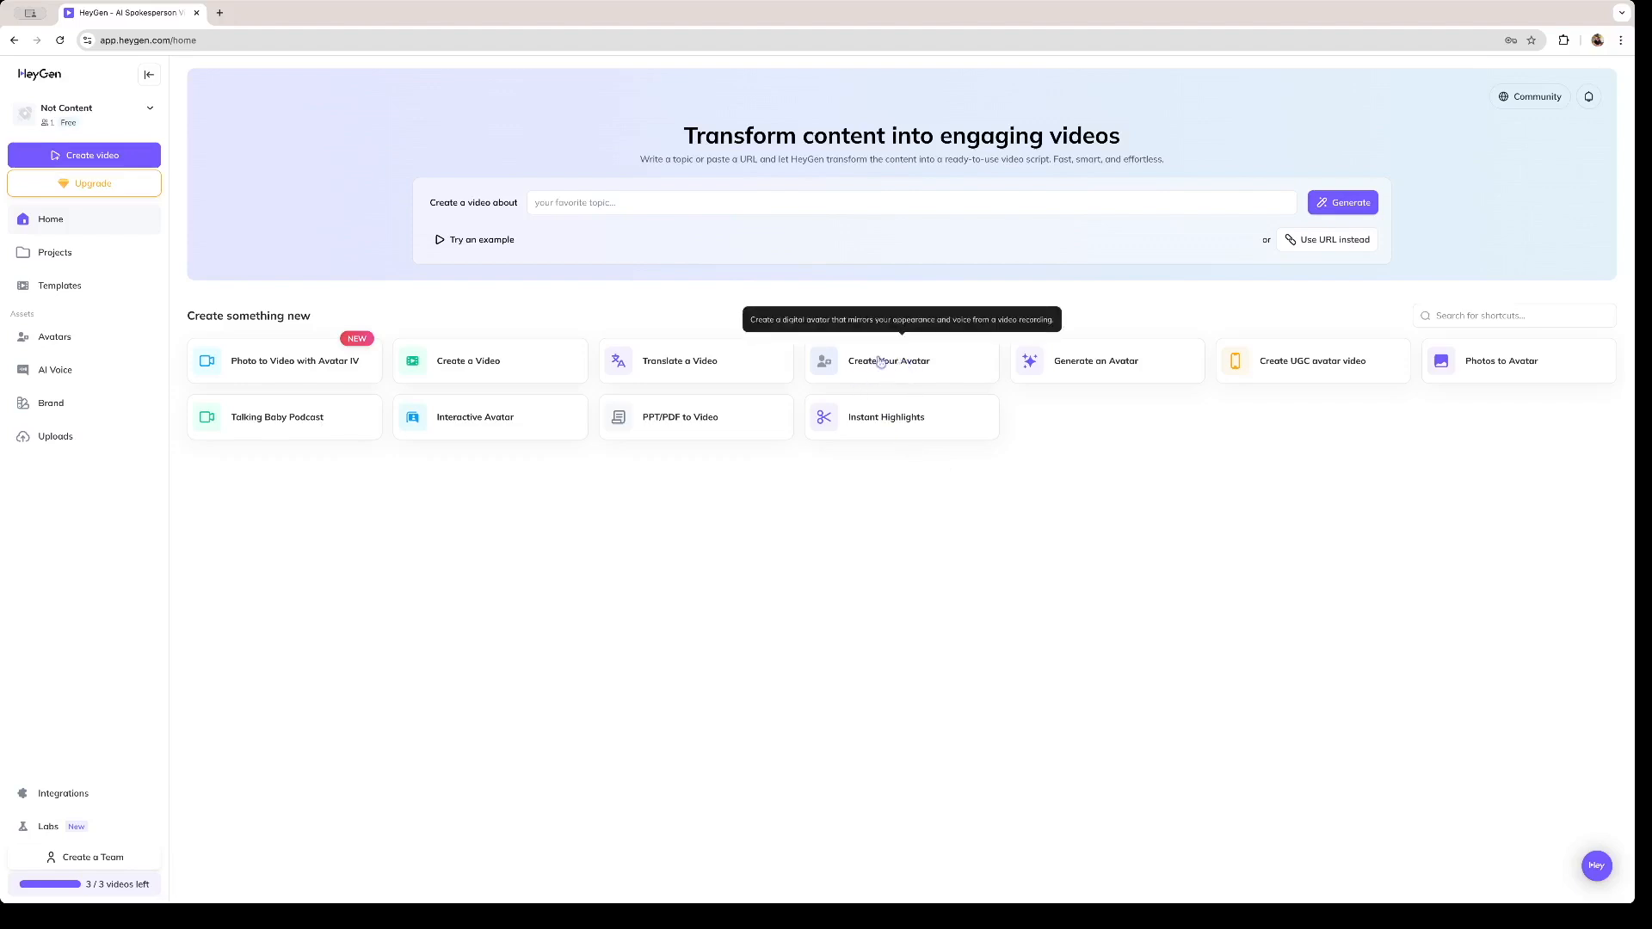
- Open the digital twin avatar creation flow, sample its introduction video, and get started
click(930, 373)
click(623, 402)
click(623, 401)
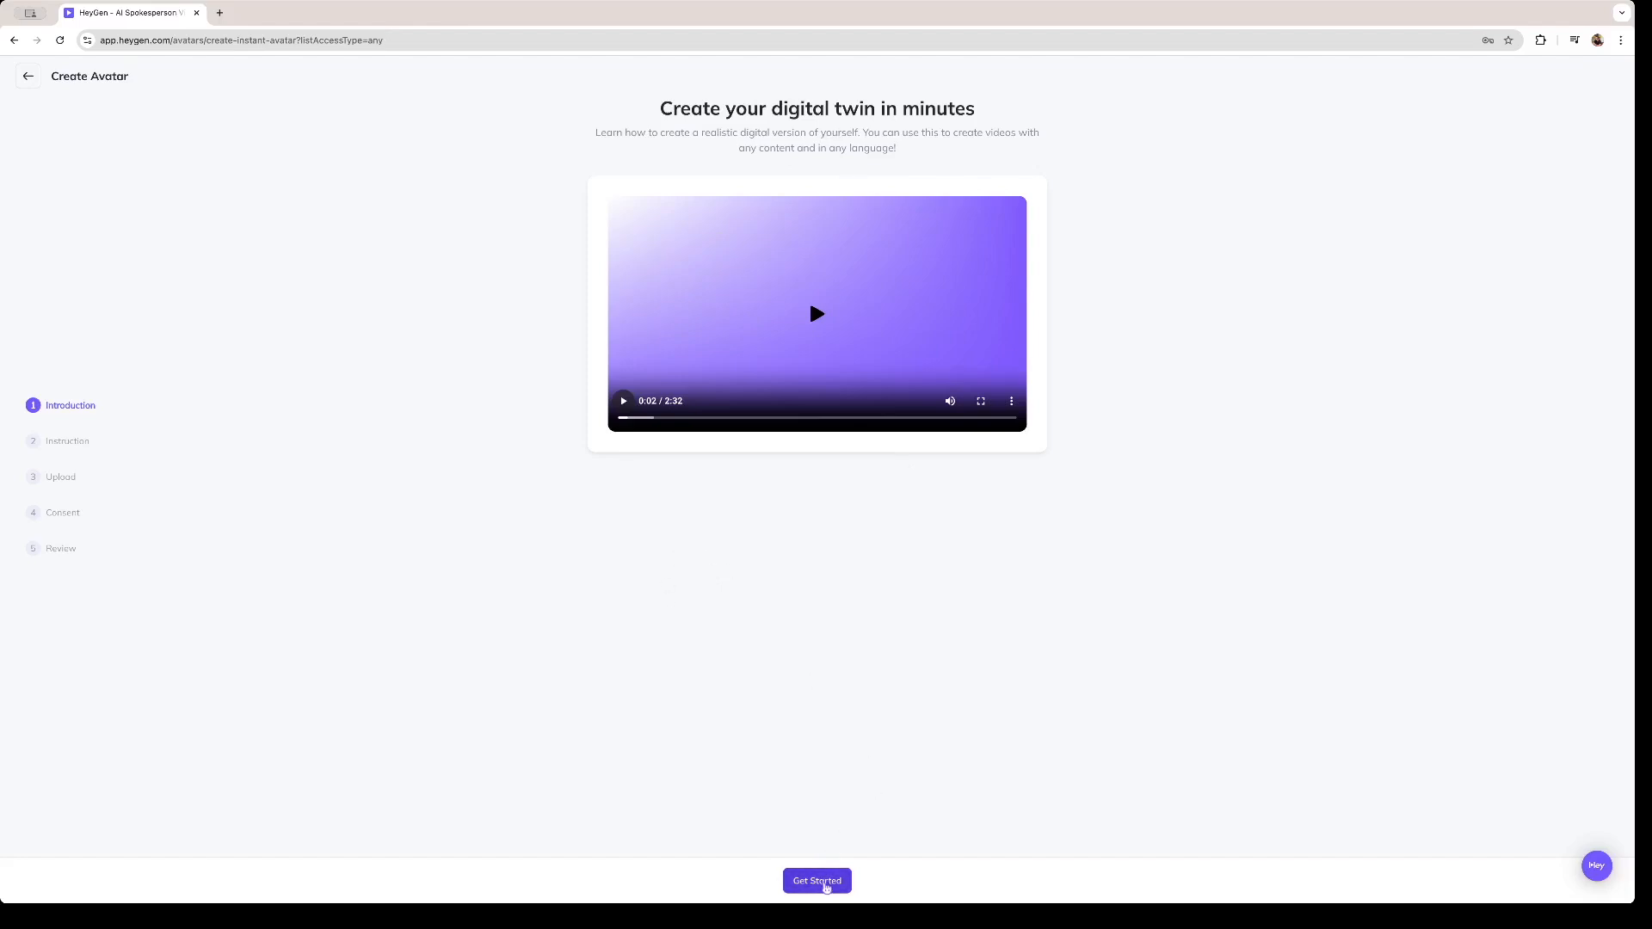
click(824, 884)
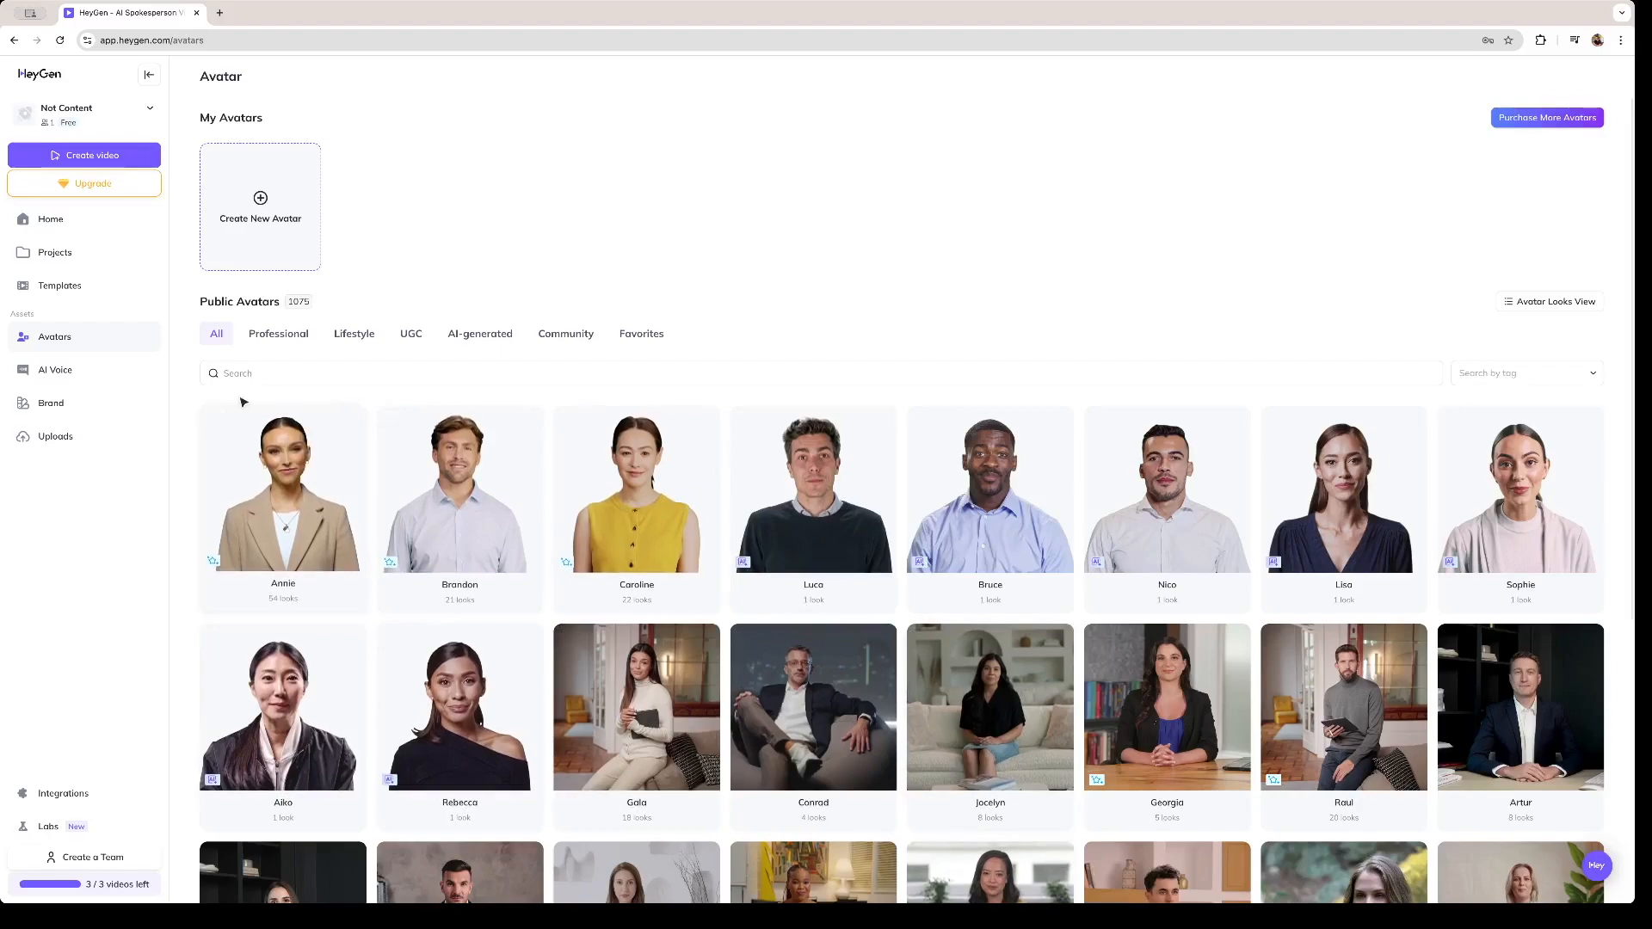
- Browse the public avatars across the Professional, Lifestyle, UGC, AI-generated, Community and Favorites categories, ending with all avatars
scroll(1193, 536, down, 7)
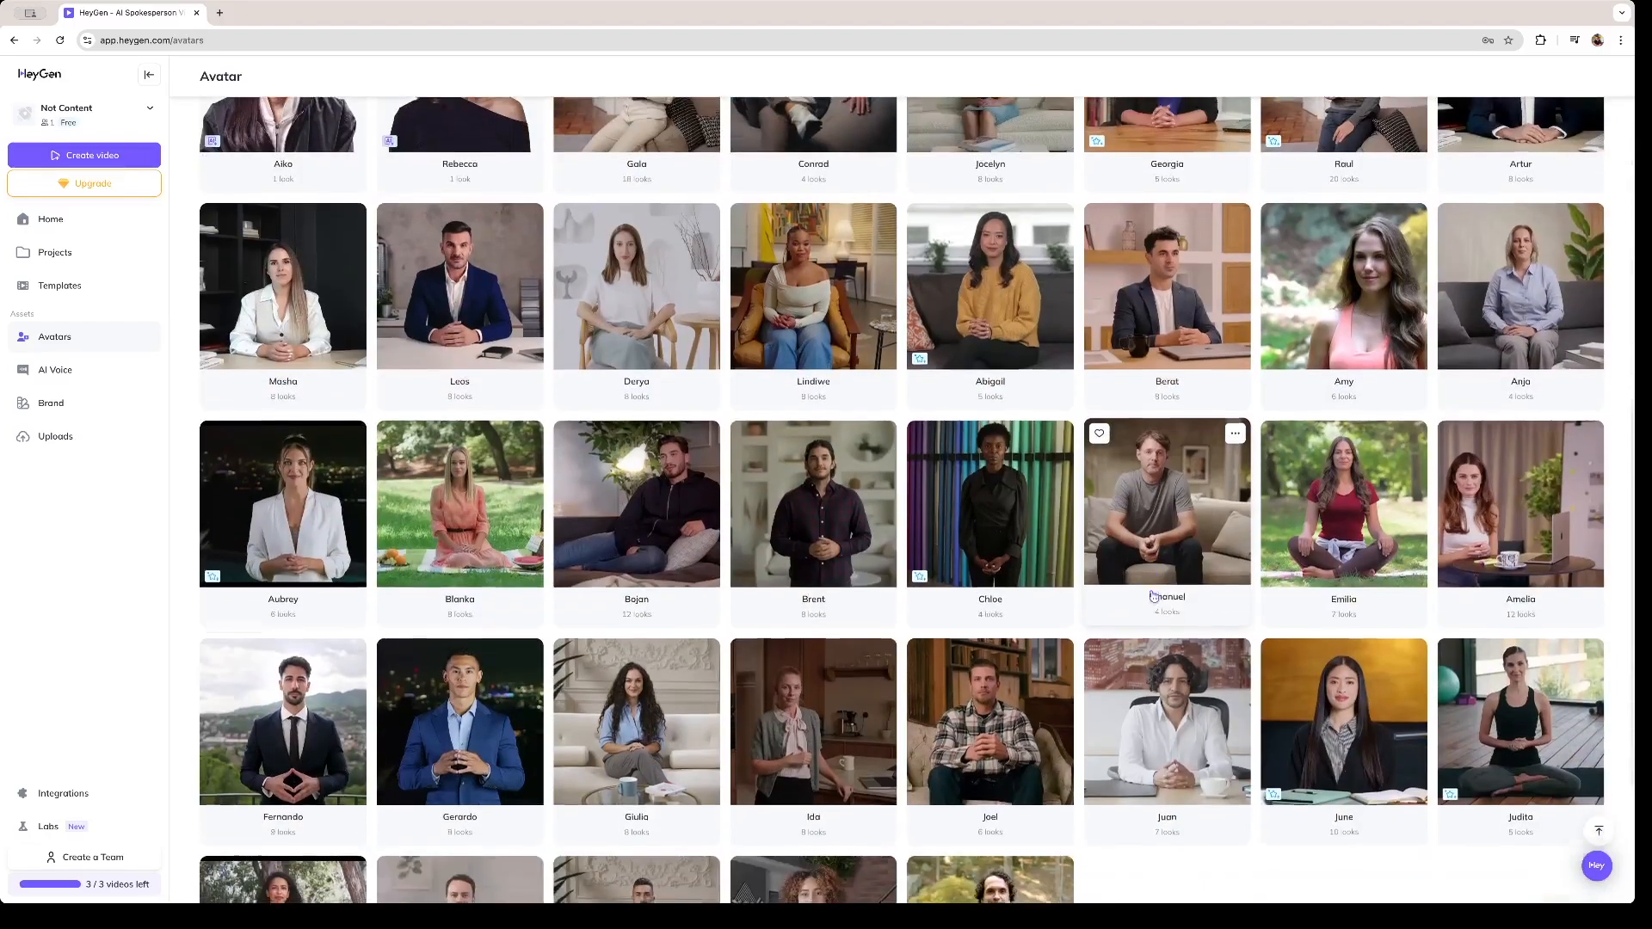
scroll(1068, 533, up, 7)
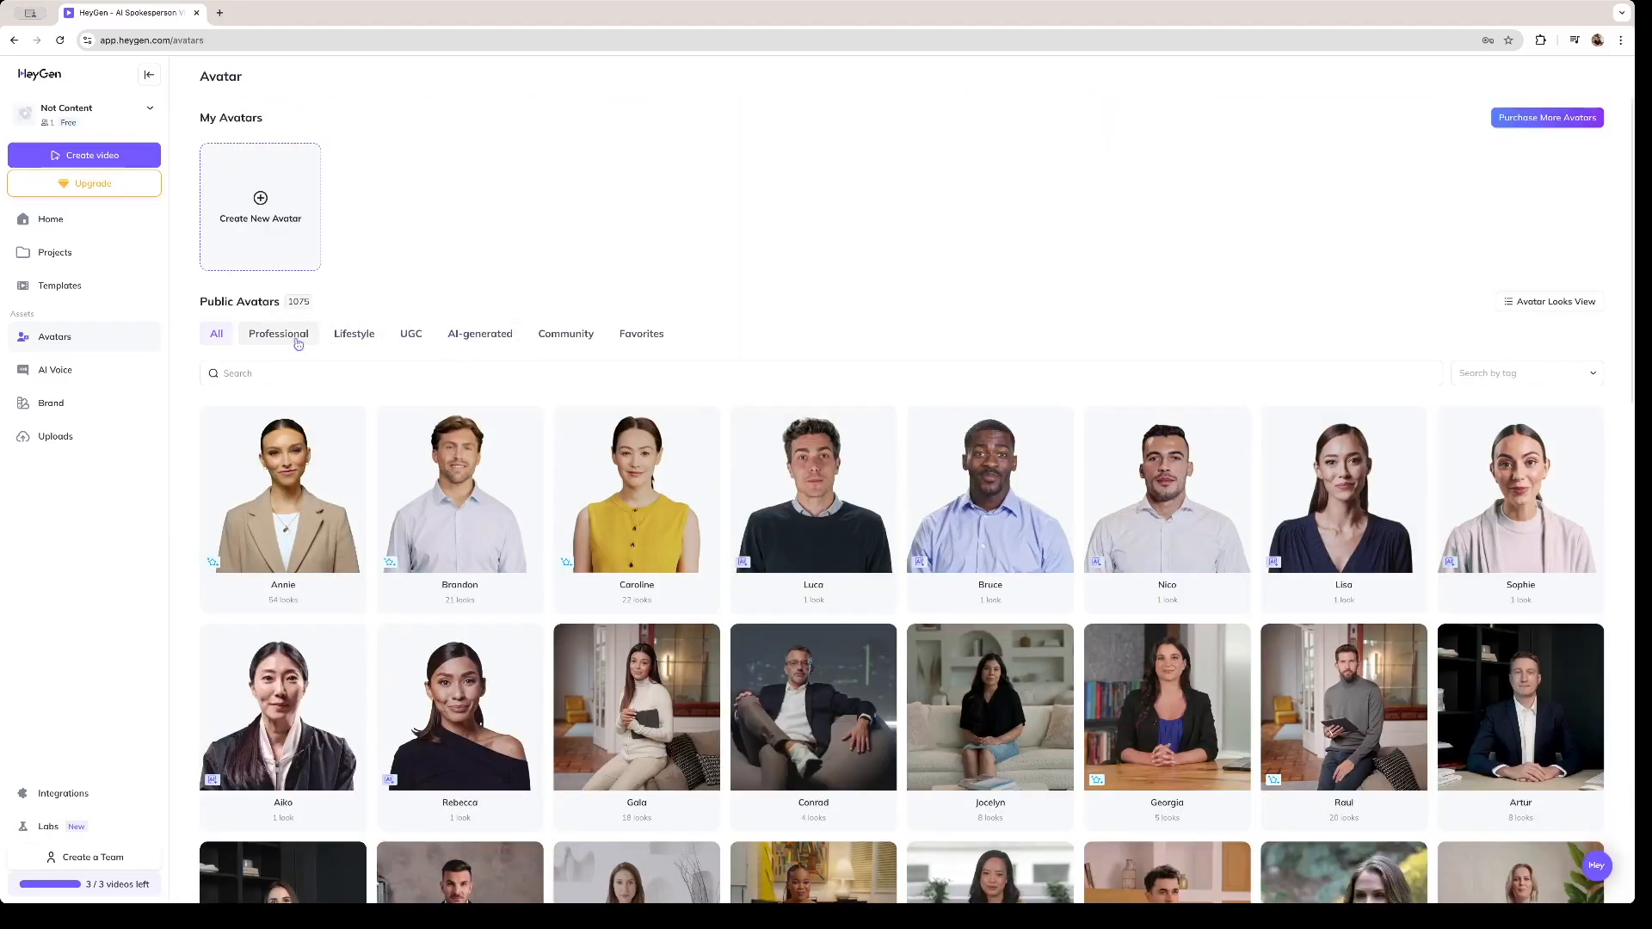
click(292, 341)
click(353, 335)
click(408, 339)
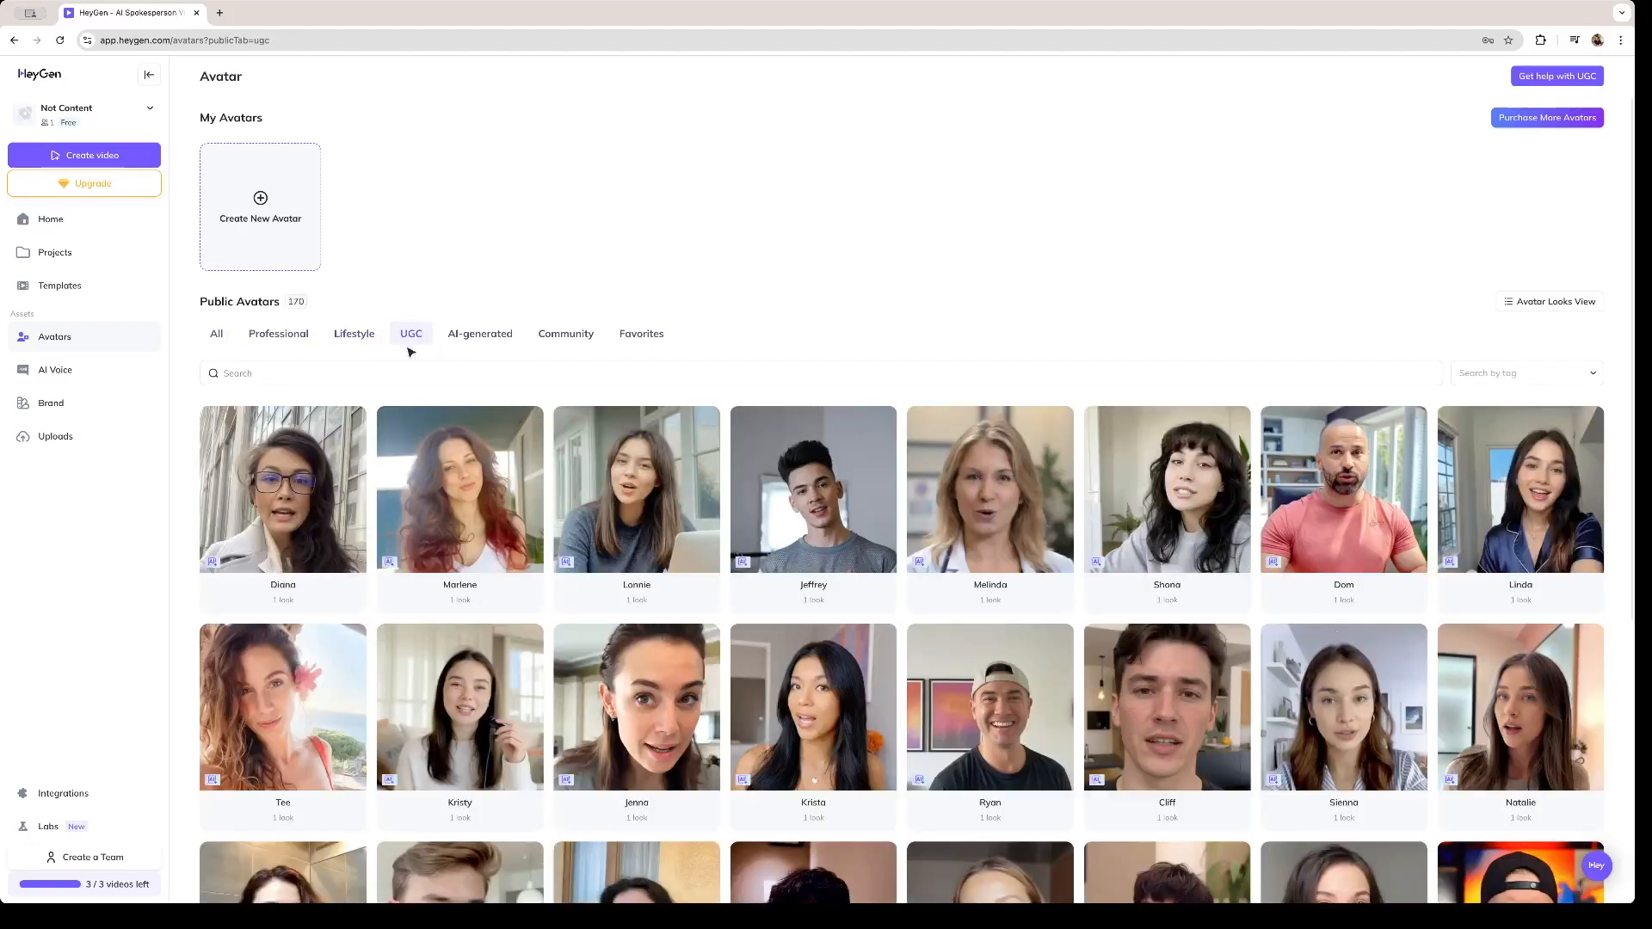
click(472, 342)
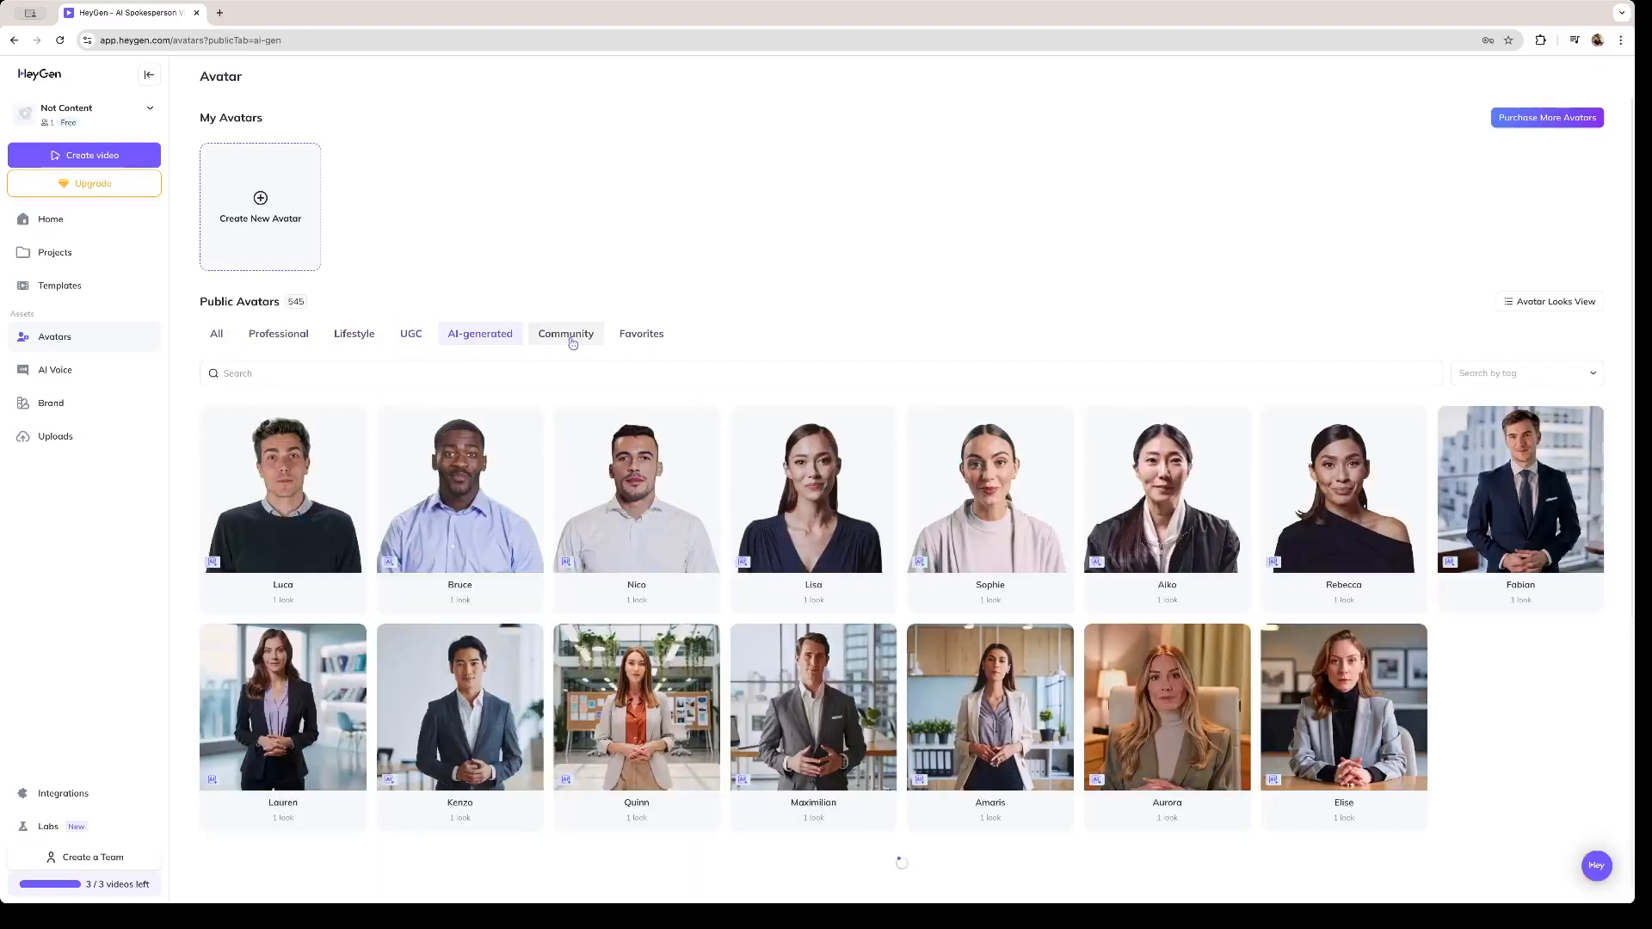
click(574, 341)
click(640, 336)
click(216, 333)
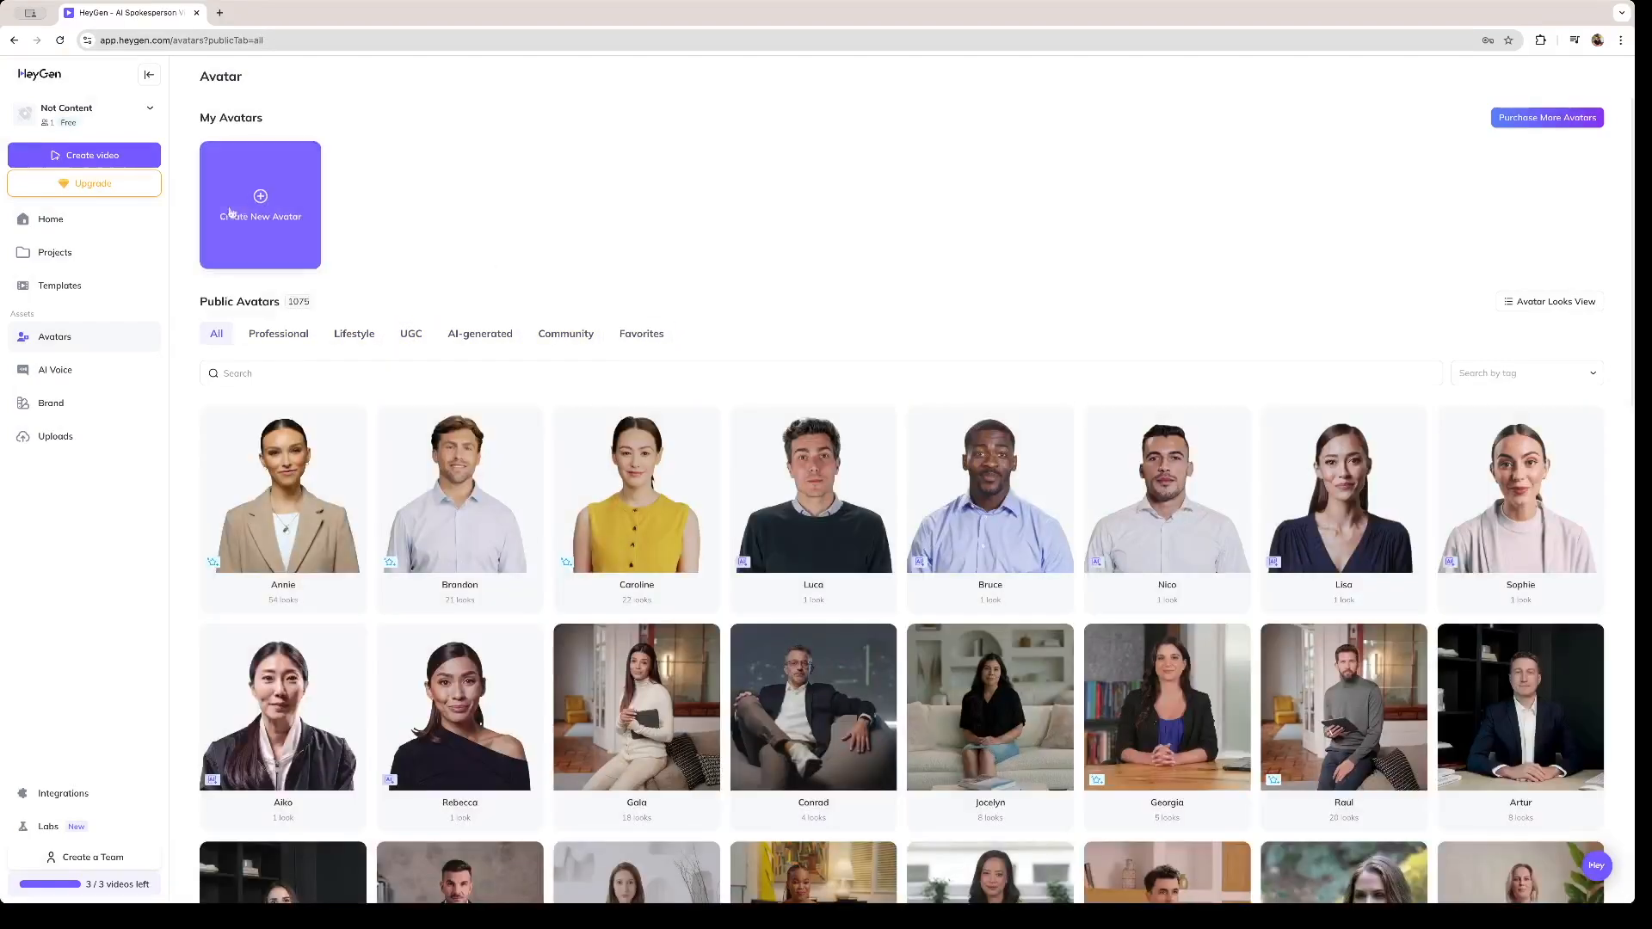
- Start a new text-generated avatar named Santiago, with age Young Adult and gender Man
click(283, 206)
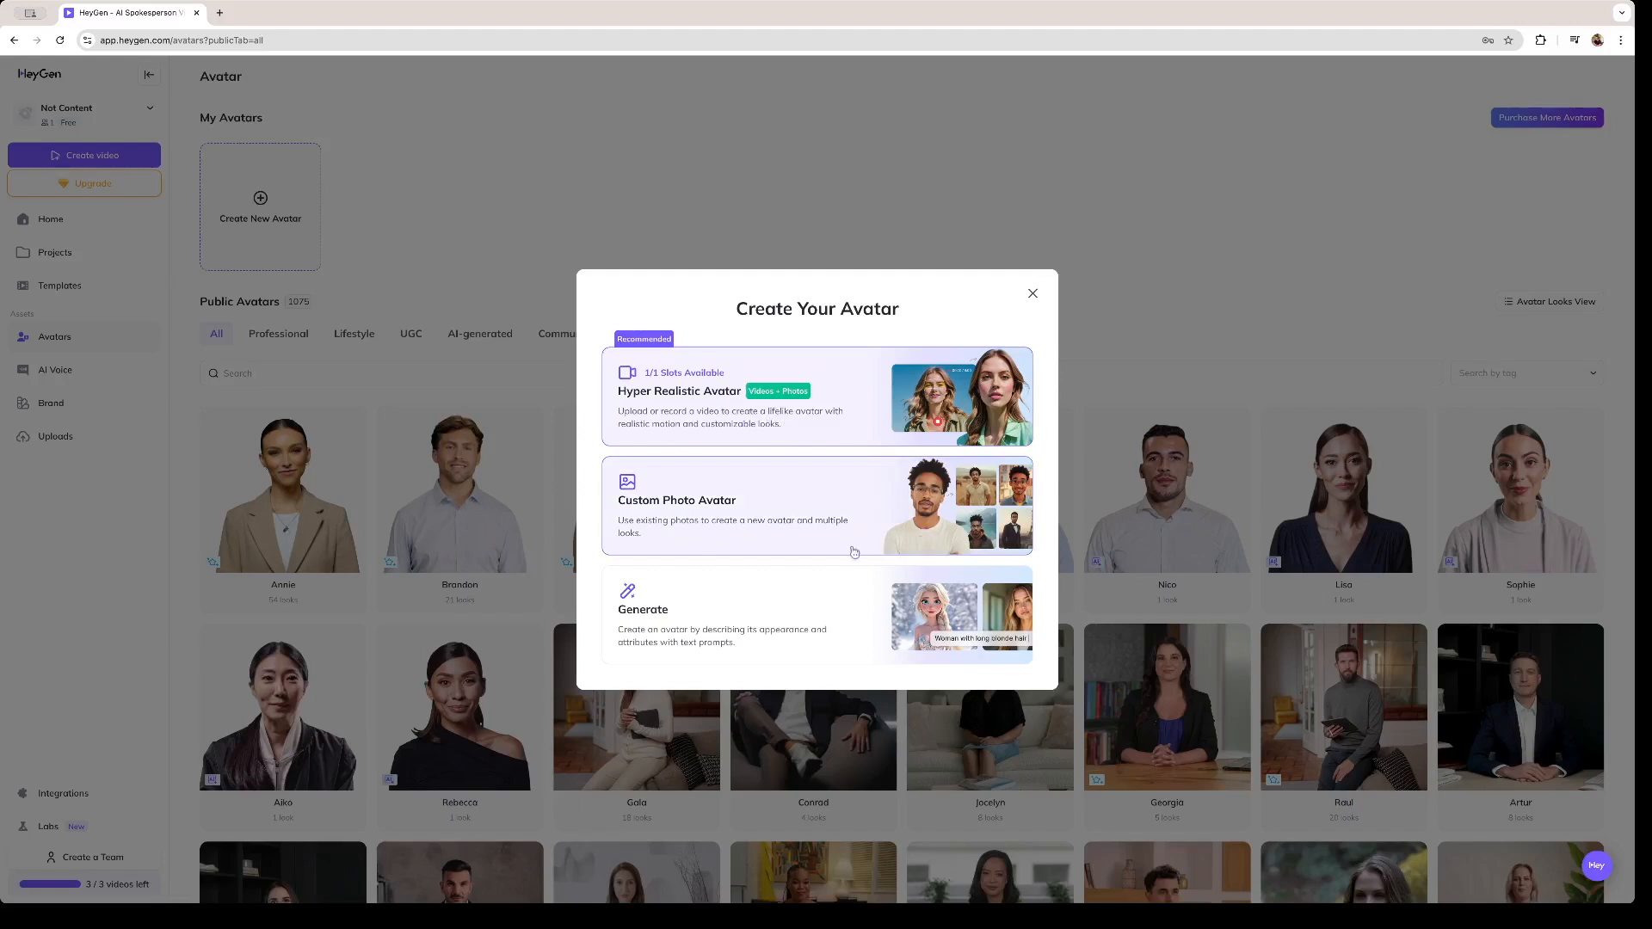
click(736, 626)
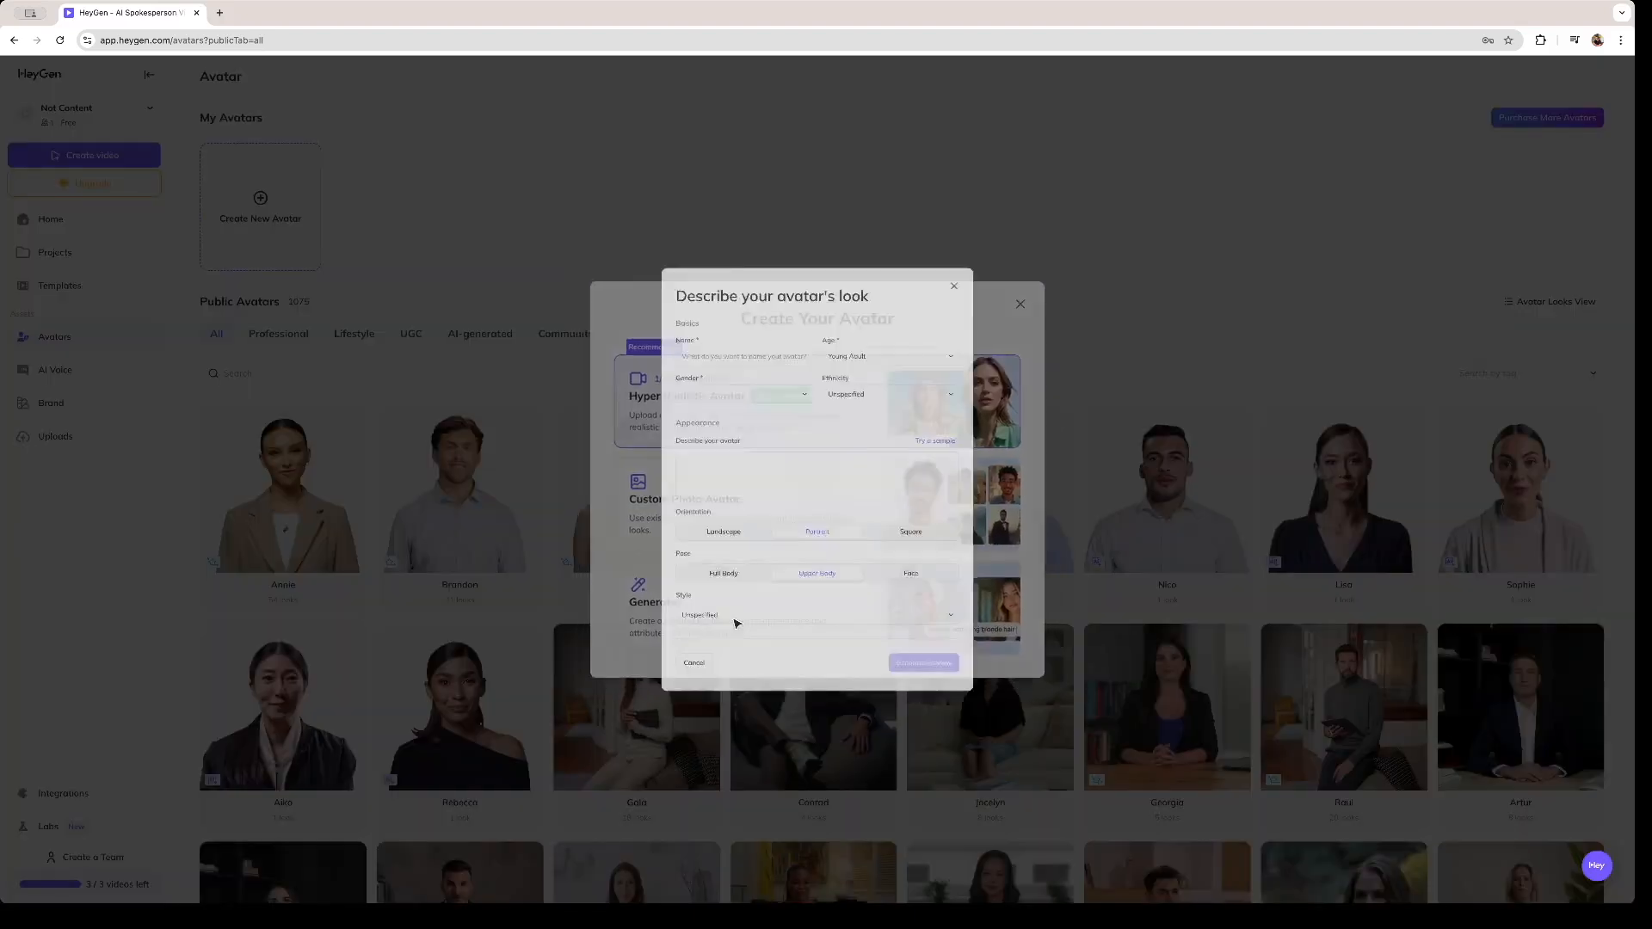
click(723, 310)
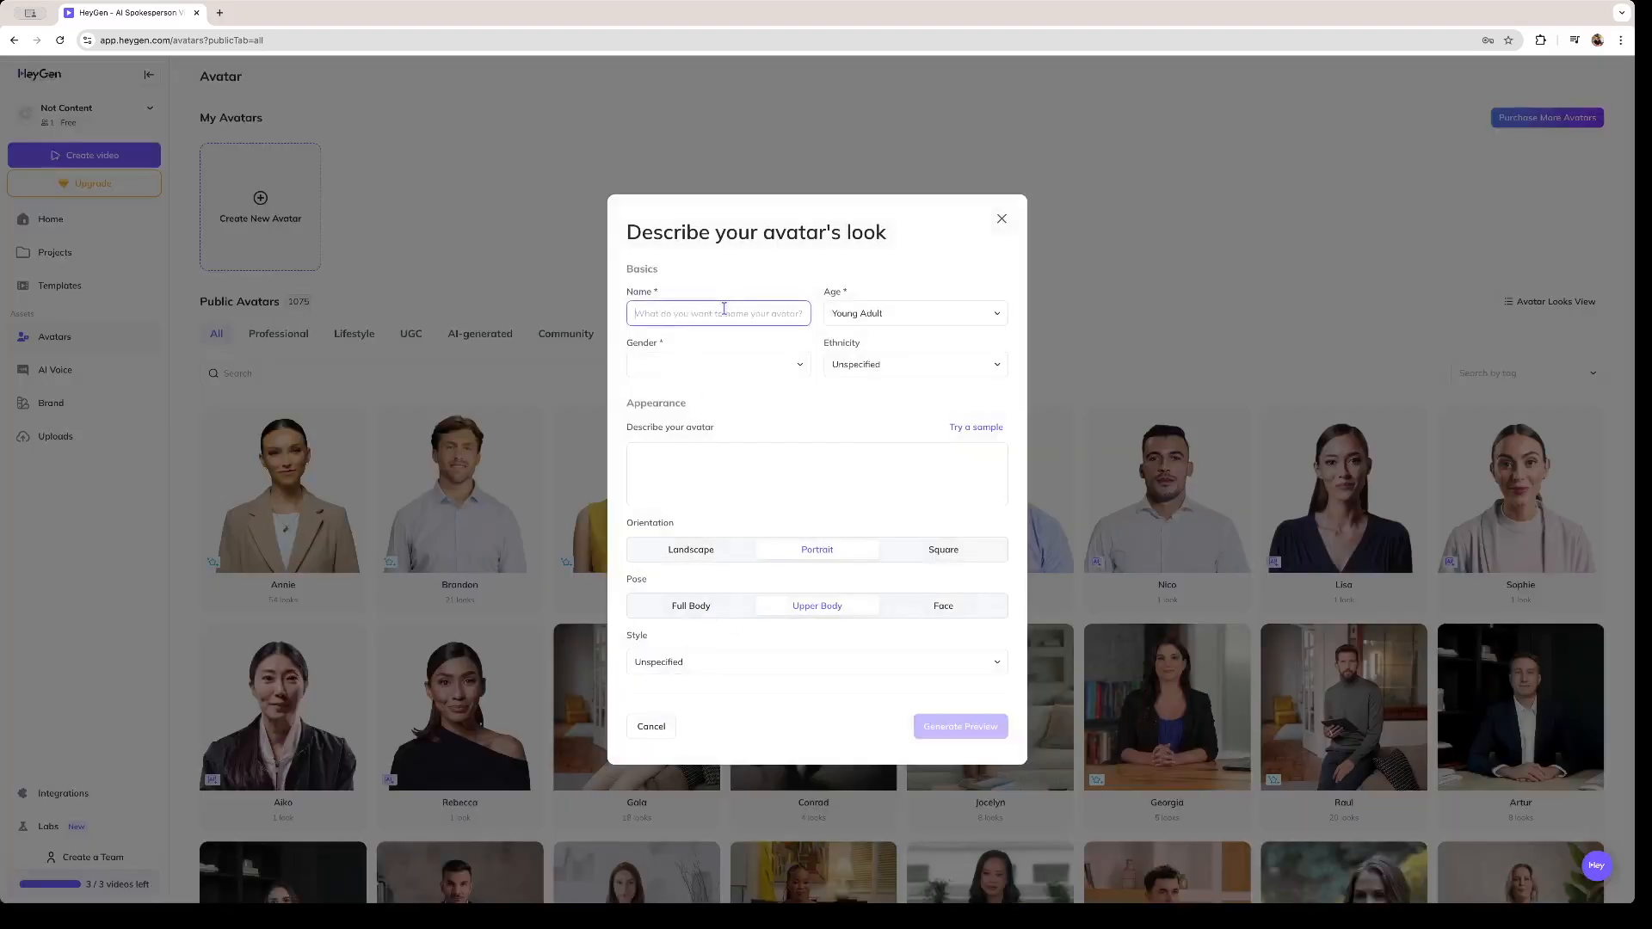
text(Santiago)
click(916, 315)
click(899, 345)
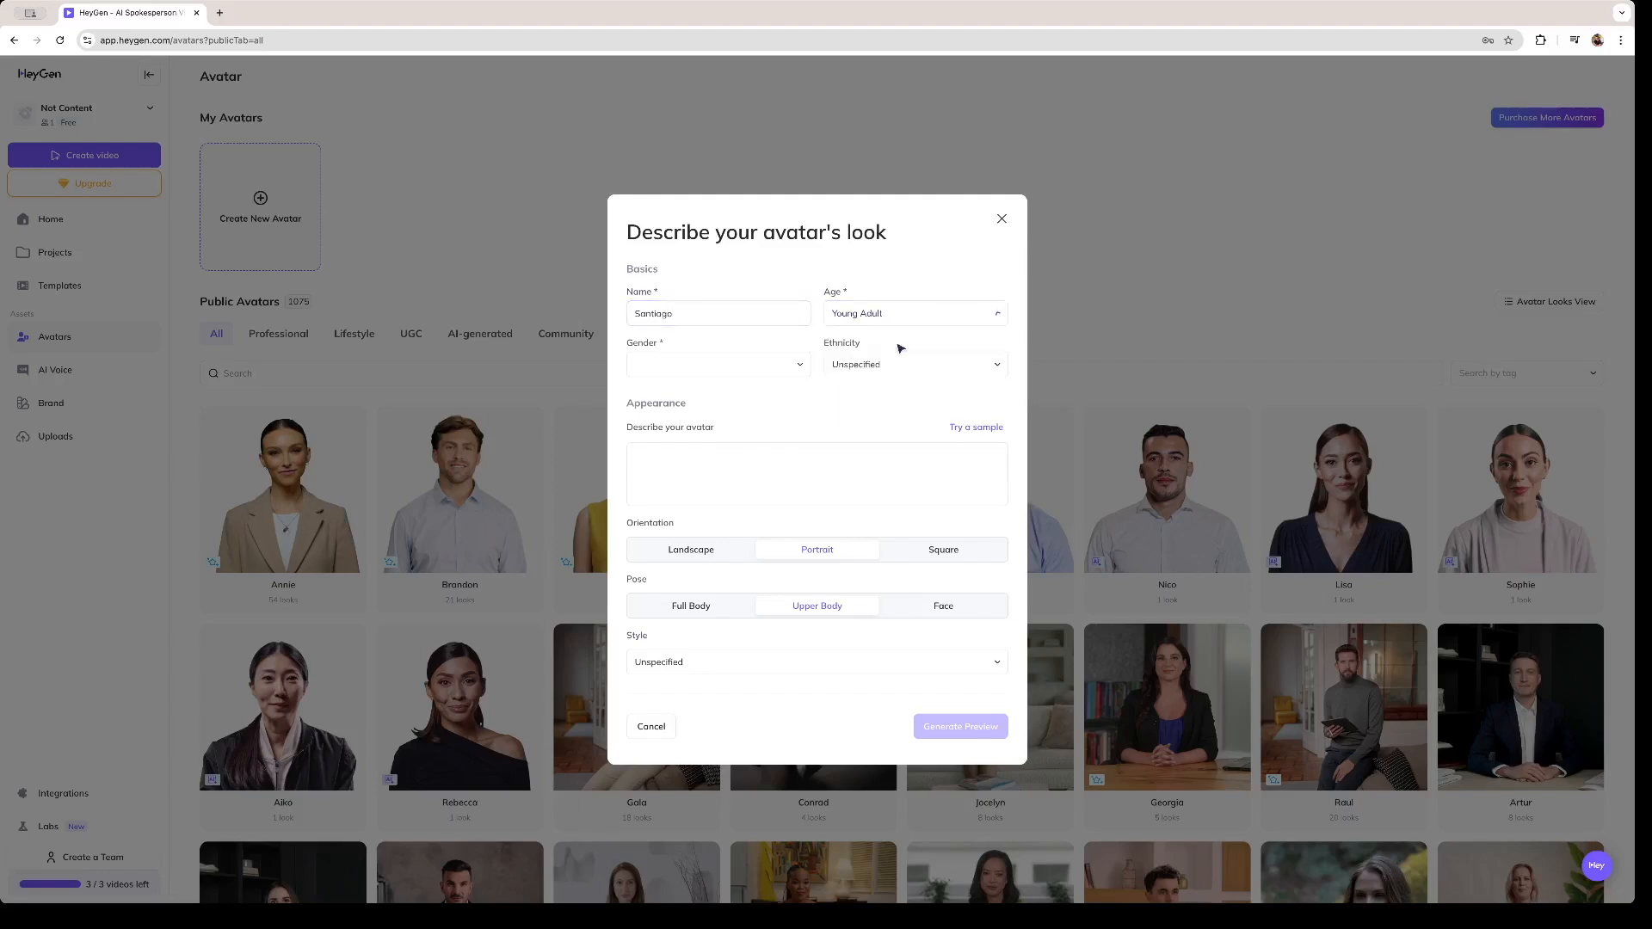
click(721, 366)
click(723, 400)
- Describe the avatar as "Curly hair, green eyes, tattoos and skinny", set the style to Pixar, and generate the preview
click(810, 464)
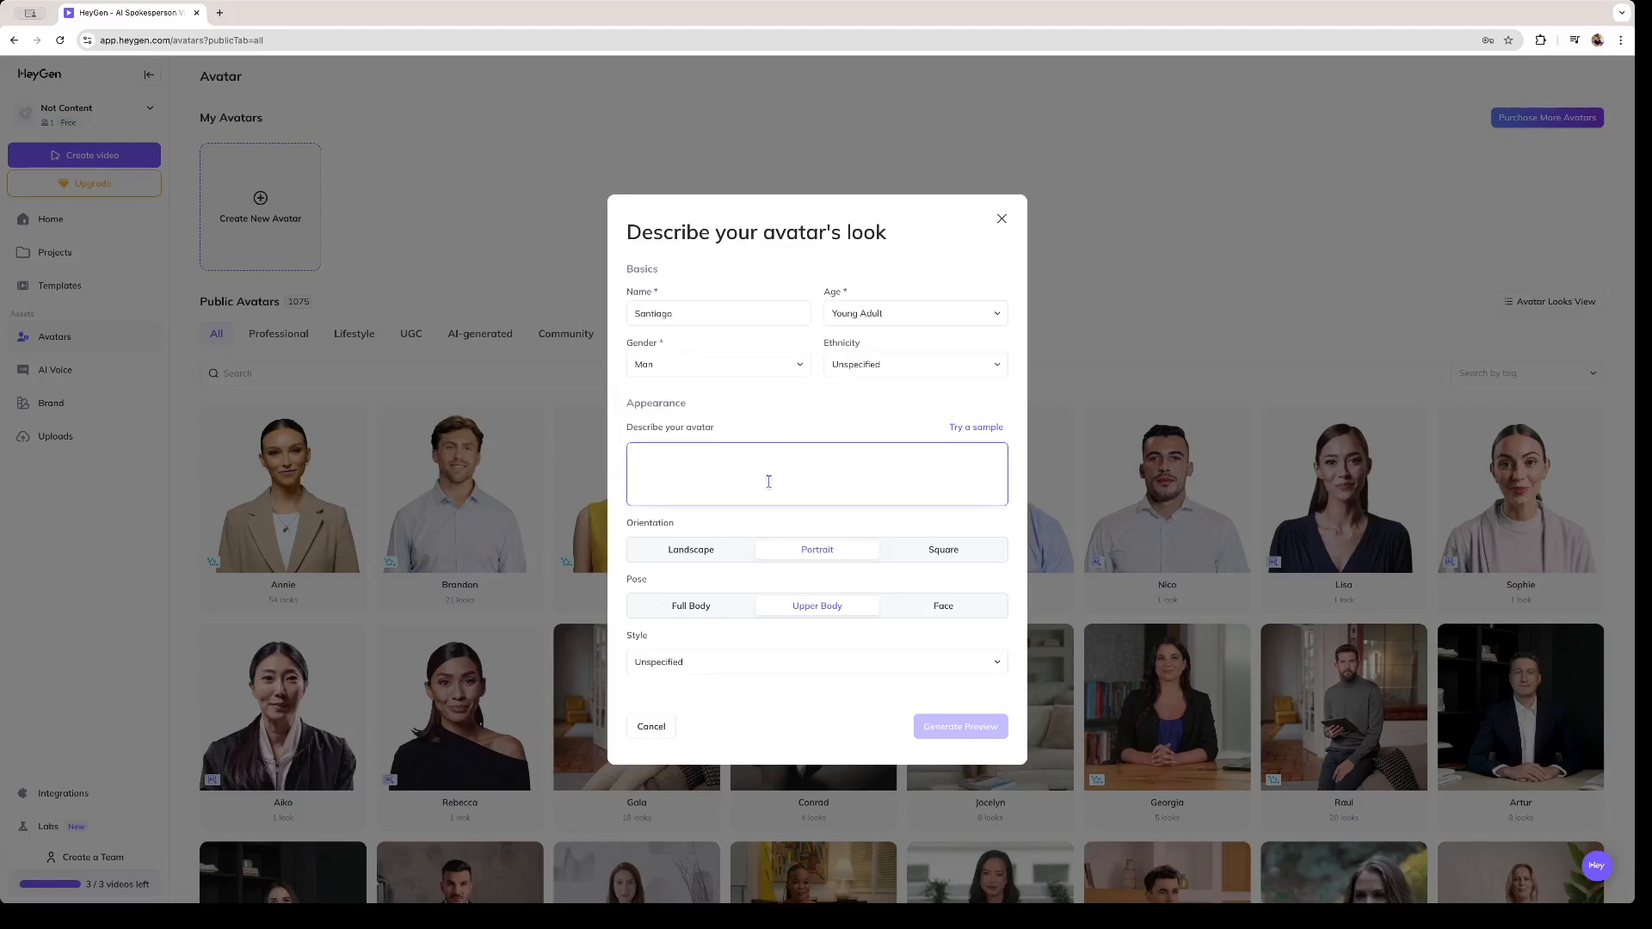
text(C)
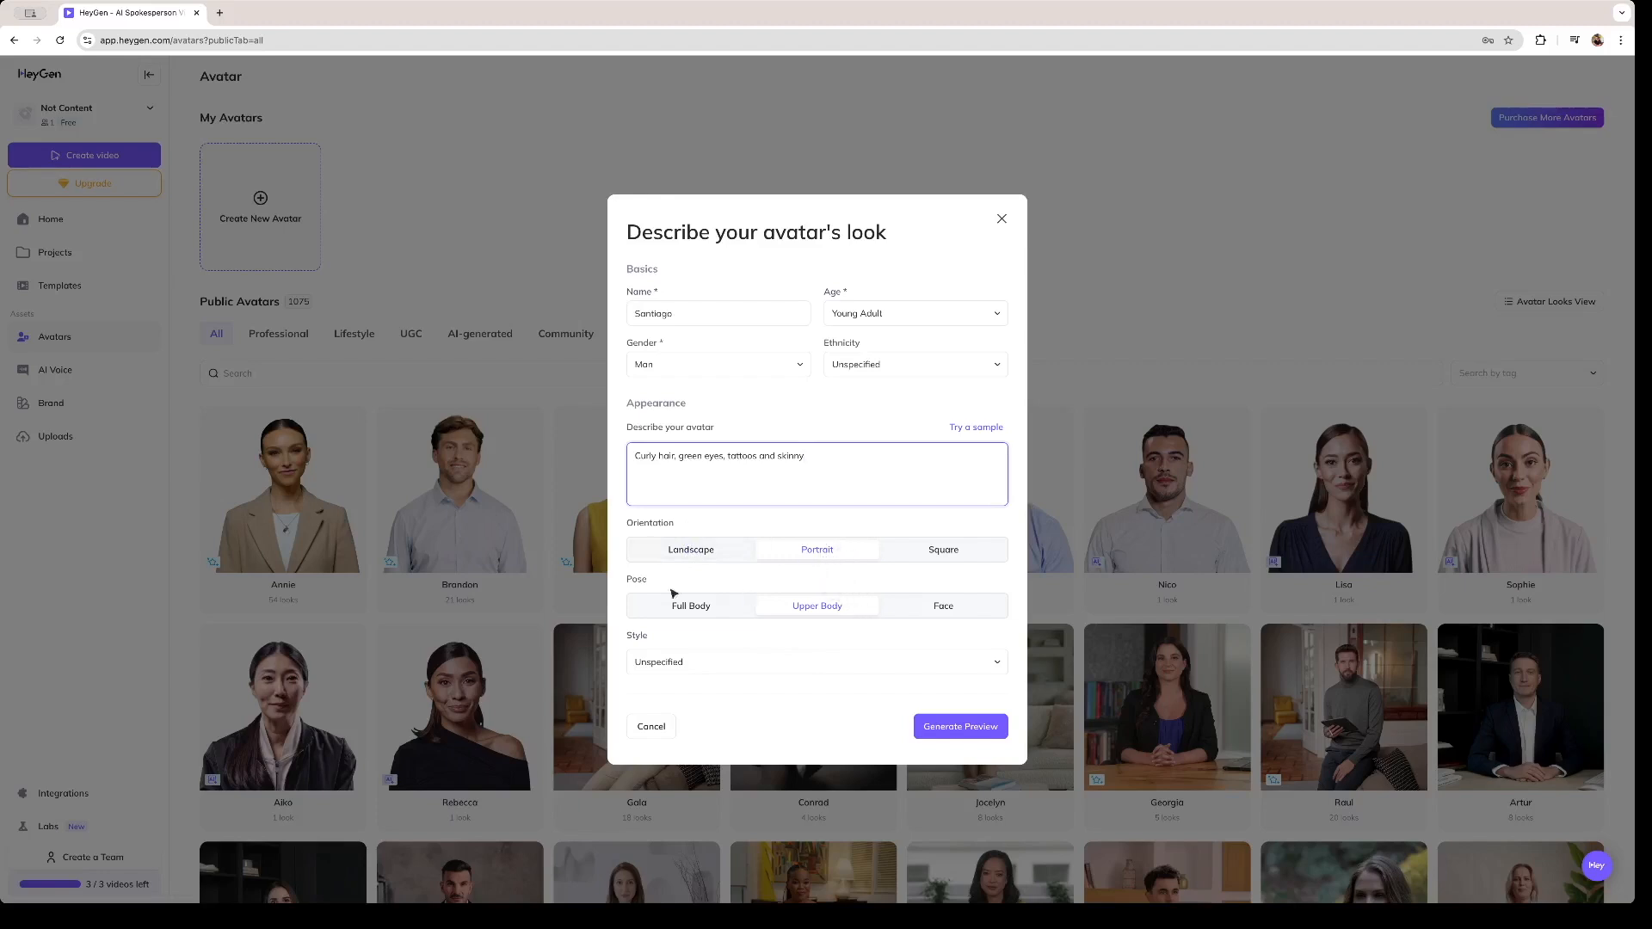
click(747, 661)
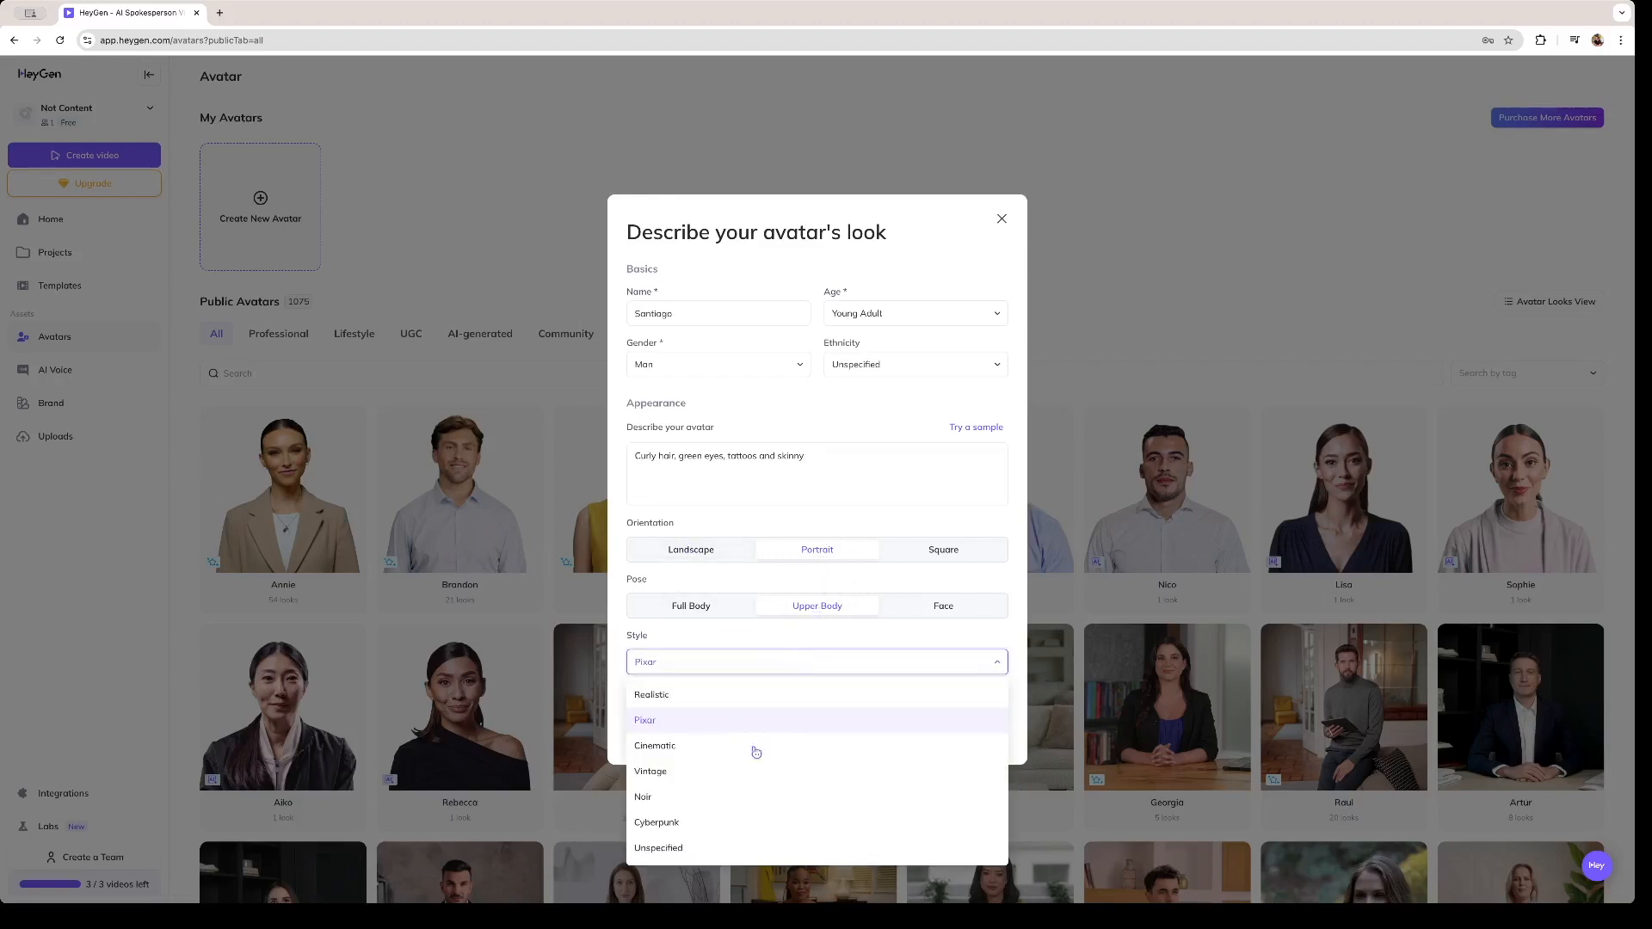
click(714, 728)
click(970, 729)
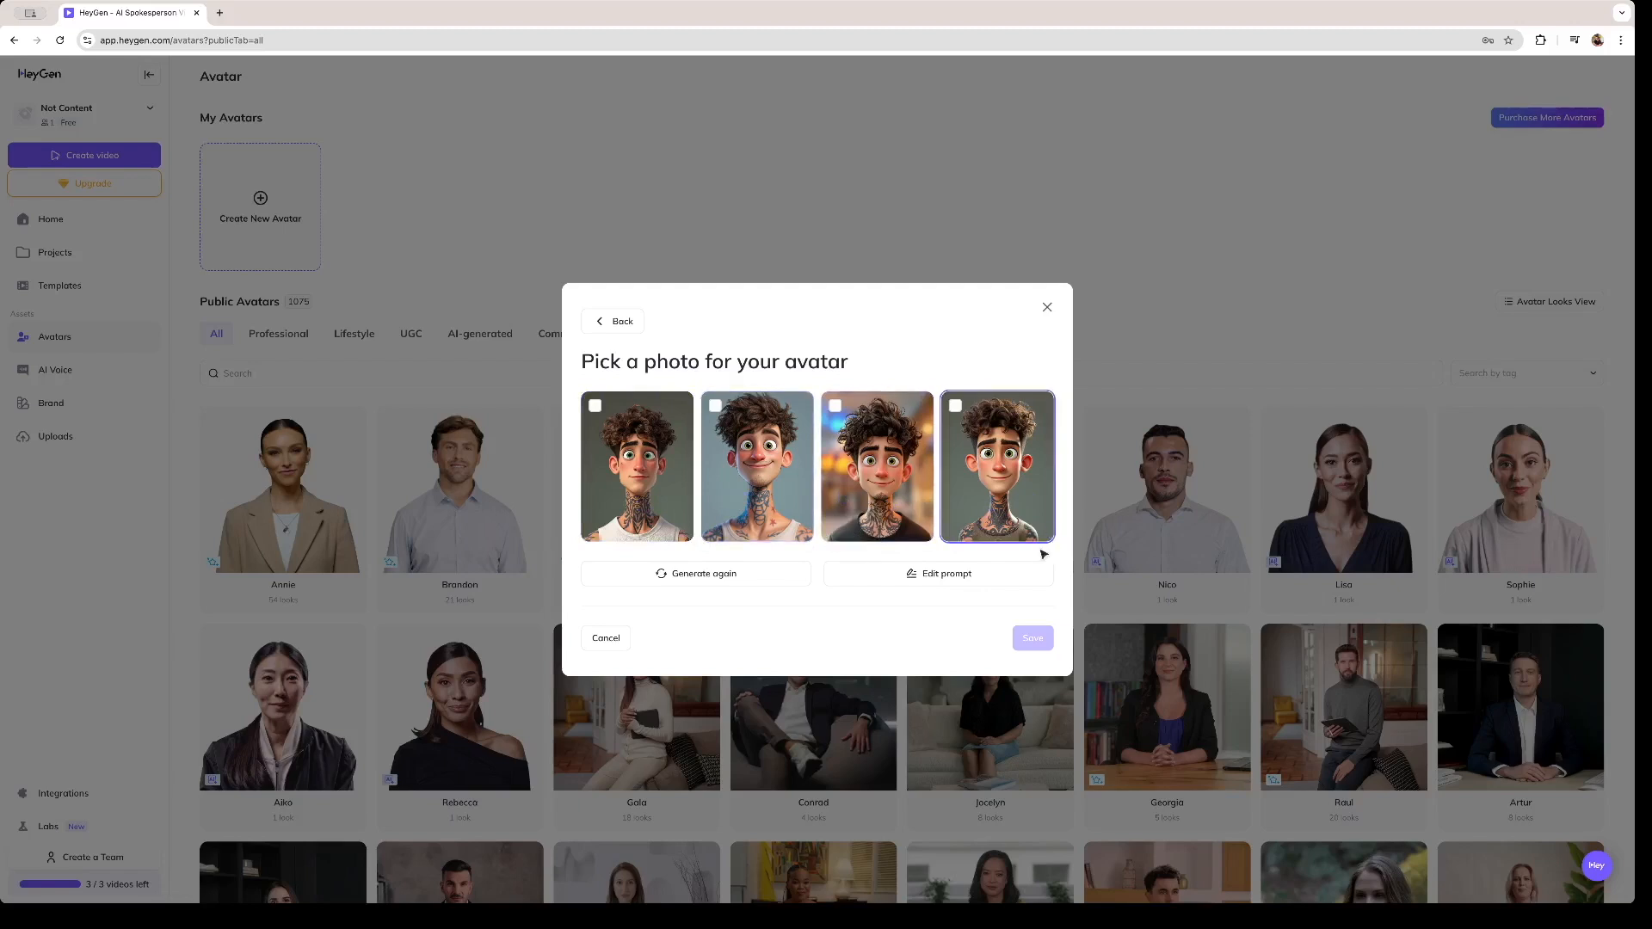
- Revise the avatar's prompt to "Curly hair, green eyes, tattoos, beard and skinny"
click(975, 574)
click(828, 451)
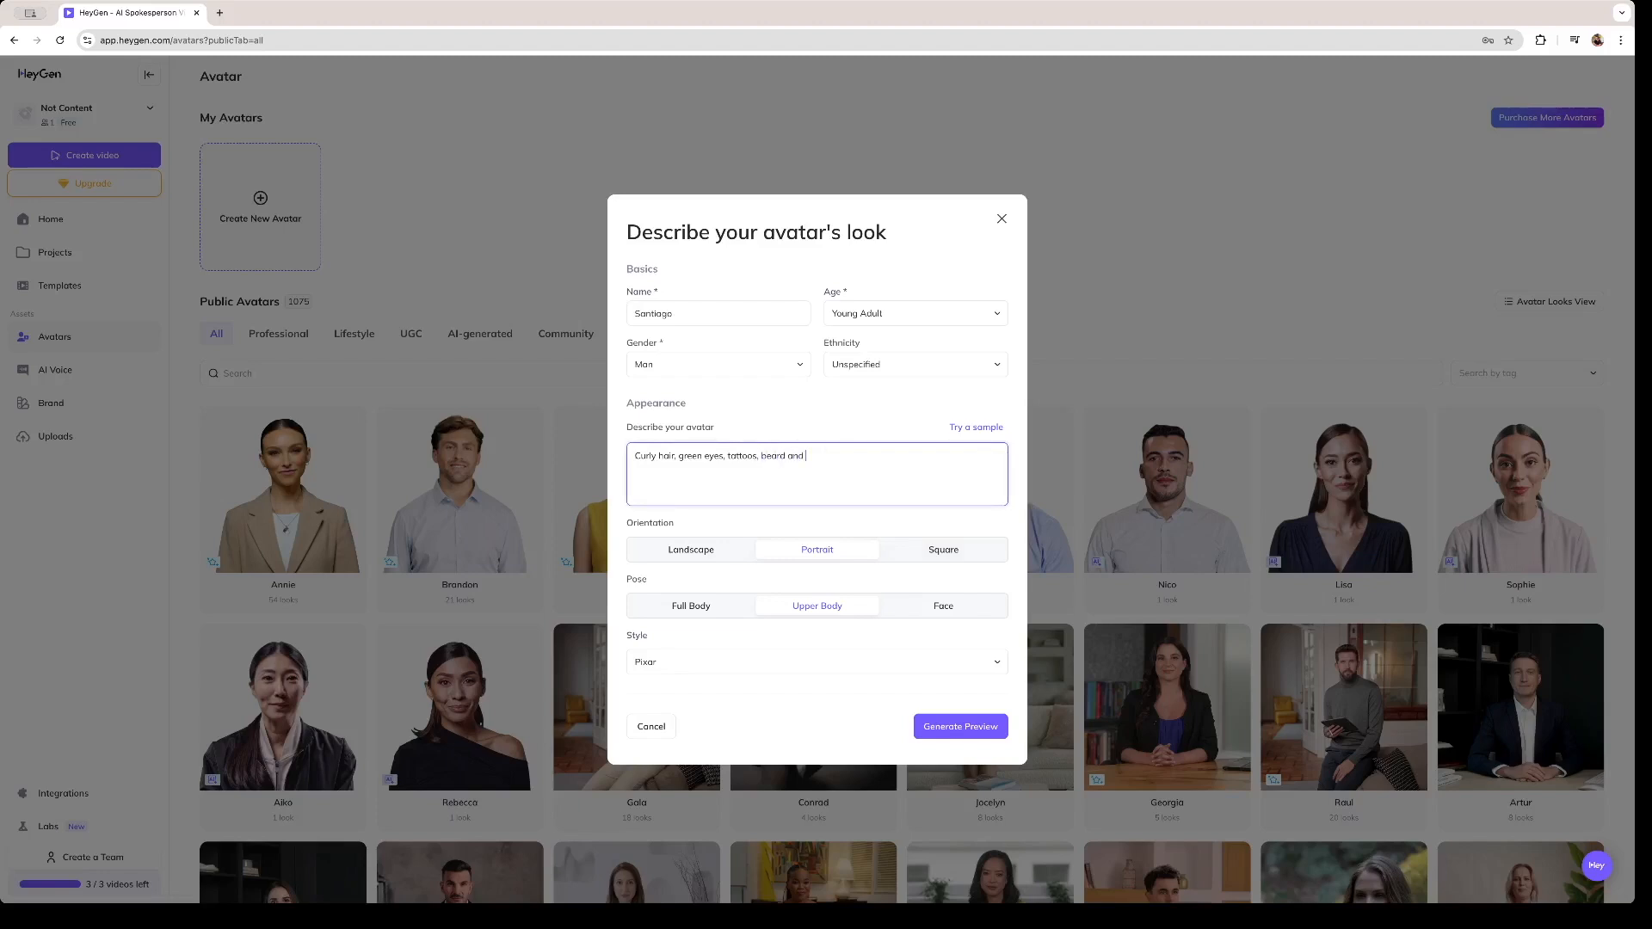
text(inny)
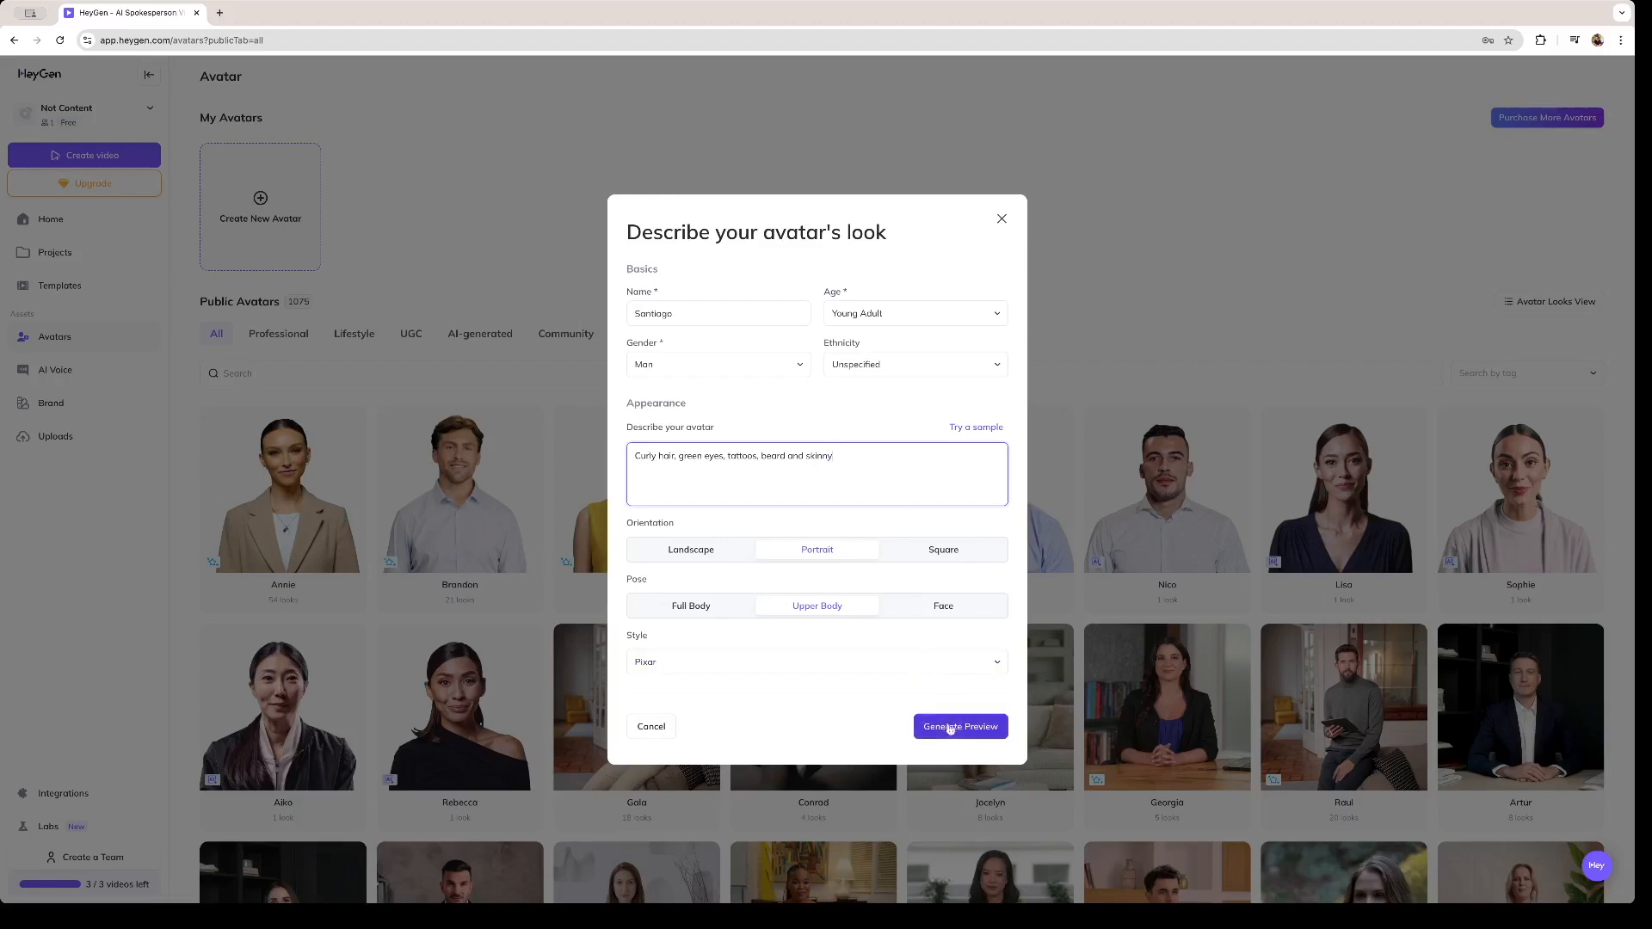
- Generate new previews from the revised prompt and save the fourth photo as the avatar
click(949, 727)
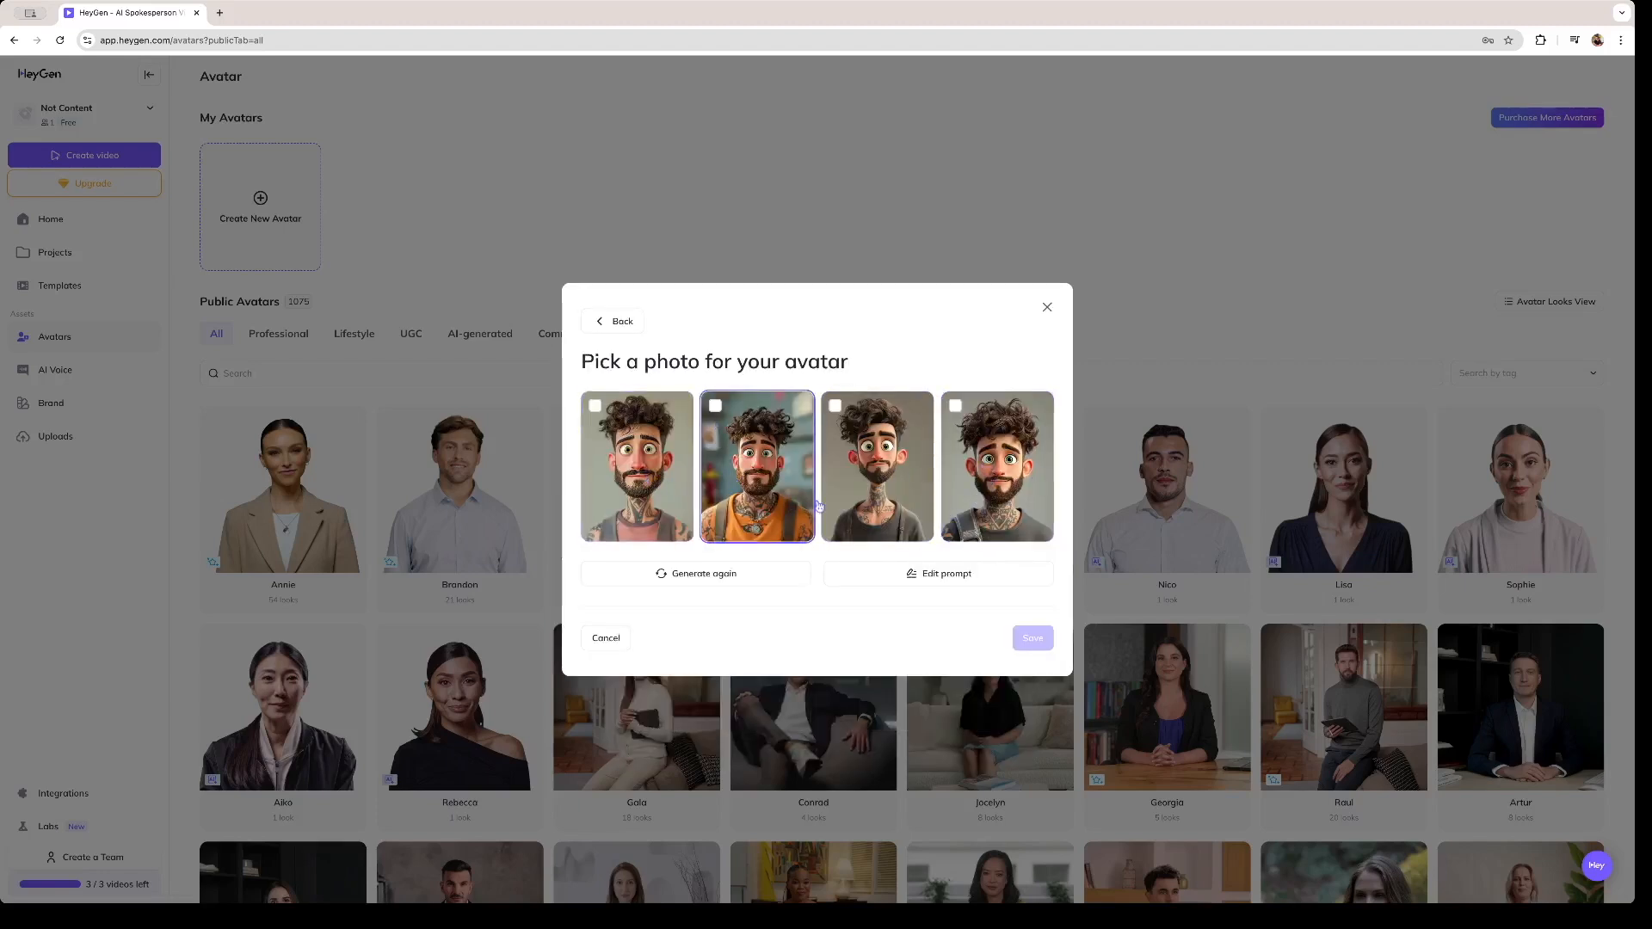
click(984, 506)
click(1032, 637)
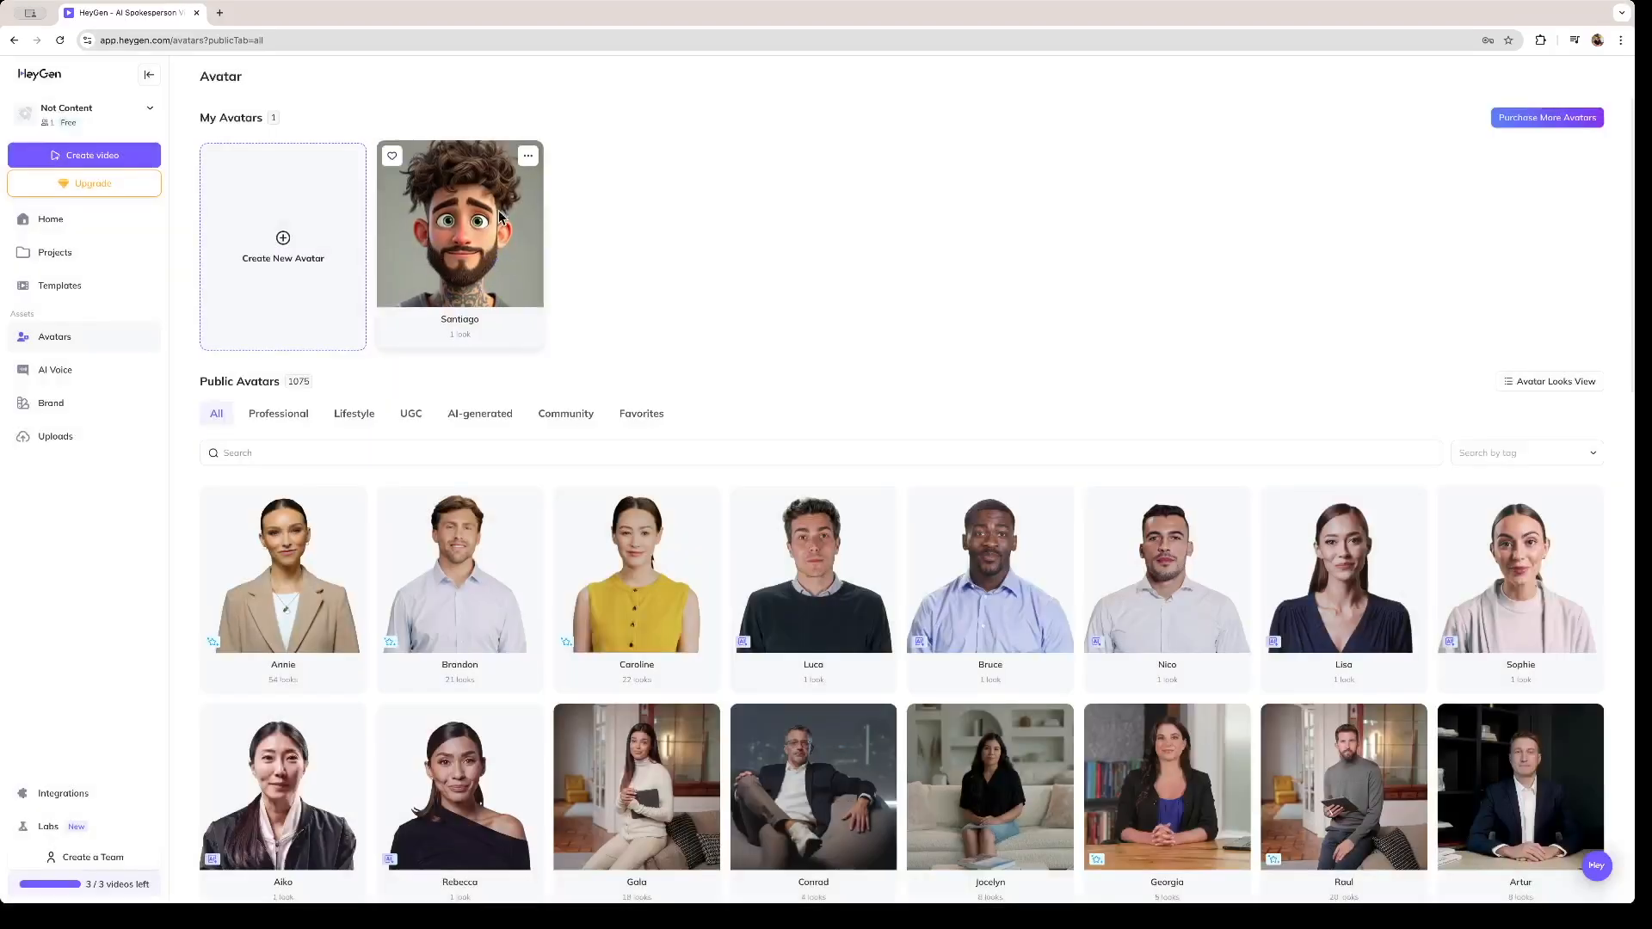
- Open the Santiago avatar, listen to the three Voice Design suggestions, and choose Santiago - Voice 2
click(416, 233)
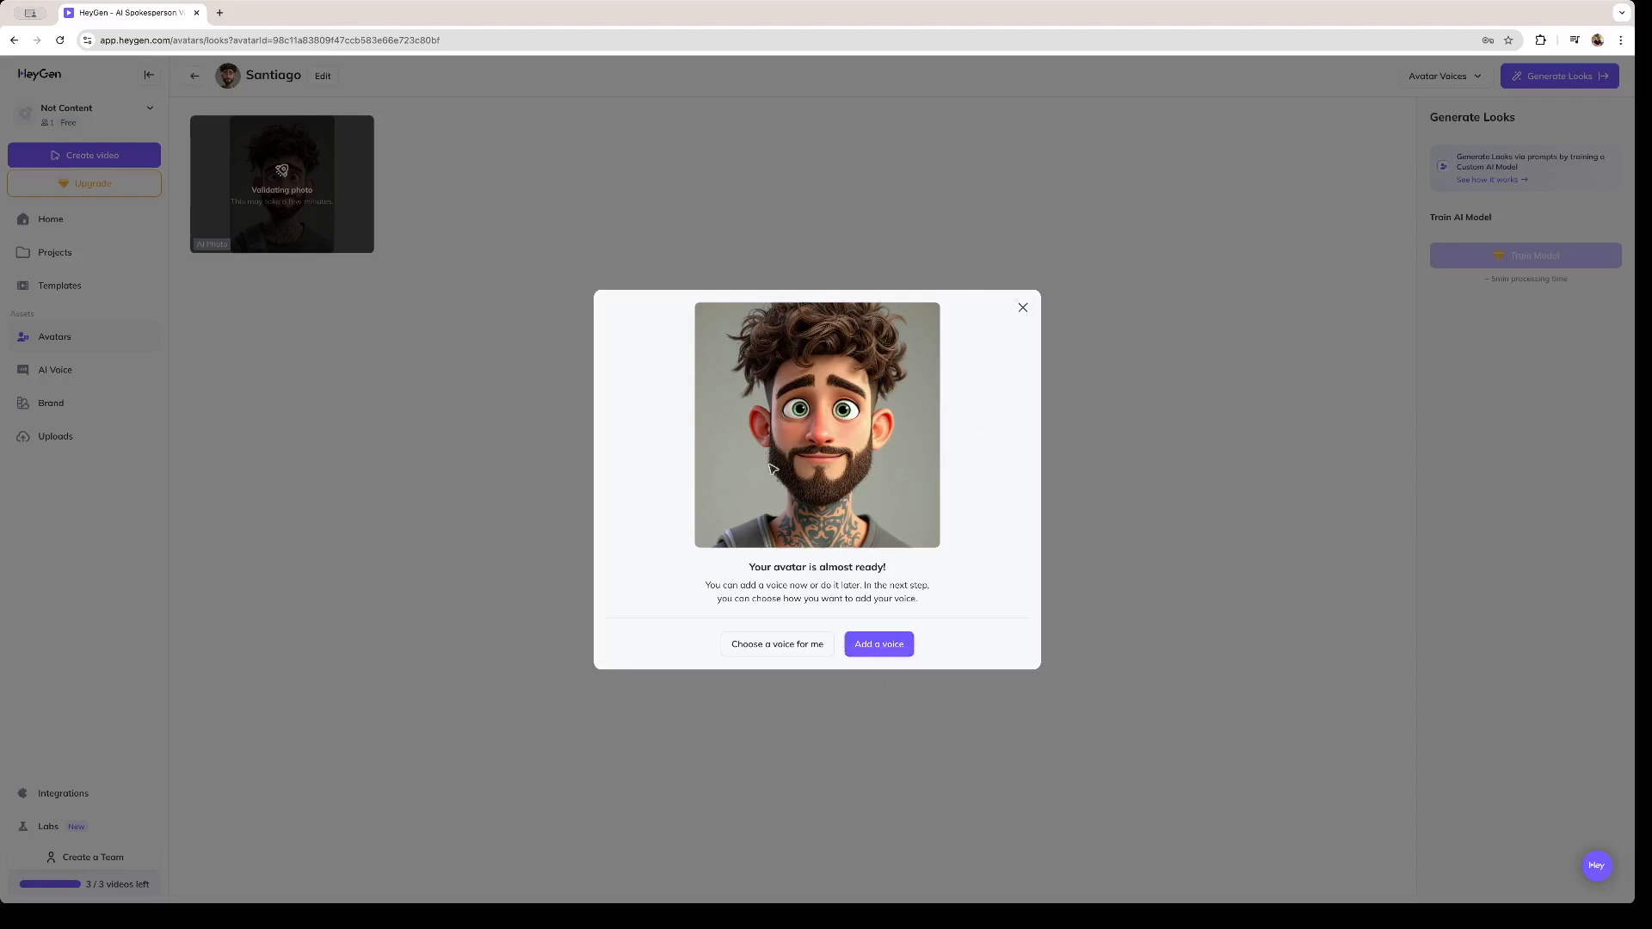
click(883, 645)
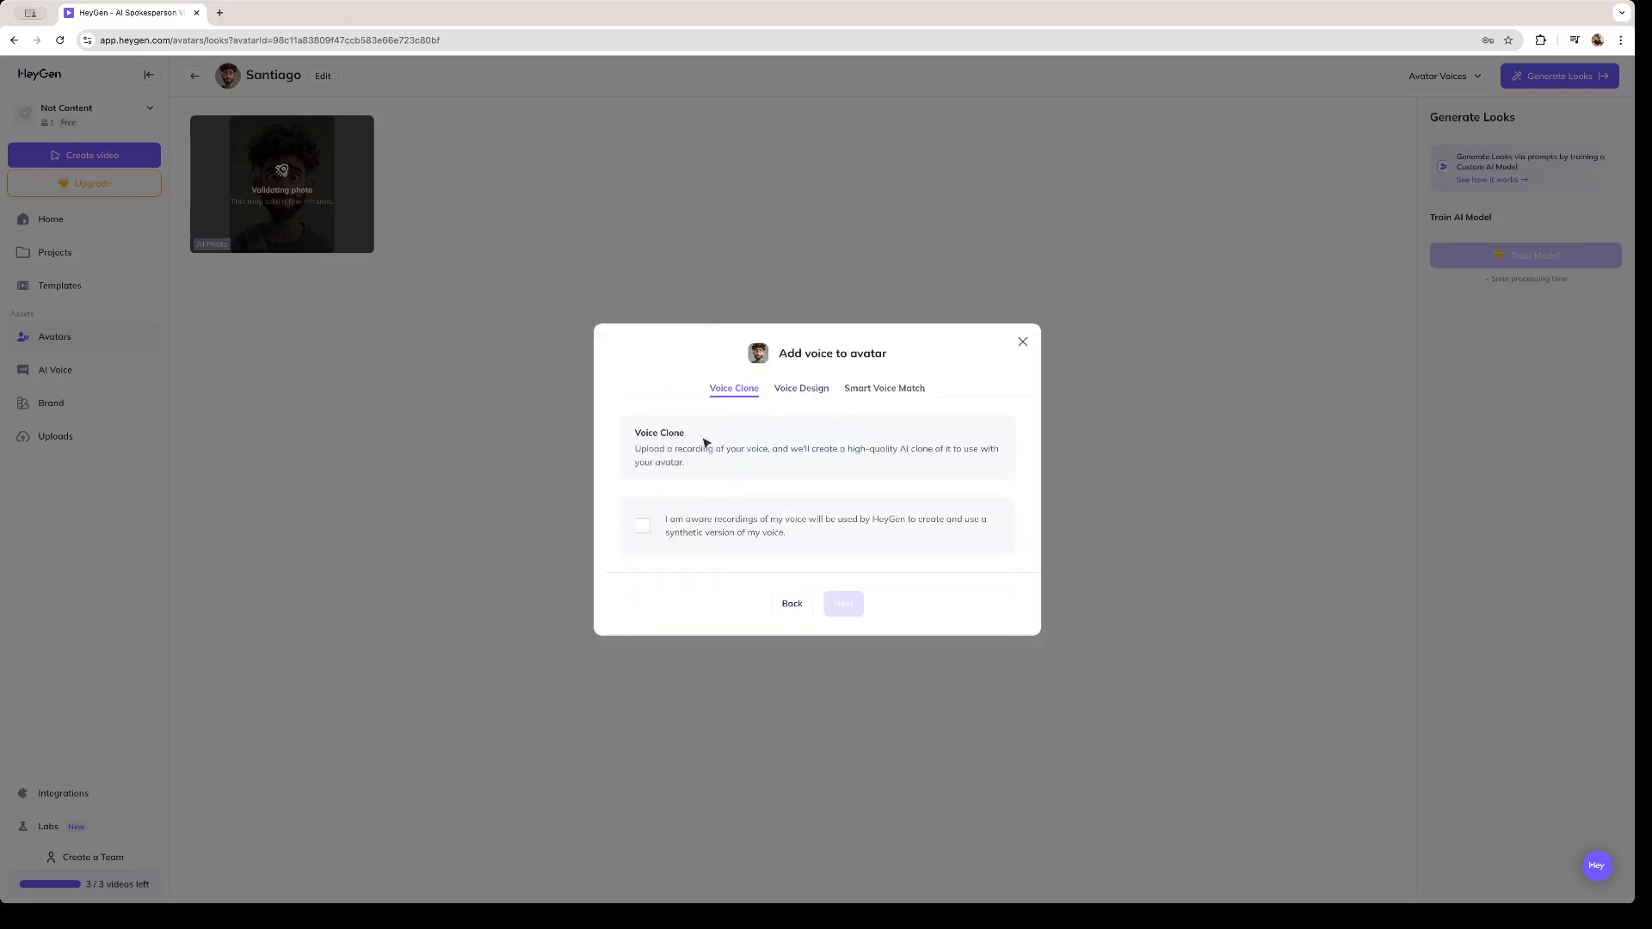
click(799, 390)
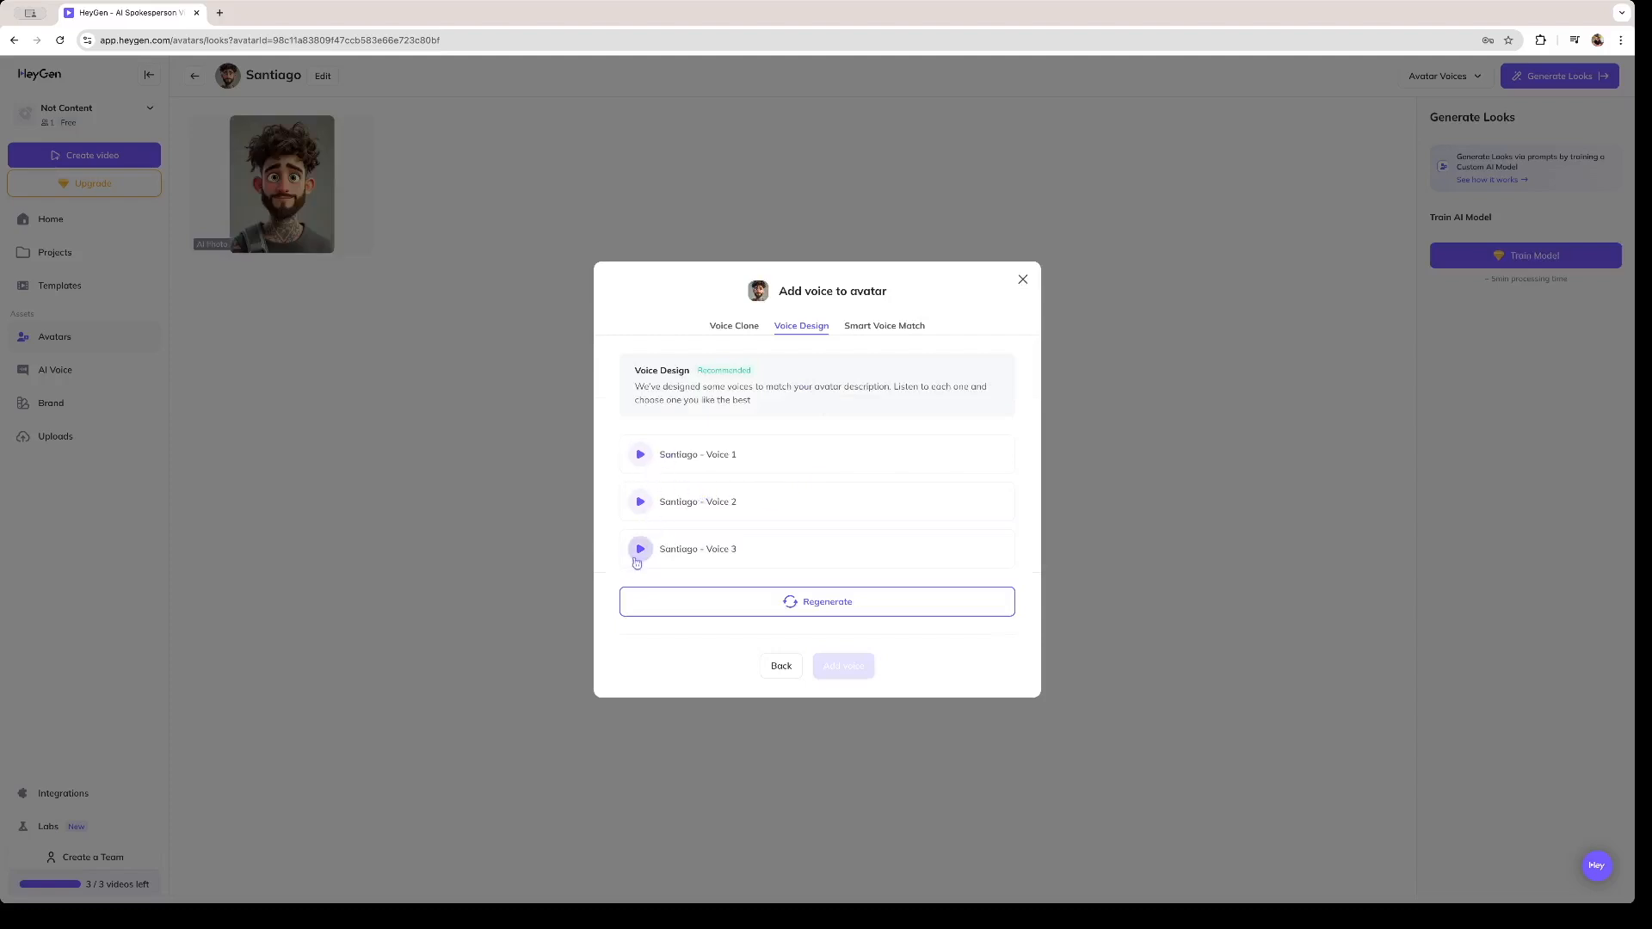
click(641, 456)
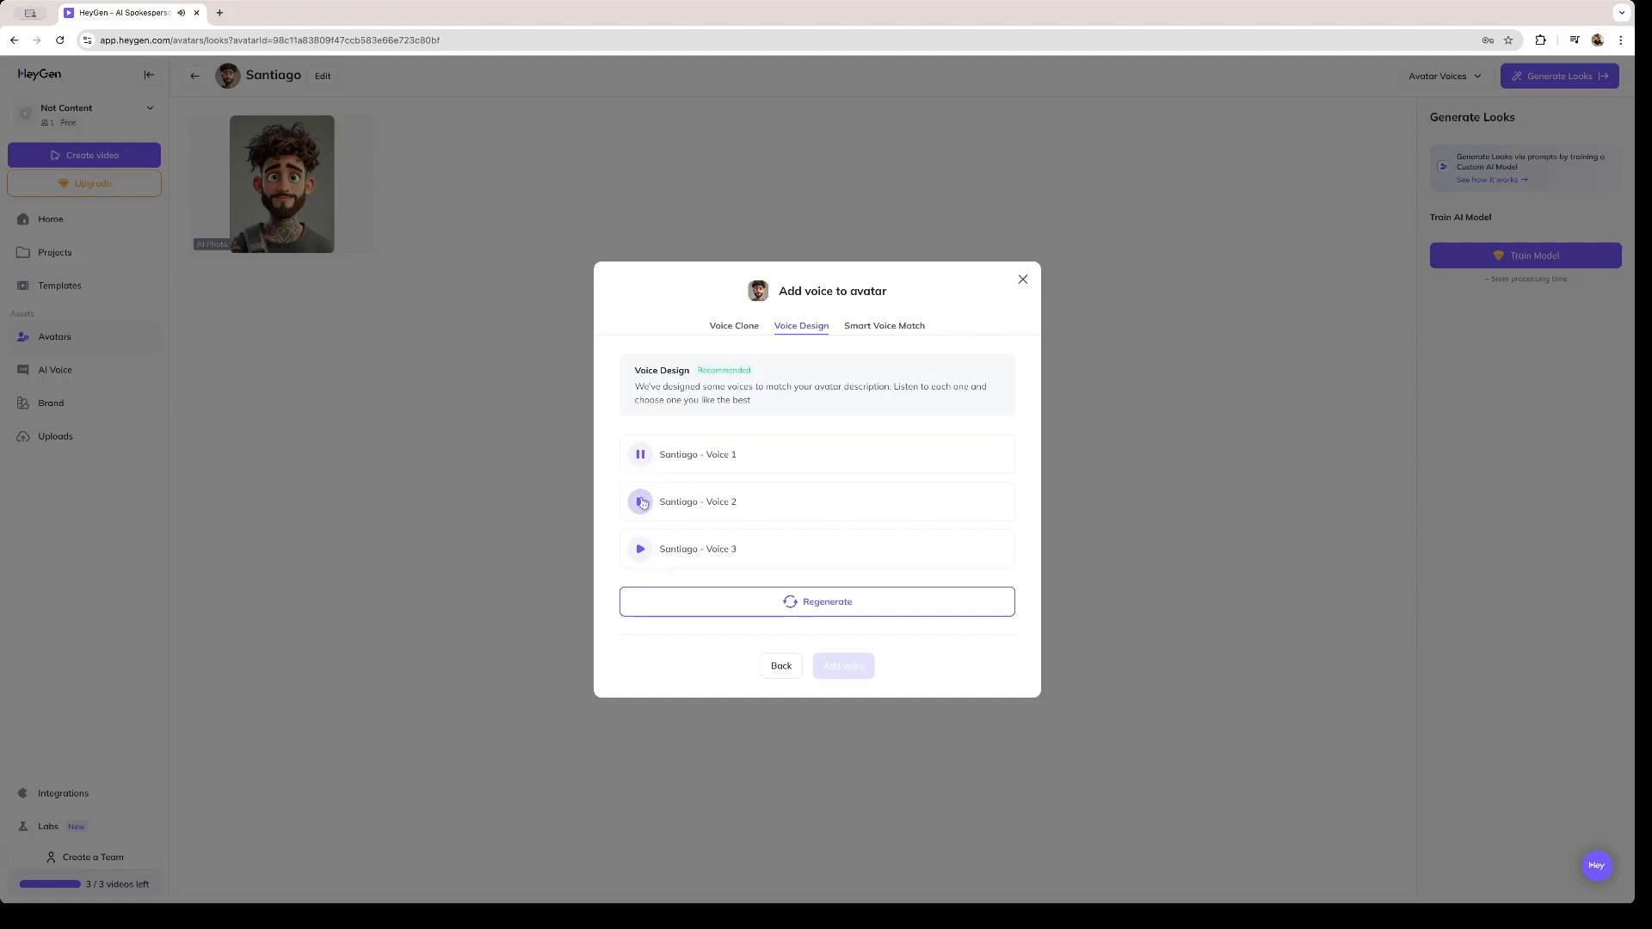
click(643, 505)
click(641, 551)
click(756, 519)
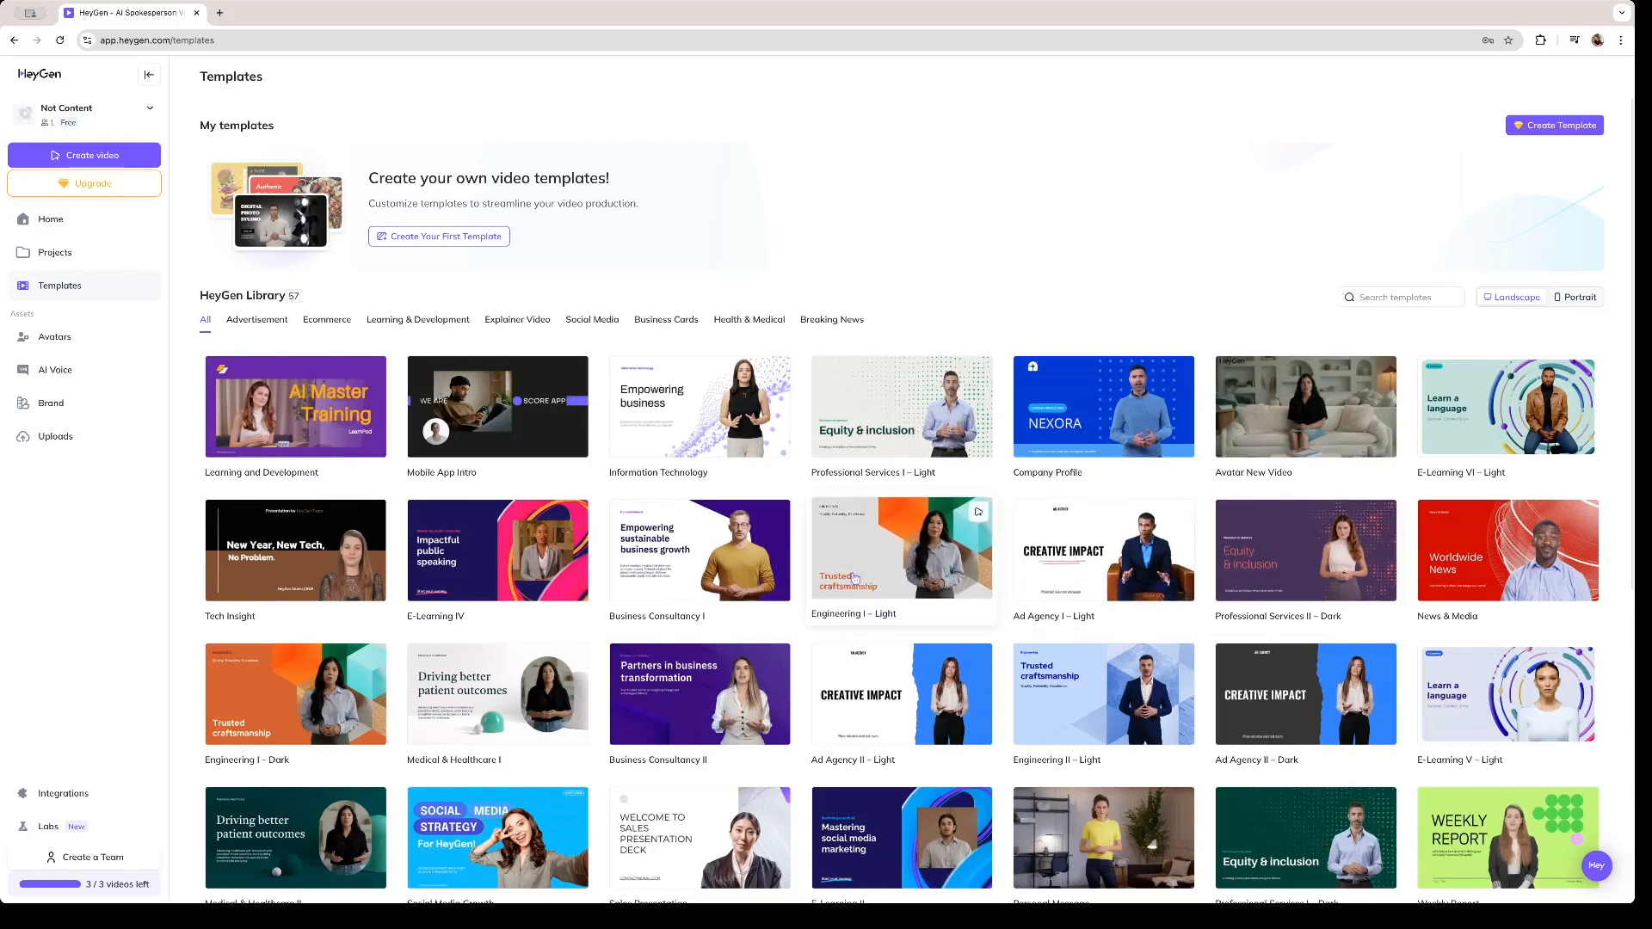
- Preview the Information Technology template in the template library and close it
click(722, 408)
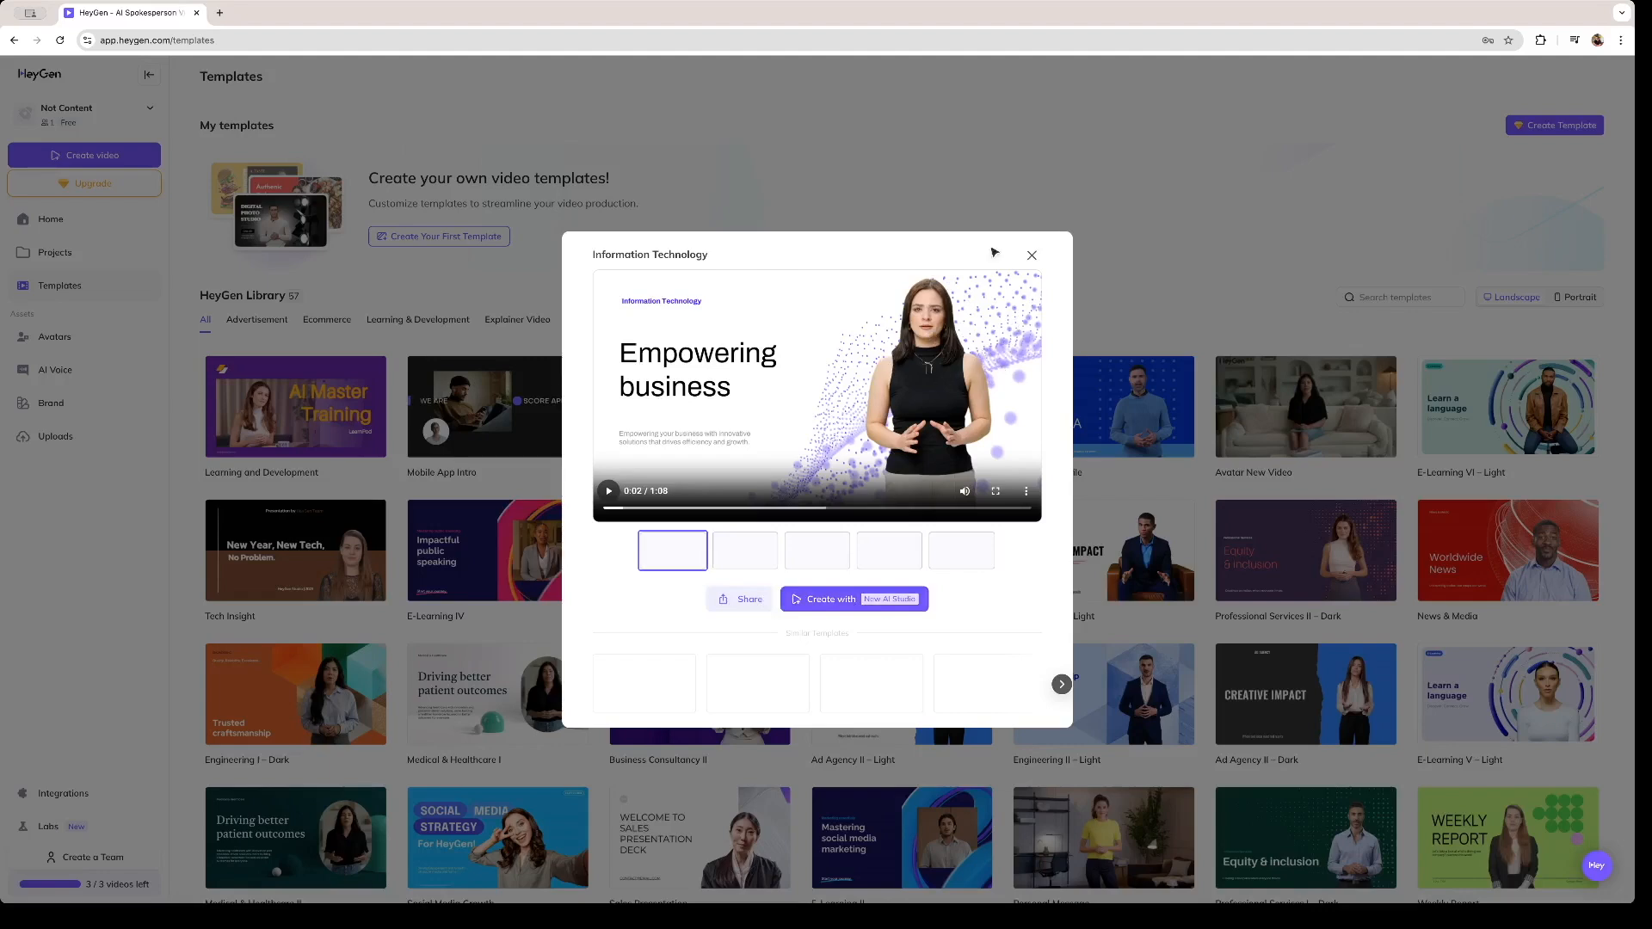
click(1031, 254)
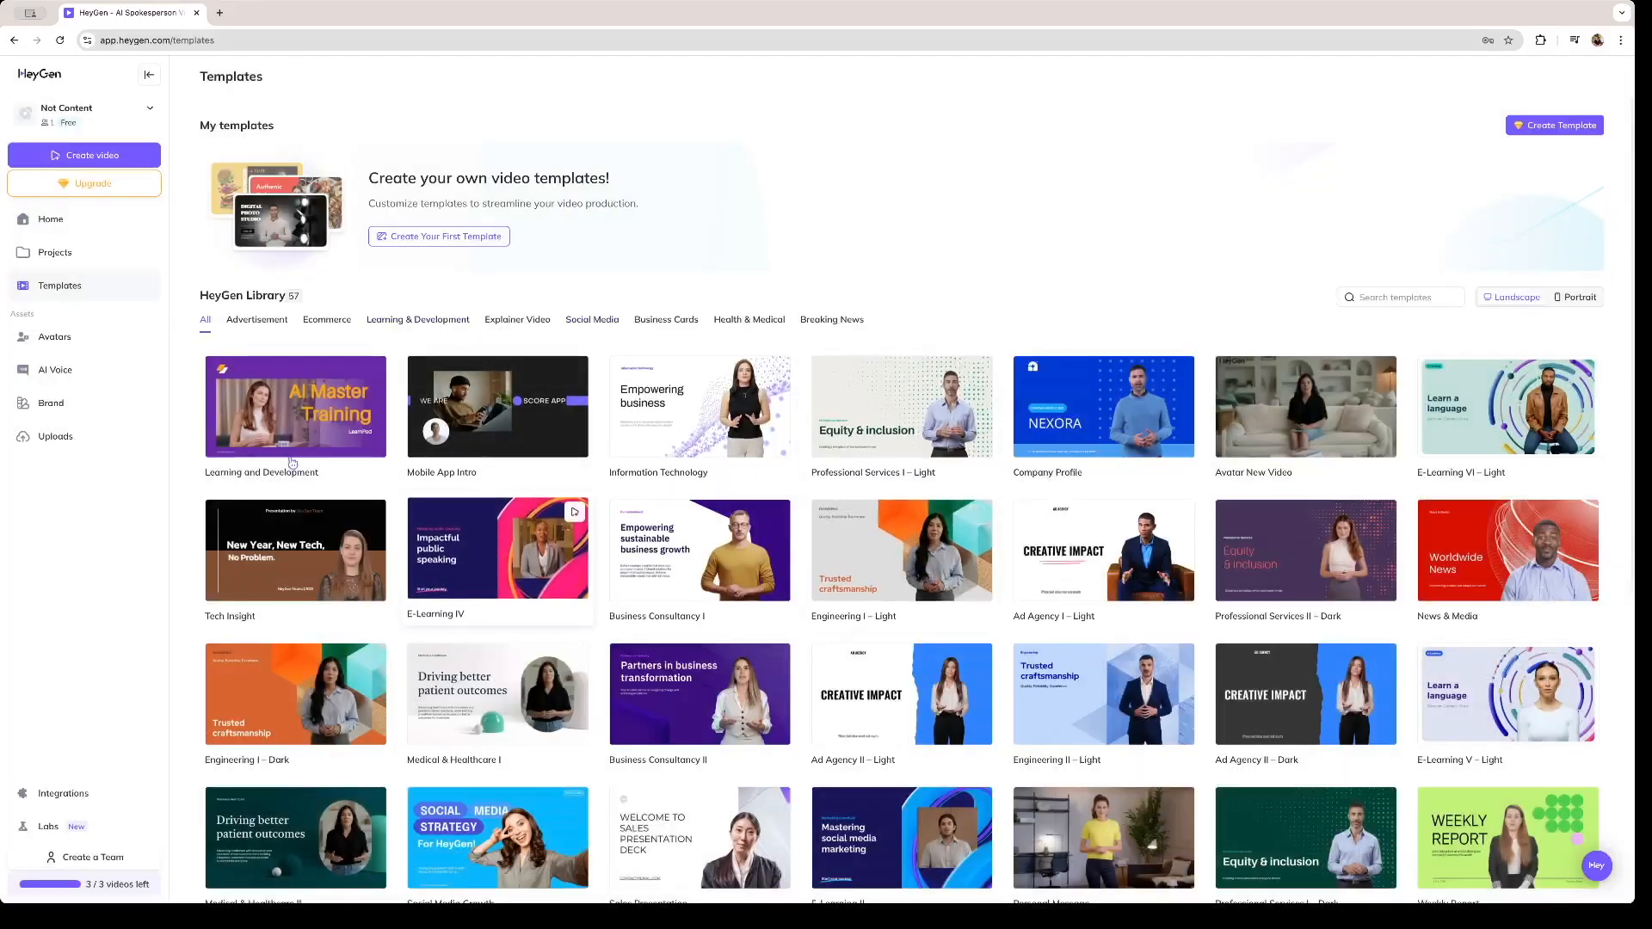
- Create a new portrait avatar video from the projects page and dismiss the editor's onboarding offer
click(82, 260)
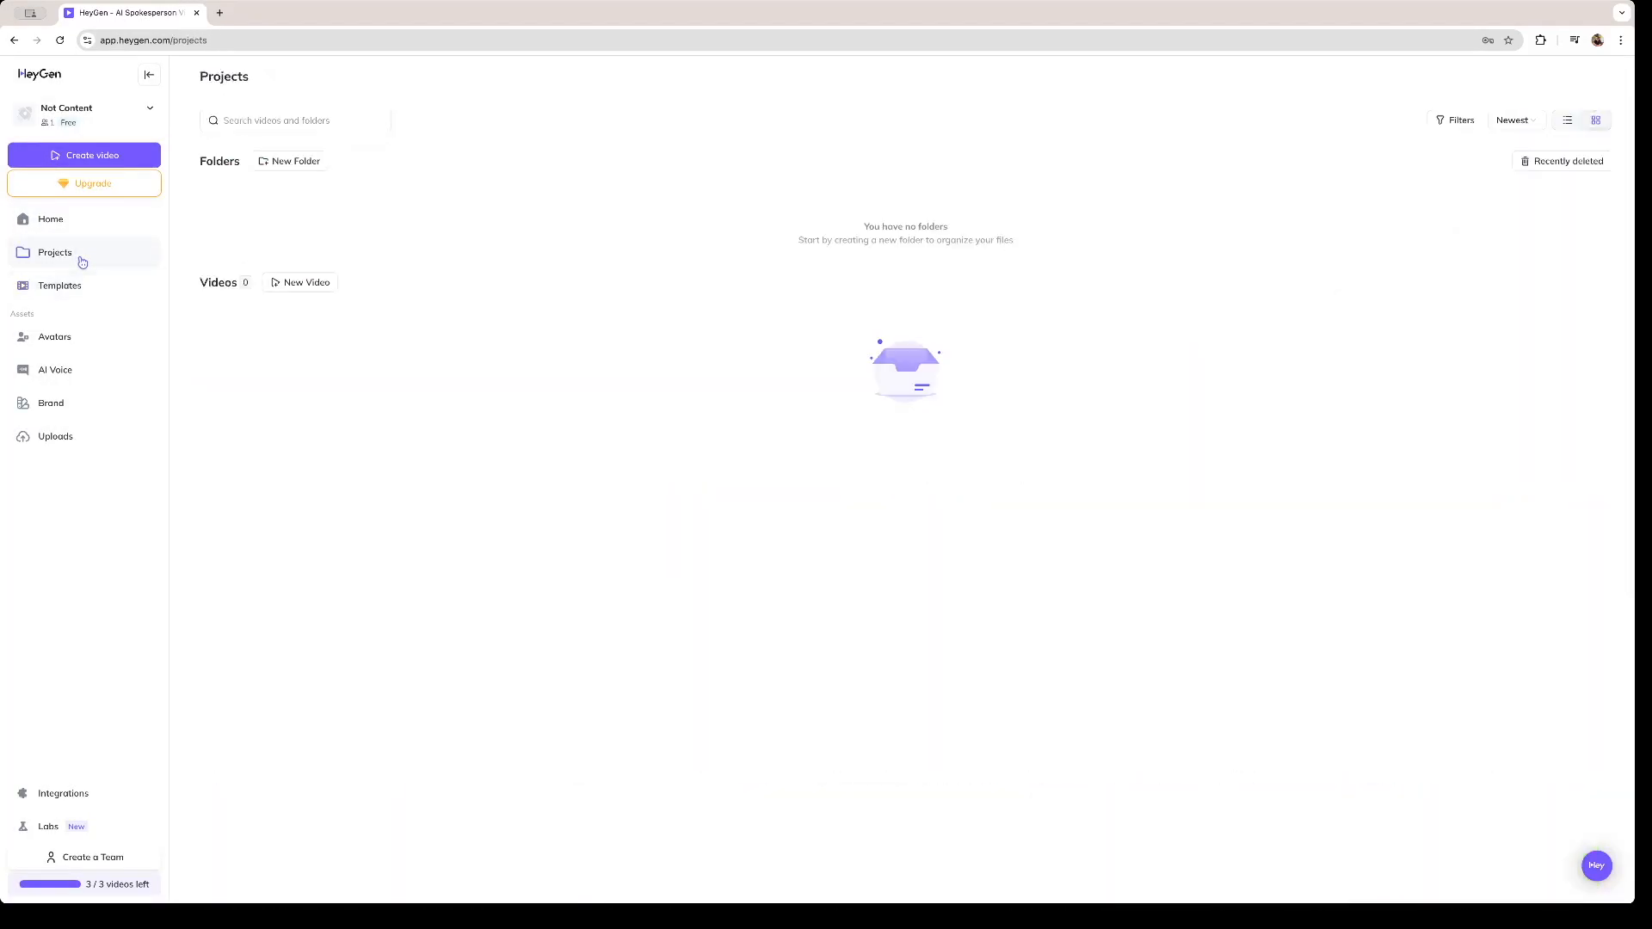
click(317, 291)
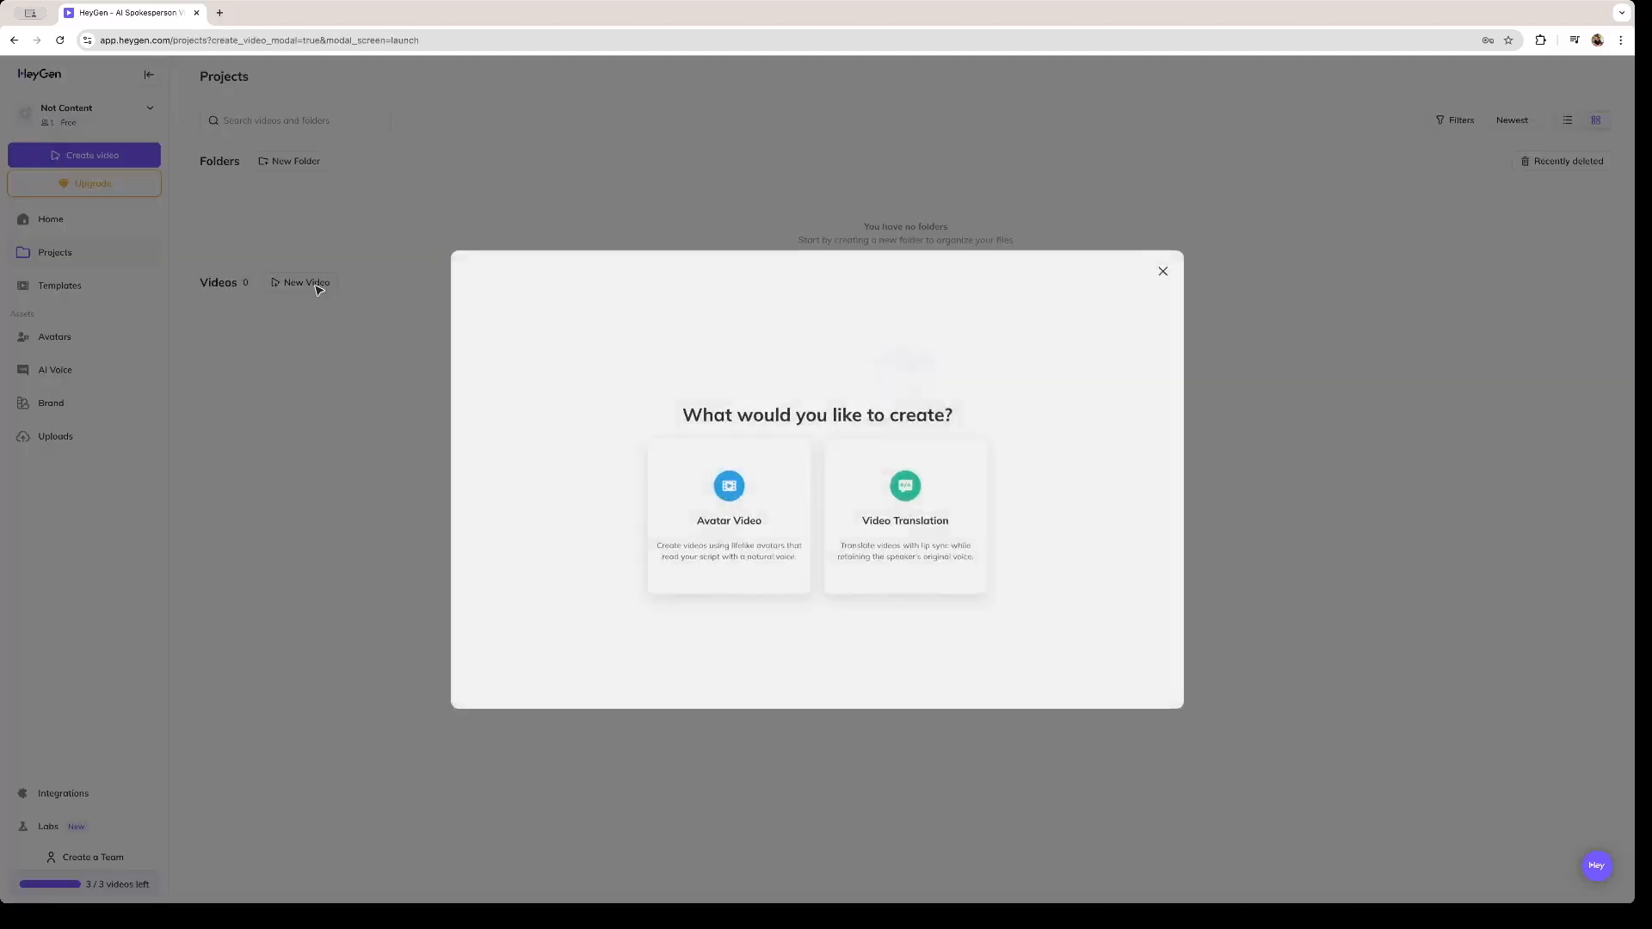
click(686, 542)
click(813, 493)
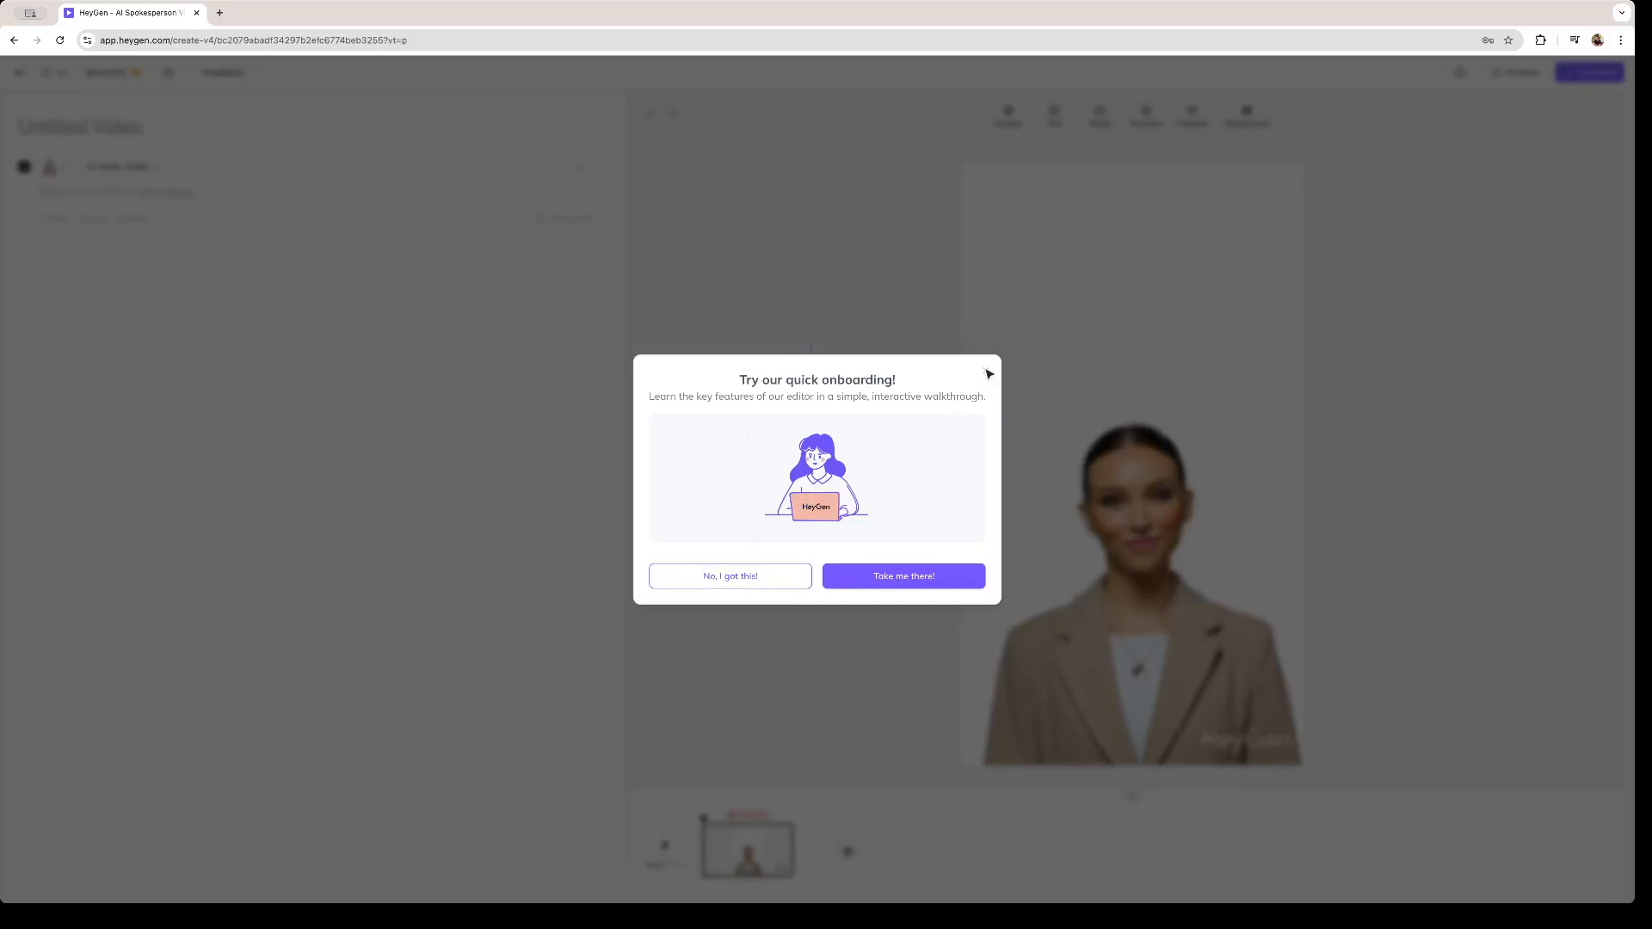
click(988, 374)
- Replace the scene's default avatar with the custom Santiago avatar
mouse_move(1137, 616)
mouse_down()
mouse_move(1132, 567)
mouse_move(1143, 606)
mouse_move(1129, 616)
mouse_up()
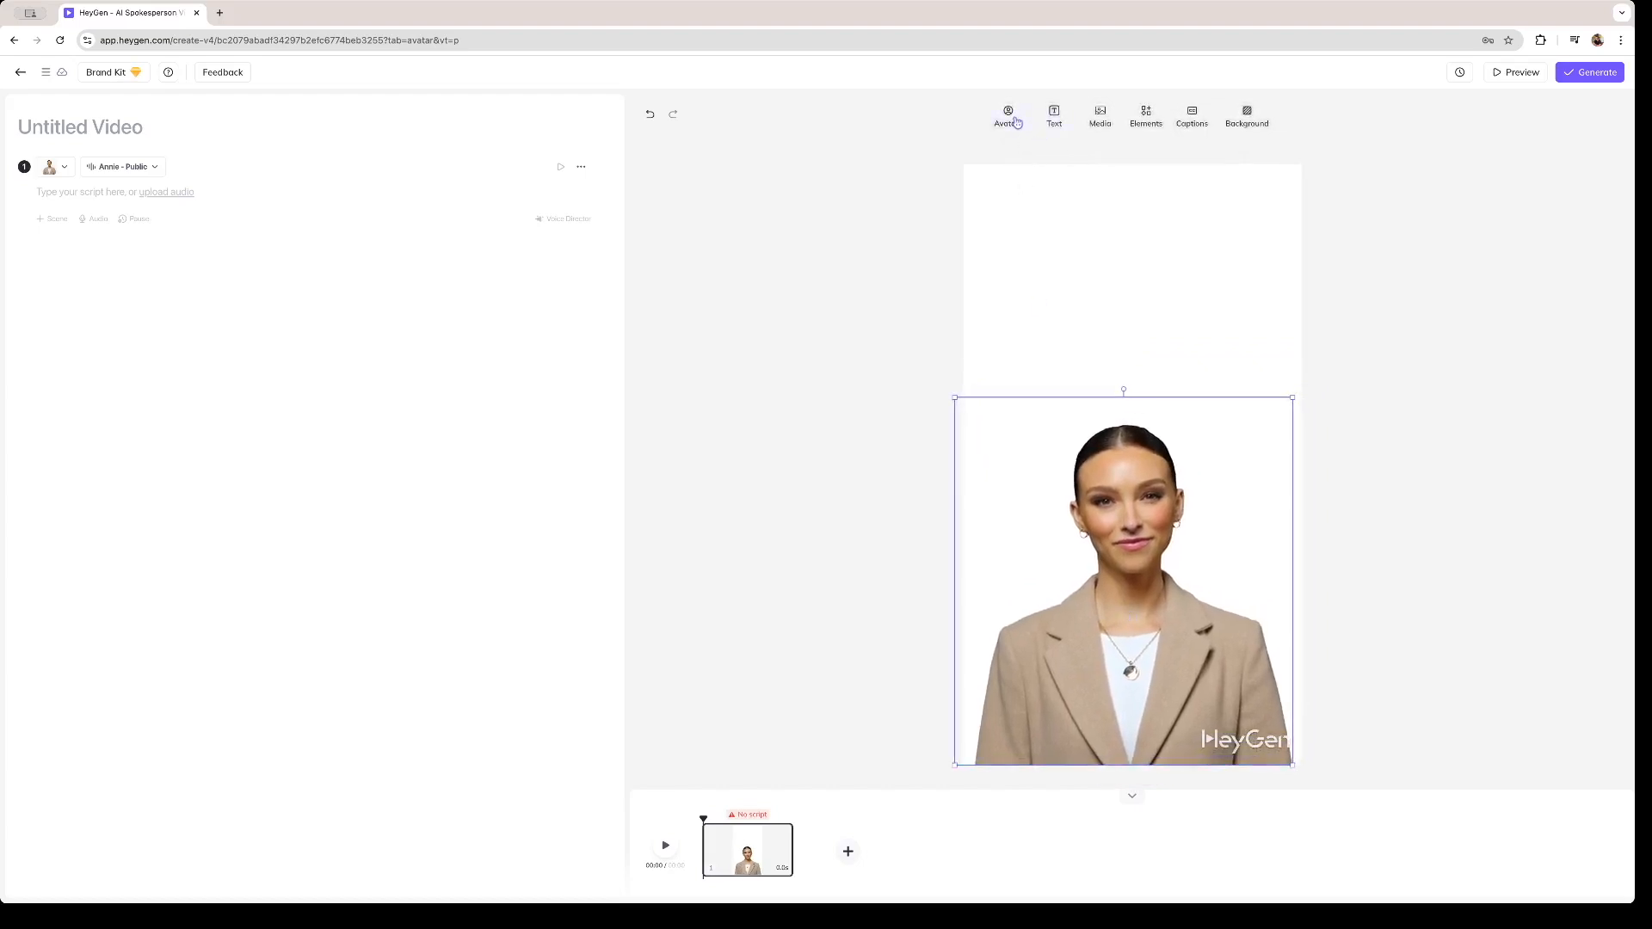
click(1008, 117)
click(904, 268)
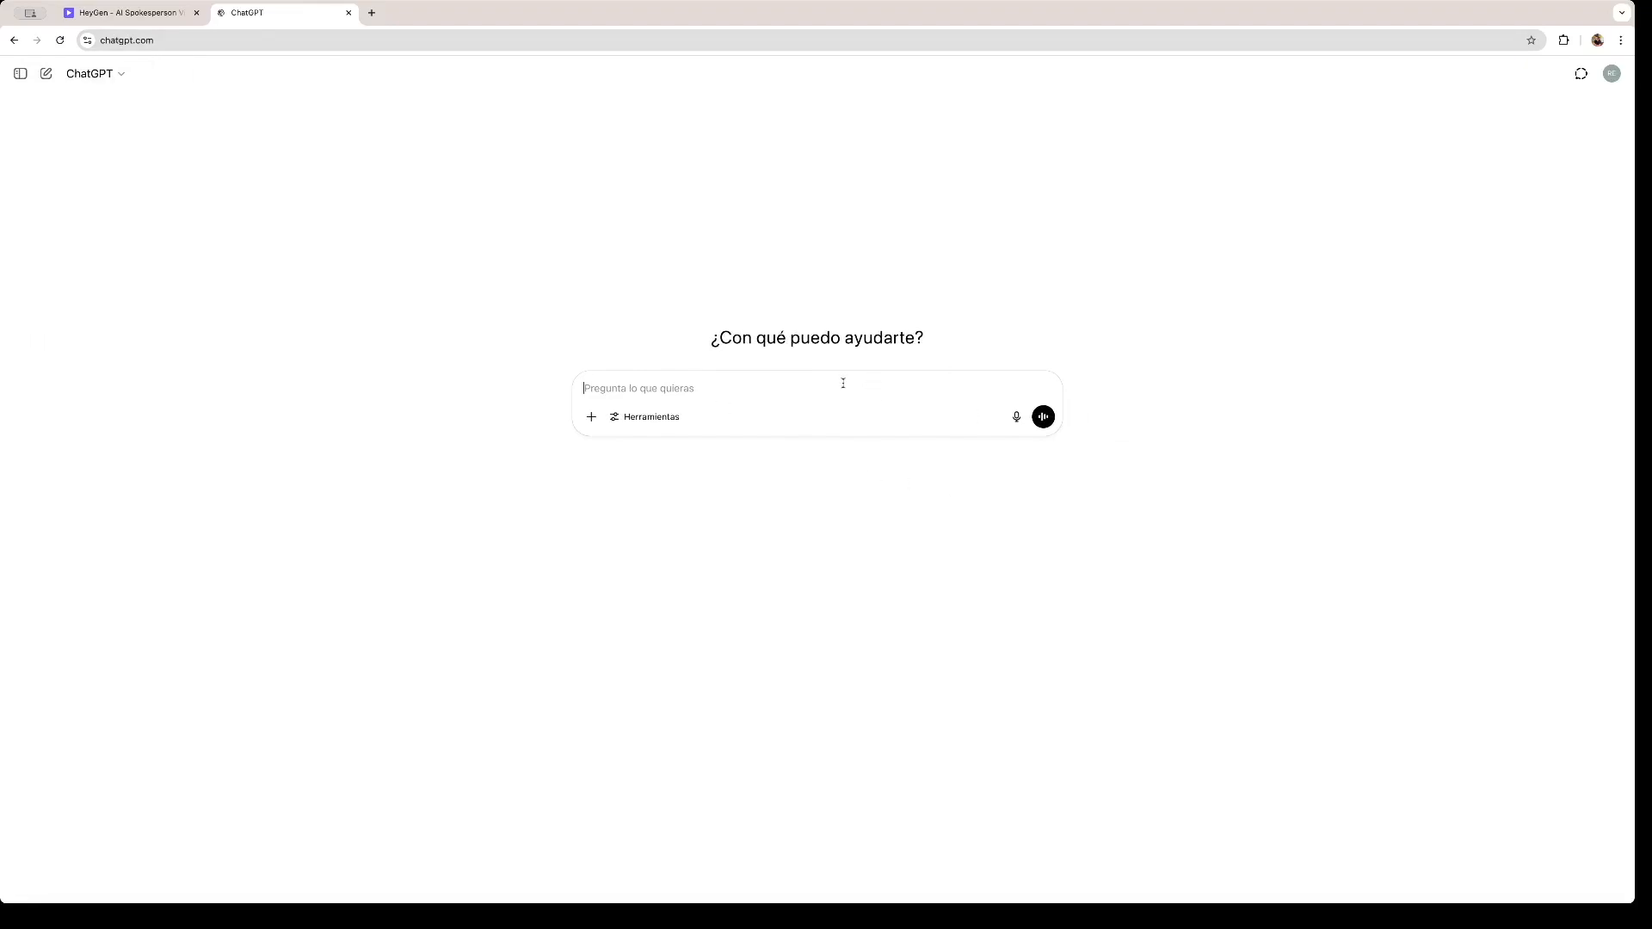
- In ChatGPT, submit the prompt "write a short story of a boy going to the grocery store and meeting a cat on the way"
text(write a short story of a boy going to the grocery store and meet)
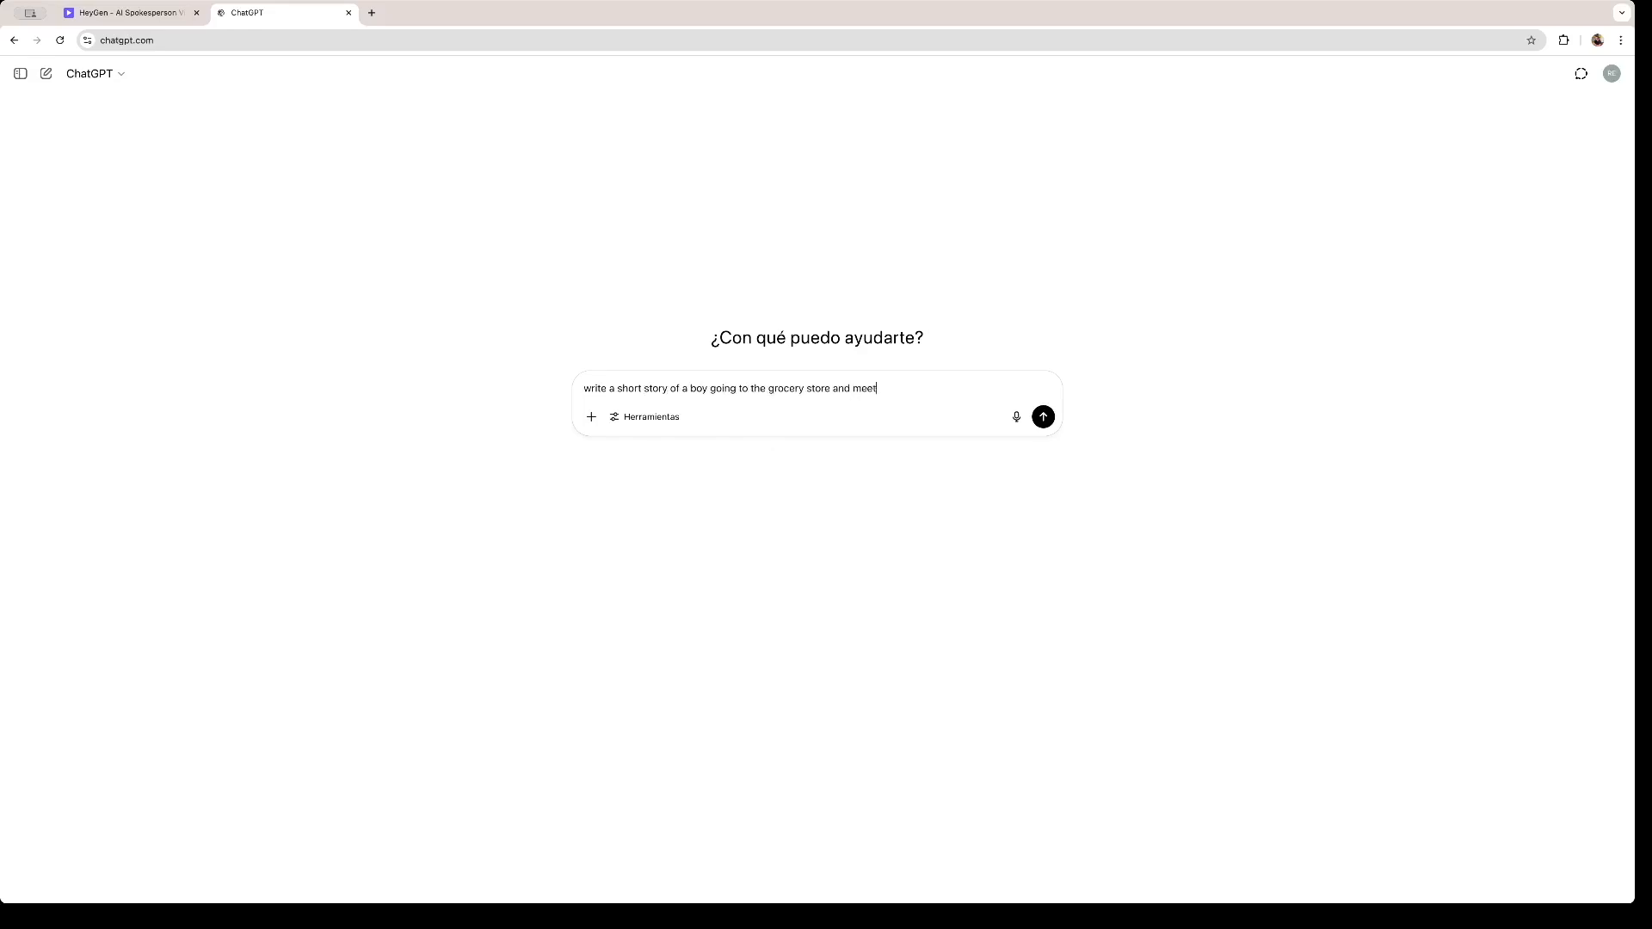
text(ing a cat on the way)
key(Return)
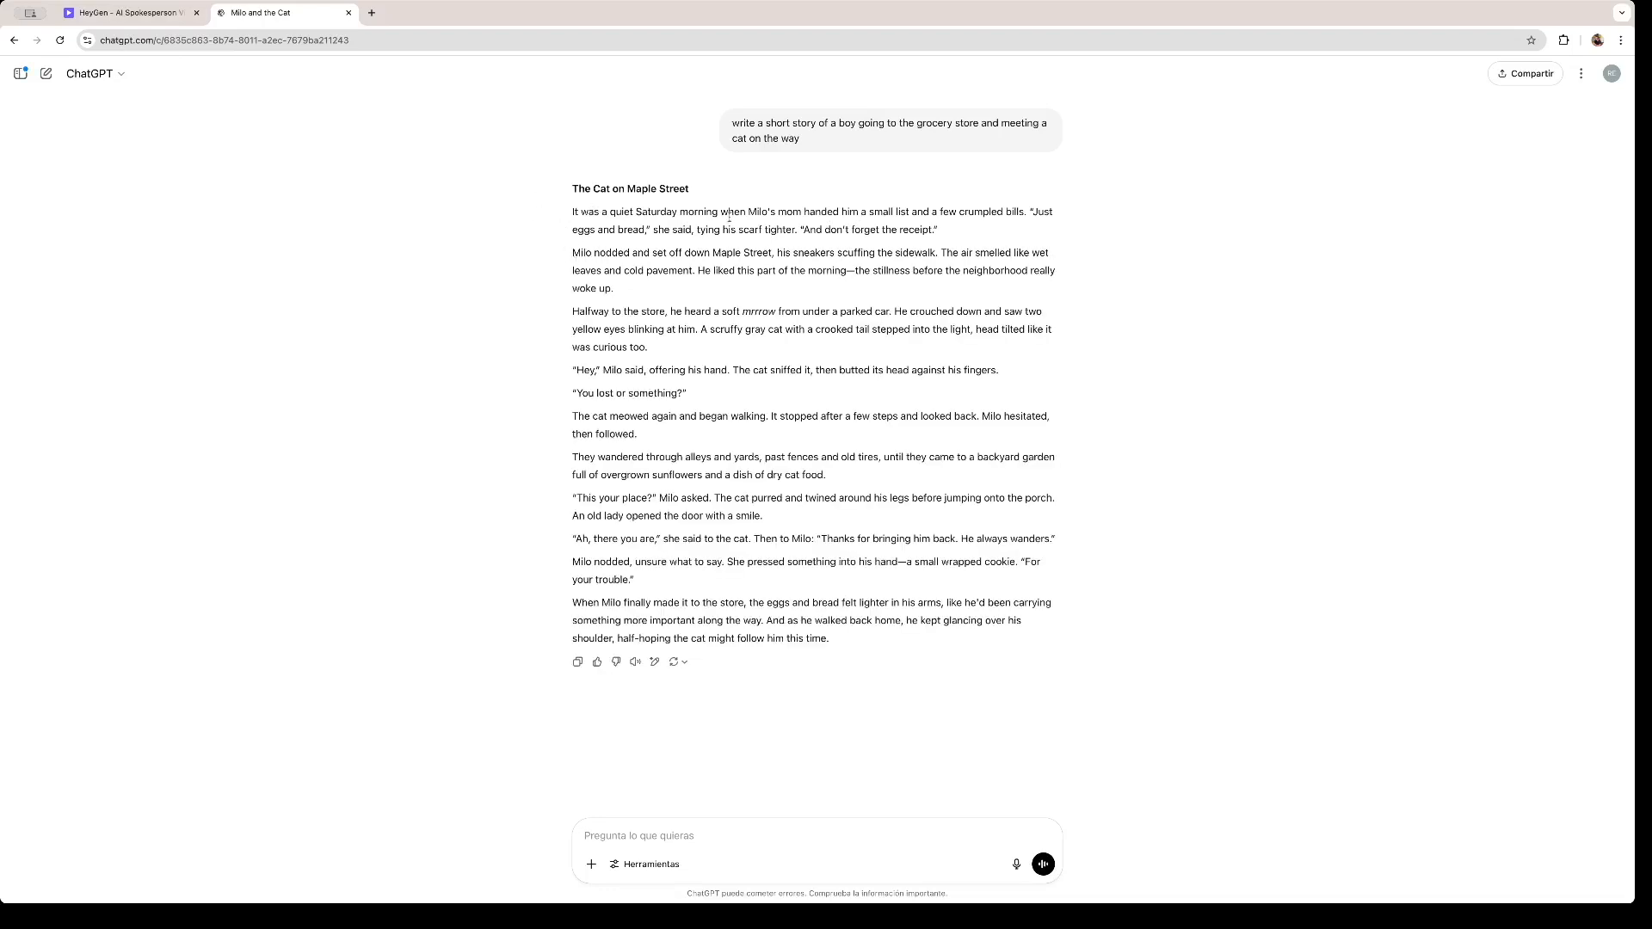
- Copy the story's full text without its title and paste it as the first scene's script in HeyGen
drag(571, 217, 836, 644)
key(super+c)
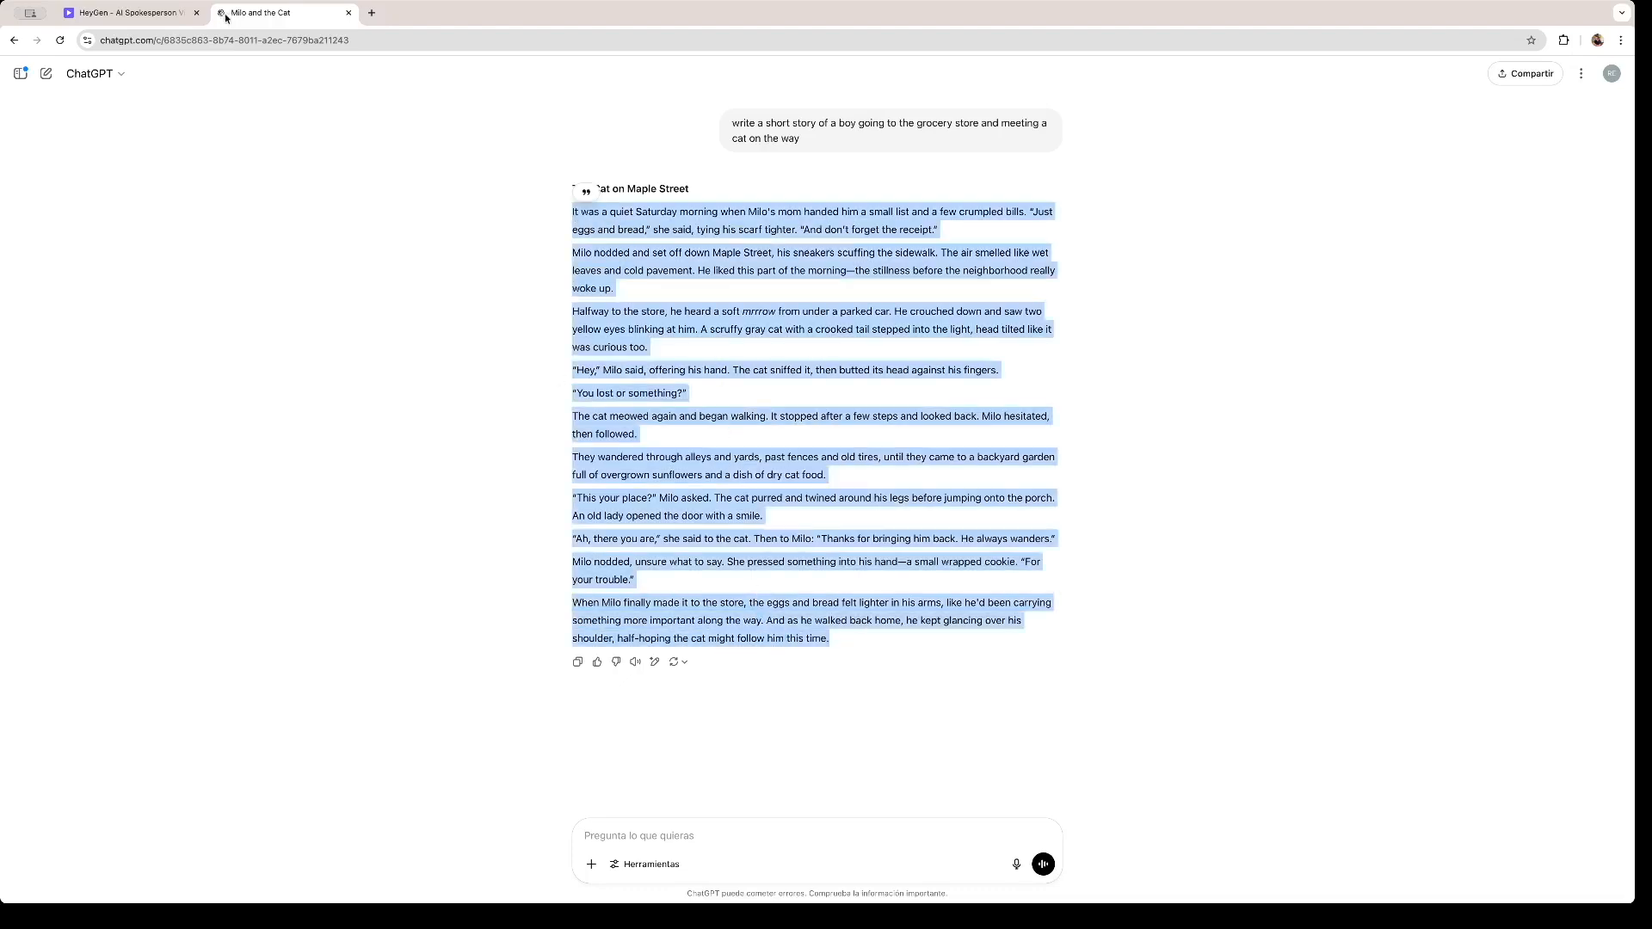
click(157, 14)
key(super+v)
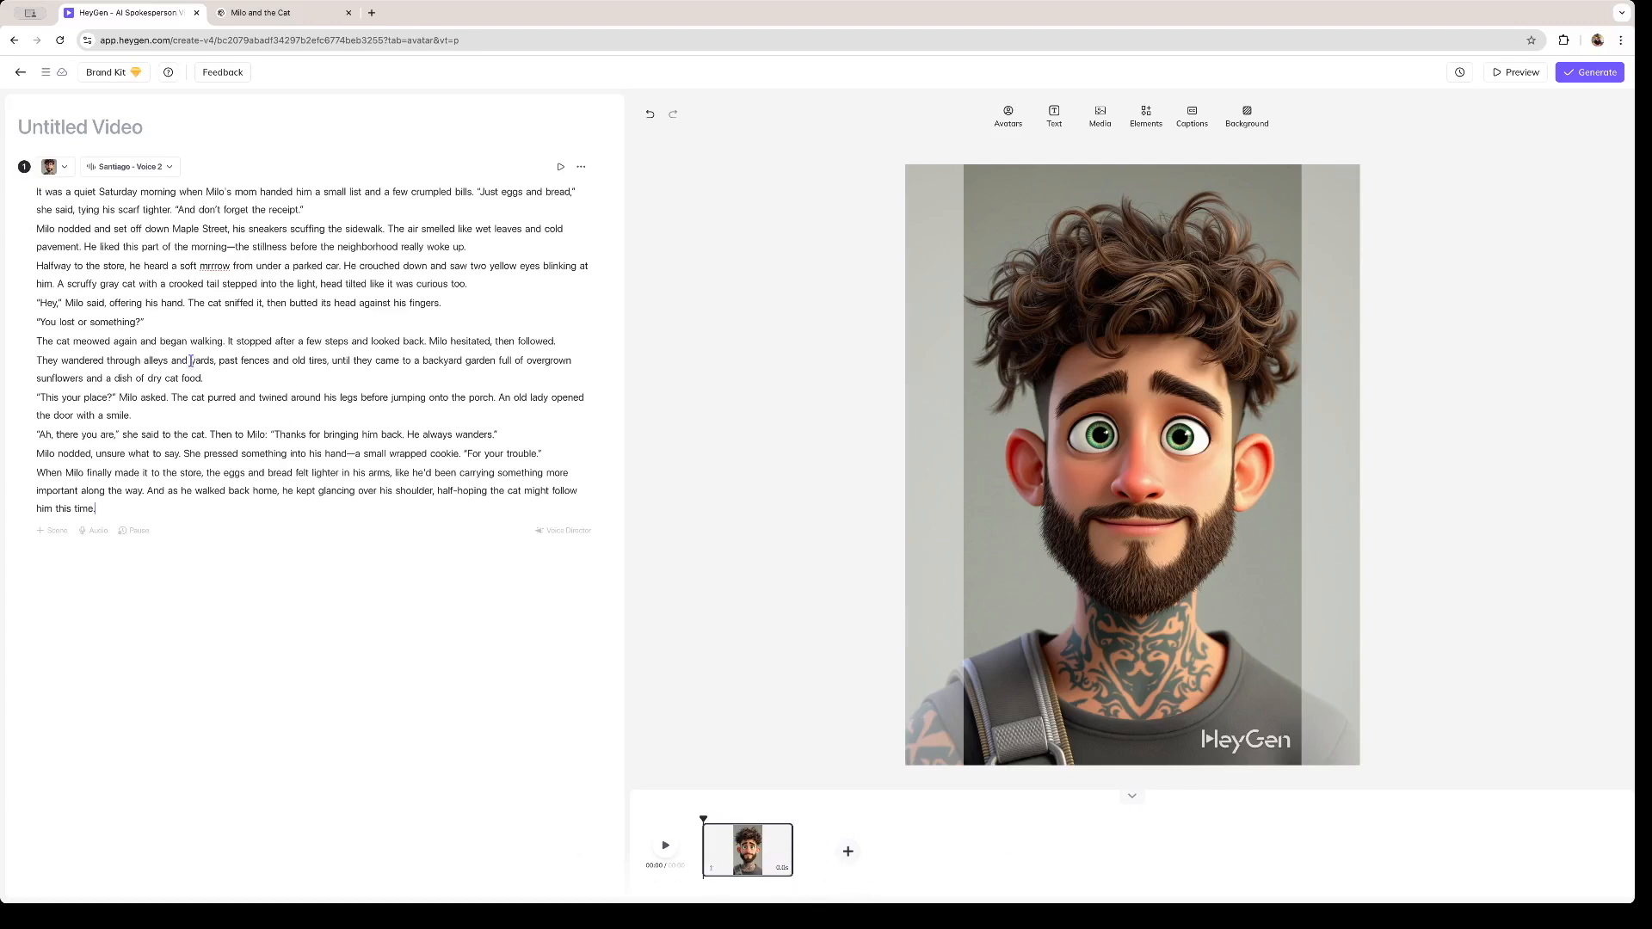
- Add a second scene and move the story's "Milo nodded and set off" and "Halfway to the store" paragraphs into it
click(54, 532)
drag(38, 228, 492, 282)
key(ctrl+x)
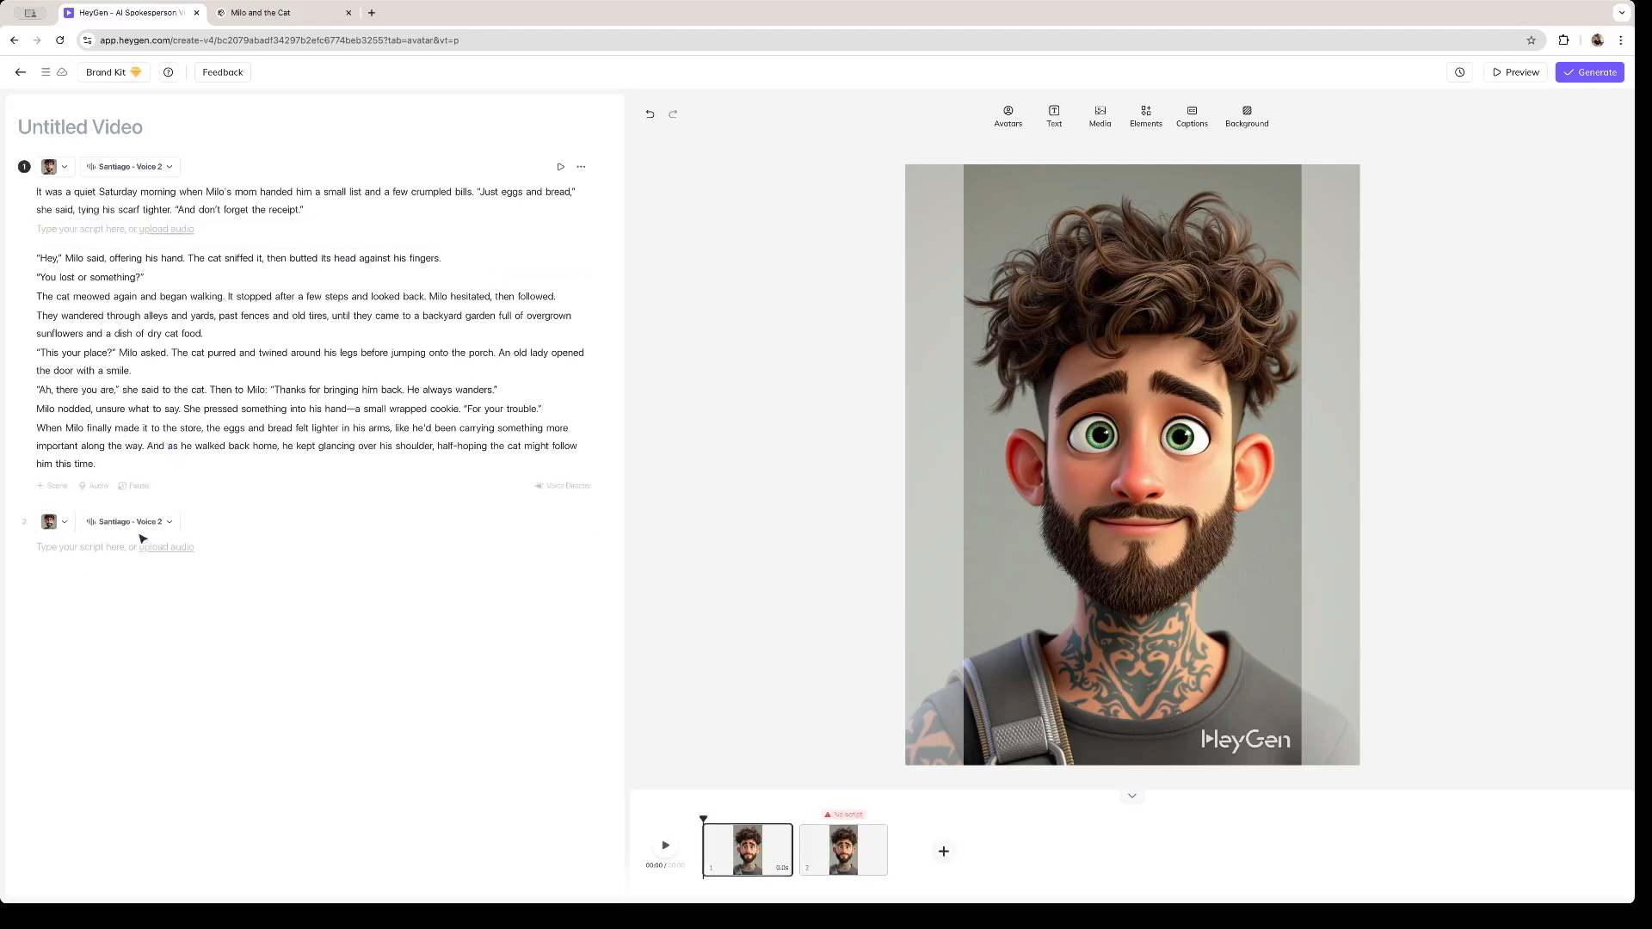
click(110, 549)
key(ctrl+v)
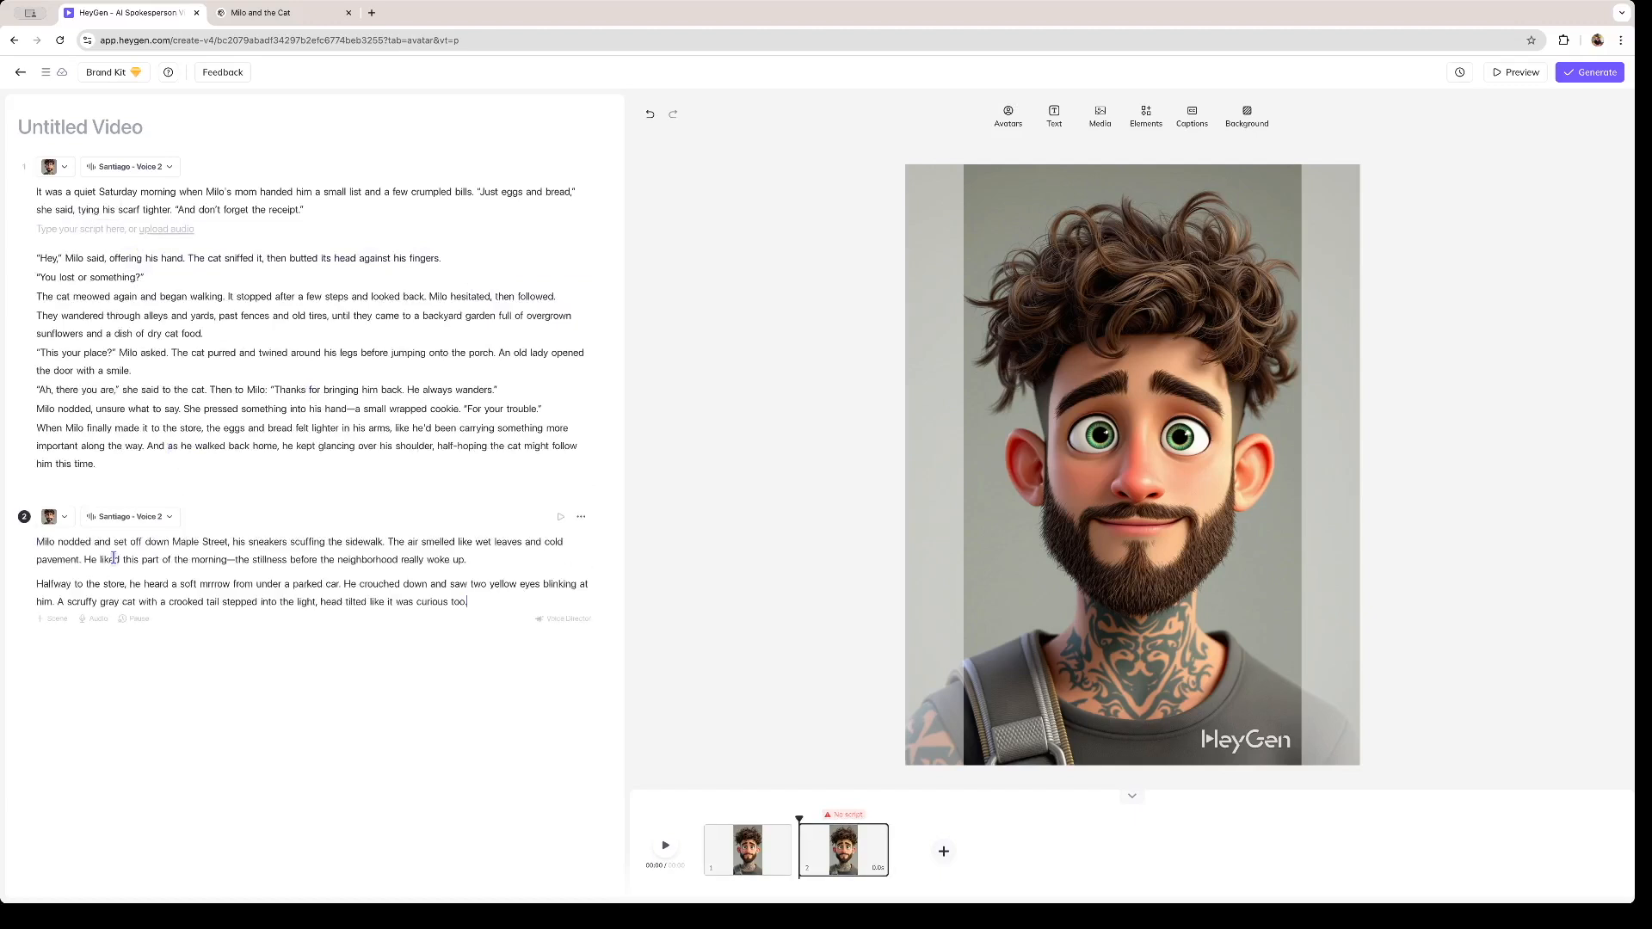
- Split the rest of the story, from "Hey," onward, out of the first scene into five further scenes in story order
click(55, 618)
click(40, 258)
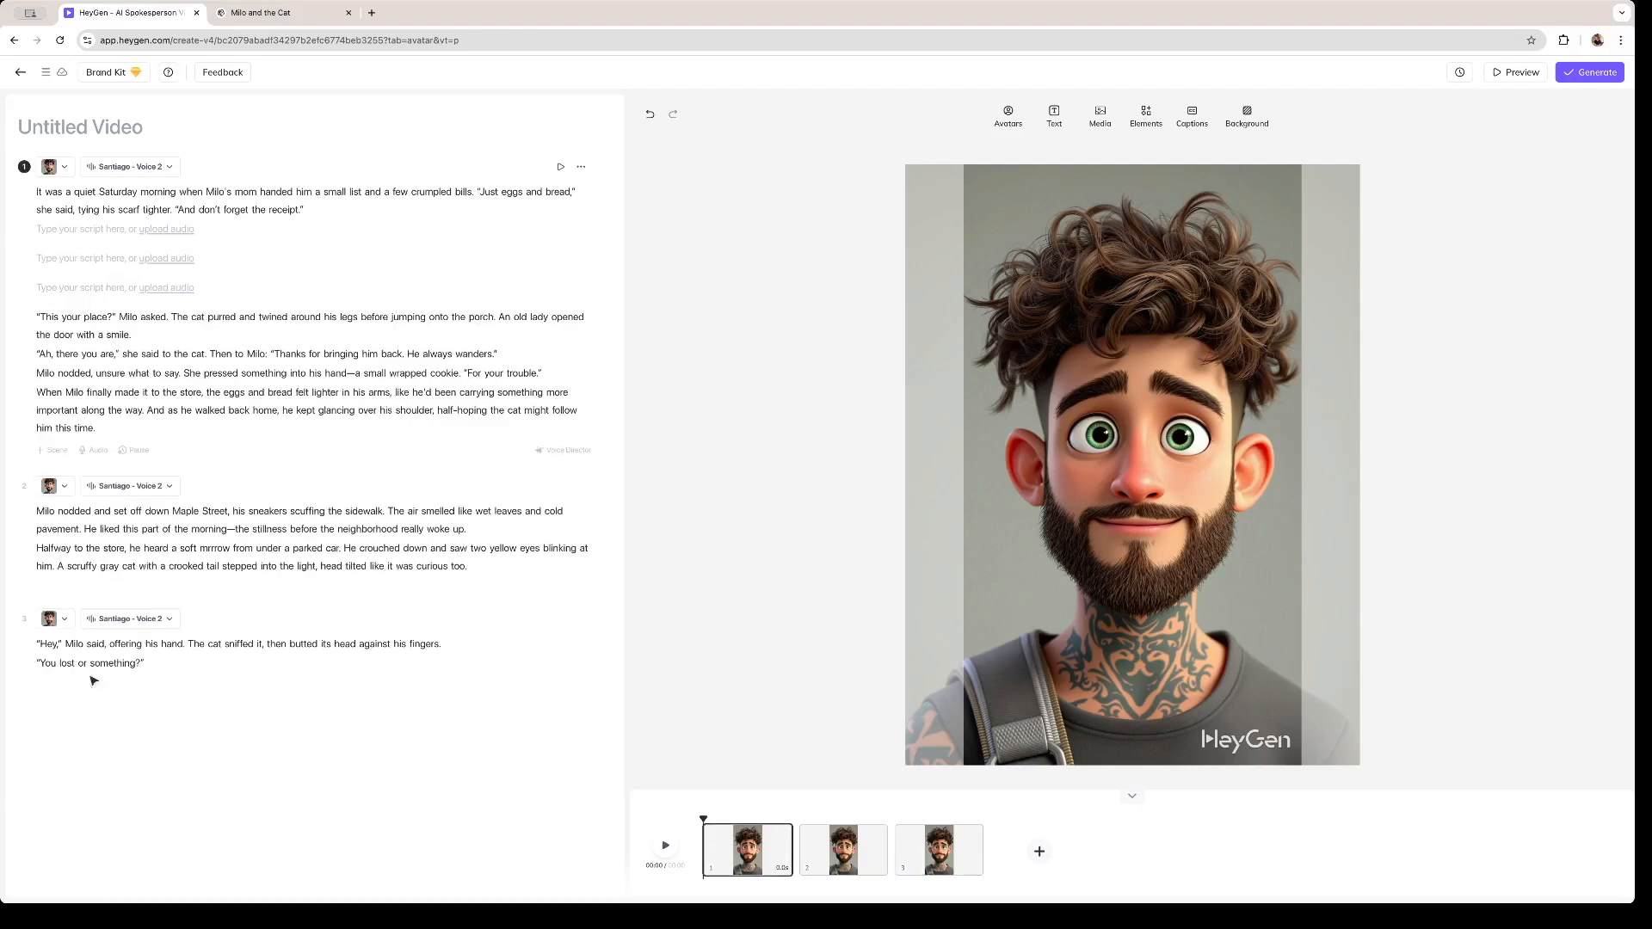
click(157, 666)
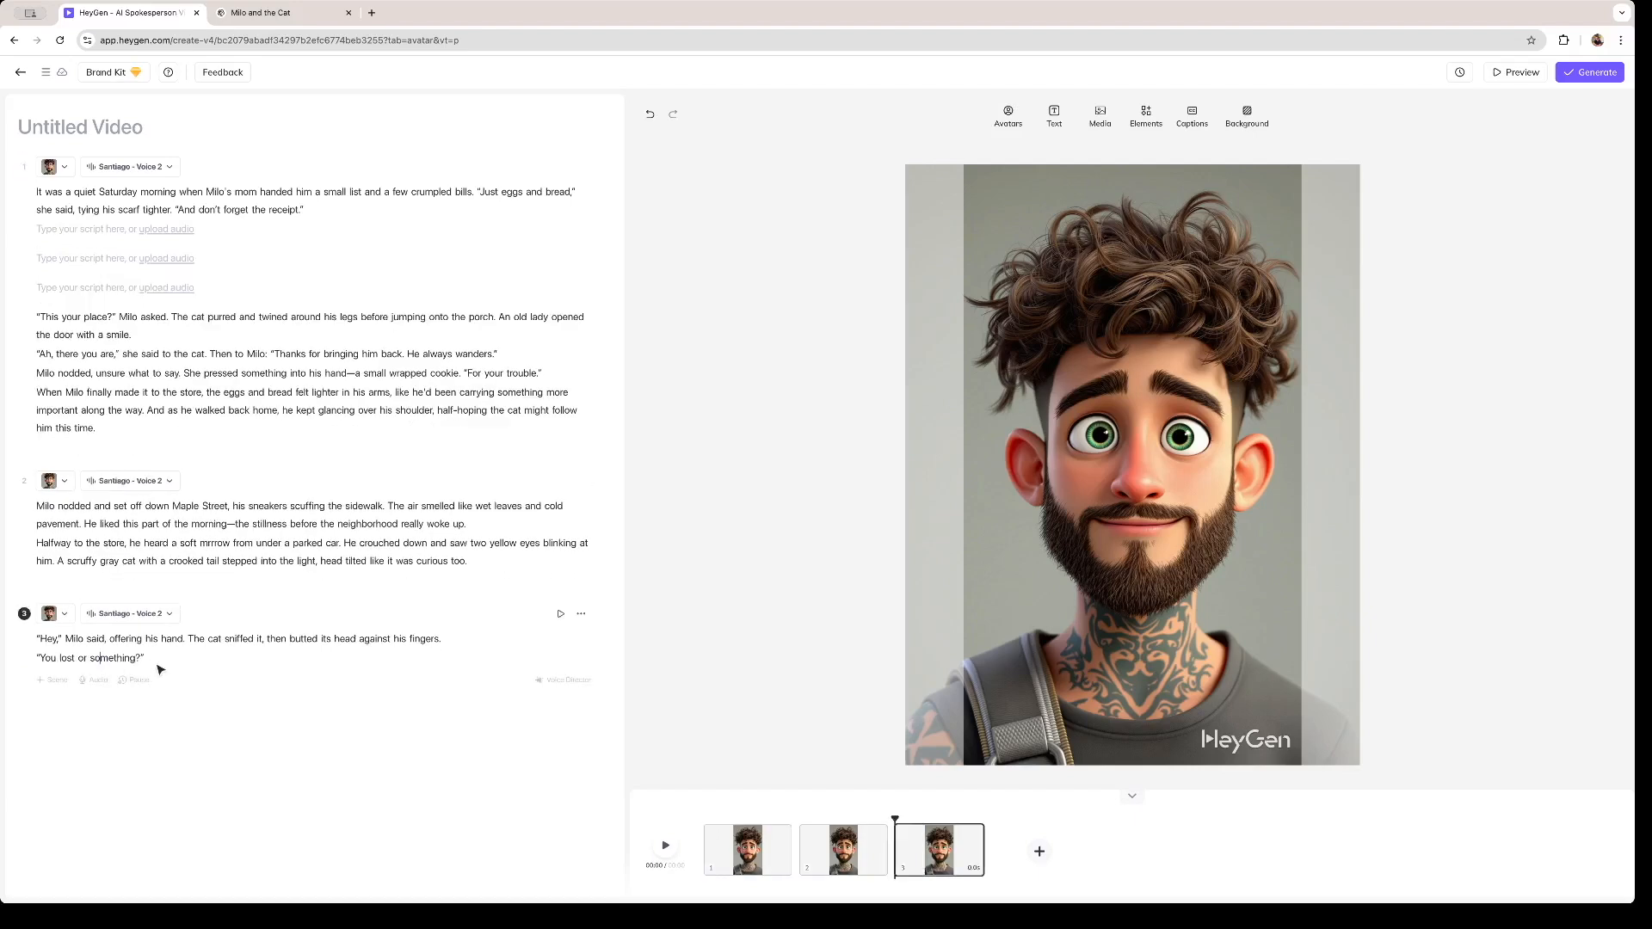
click(53, 680)
key(ctrl+v)
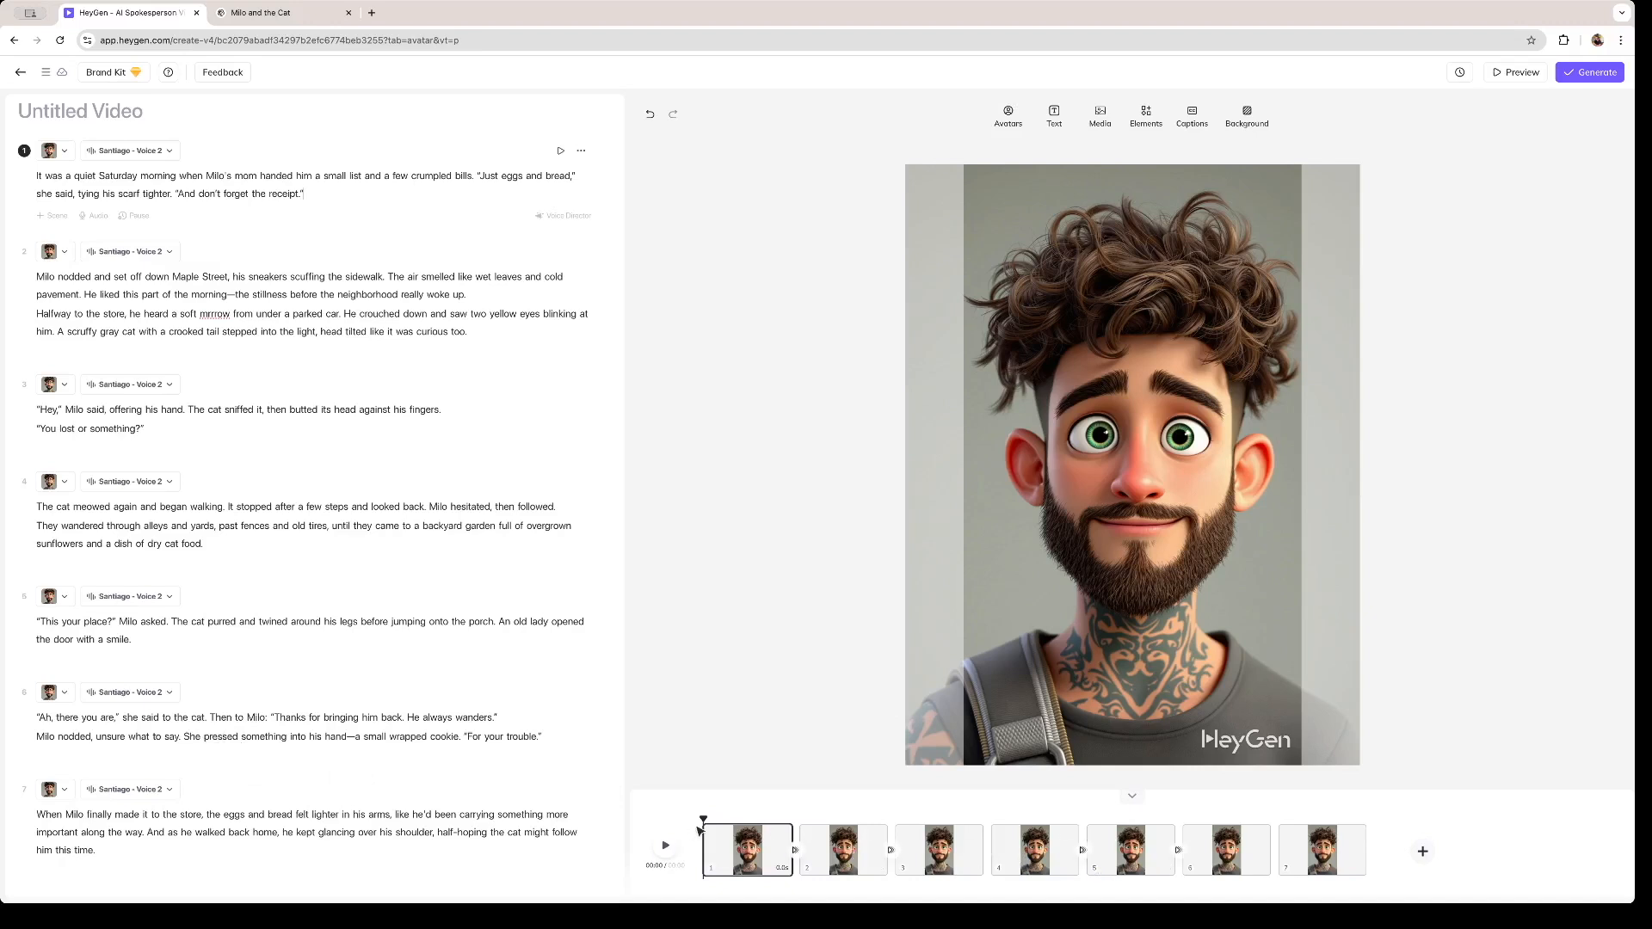
- Set the first transition to the third style with rightward direction and 0.5 s duration, and apply it to all scenes
drag(769, 815, 639, 834)
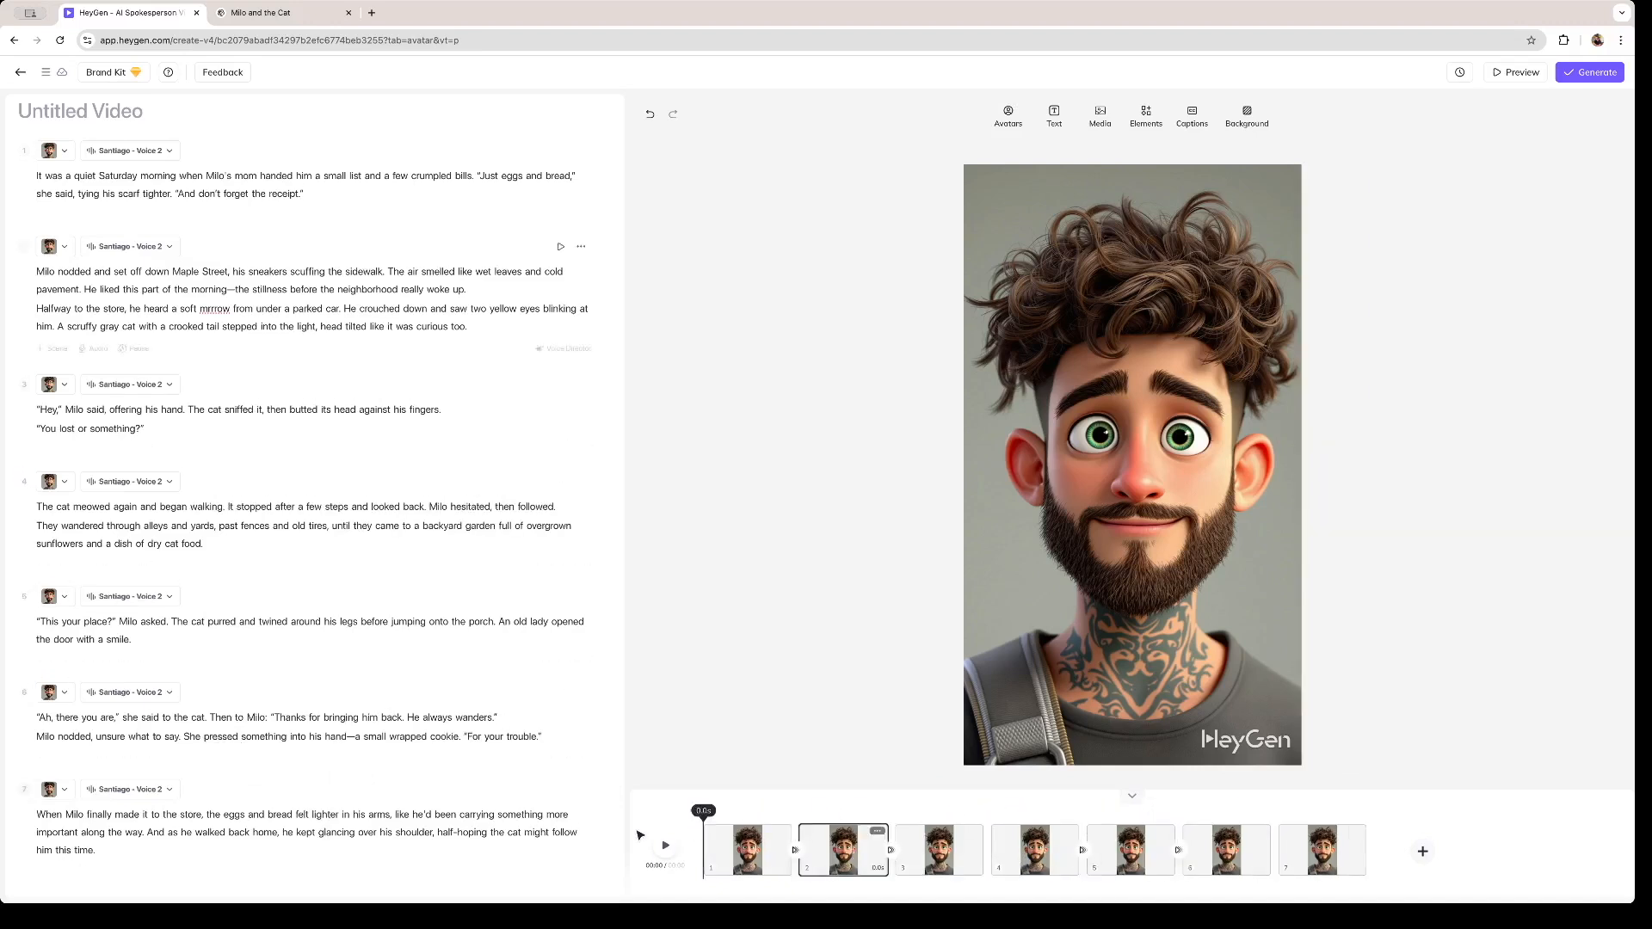
click(795, 852)
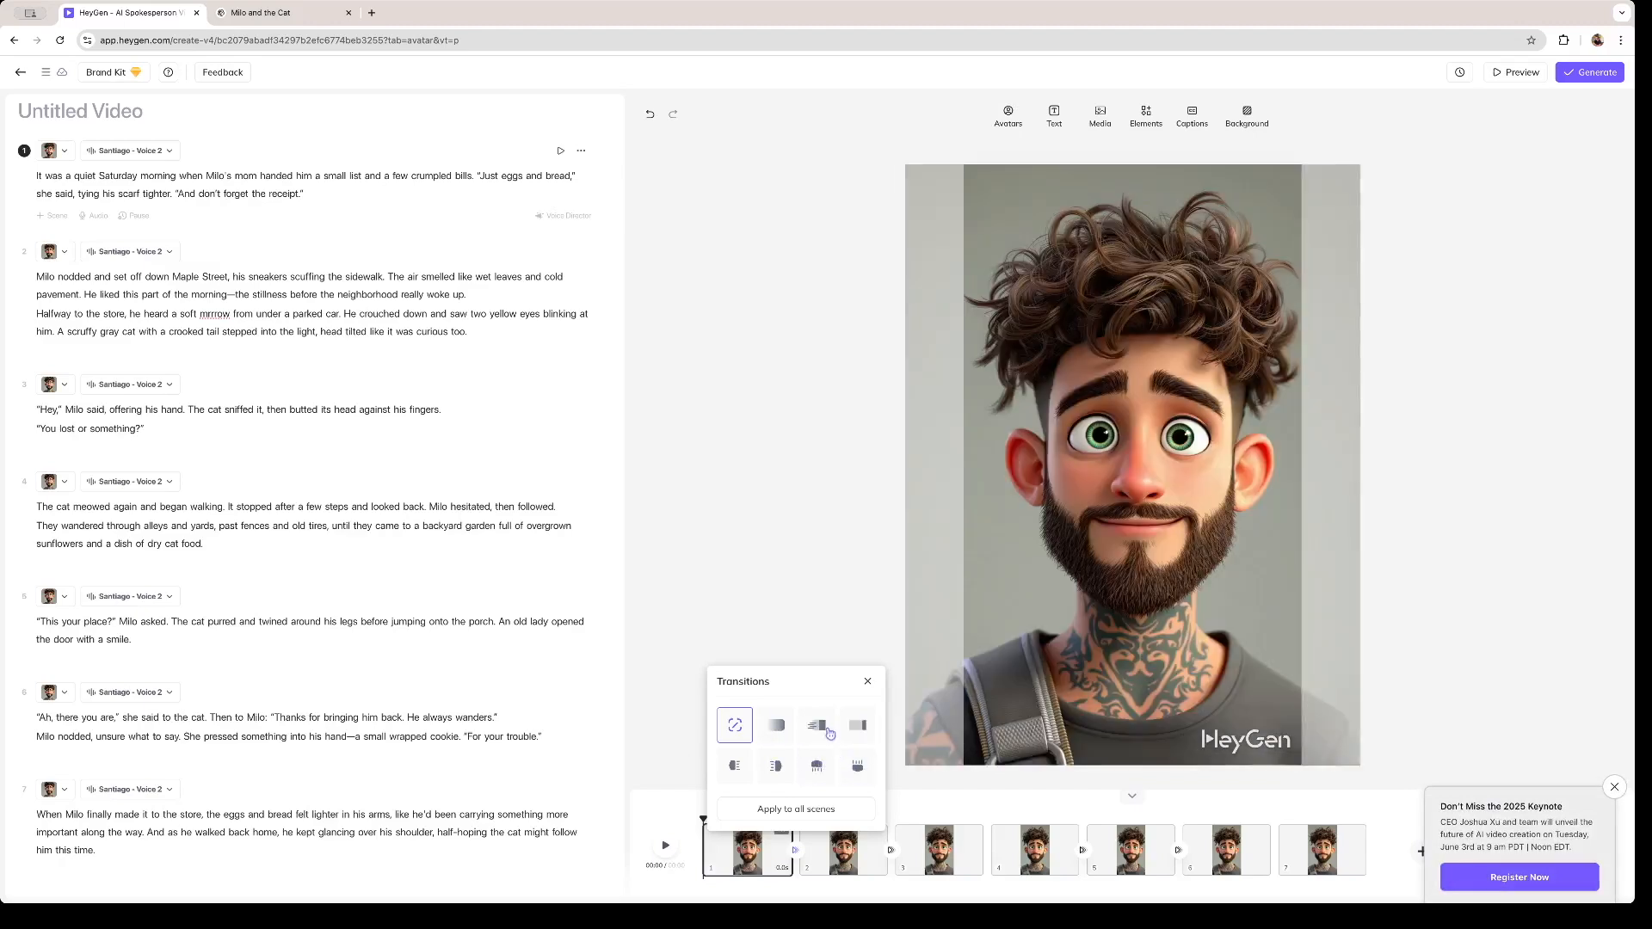
click(819, 728)
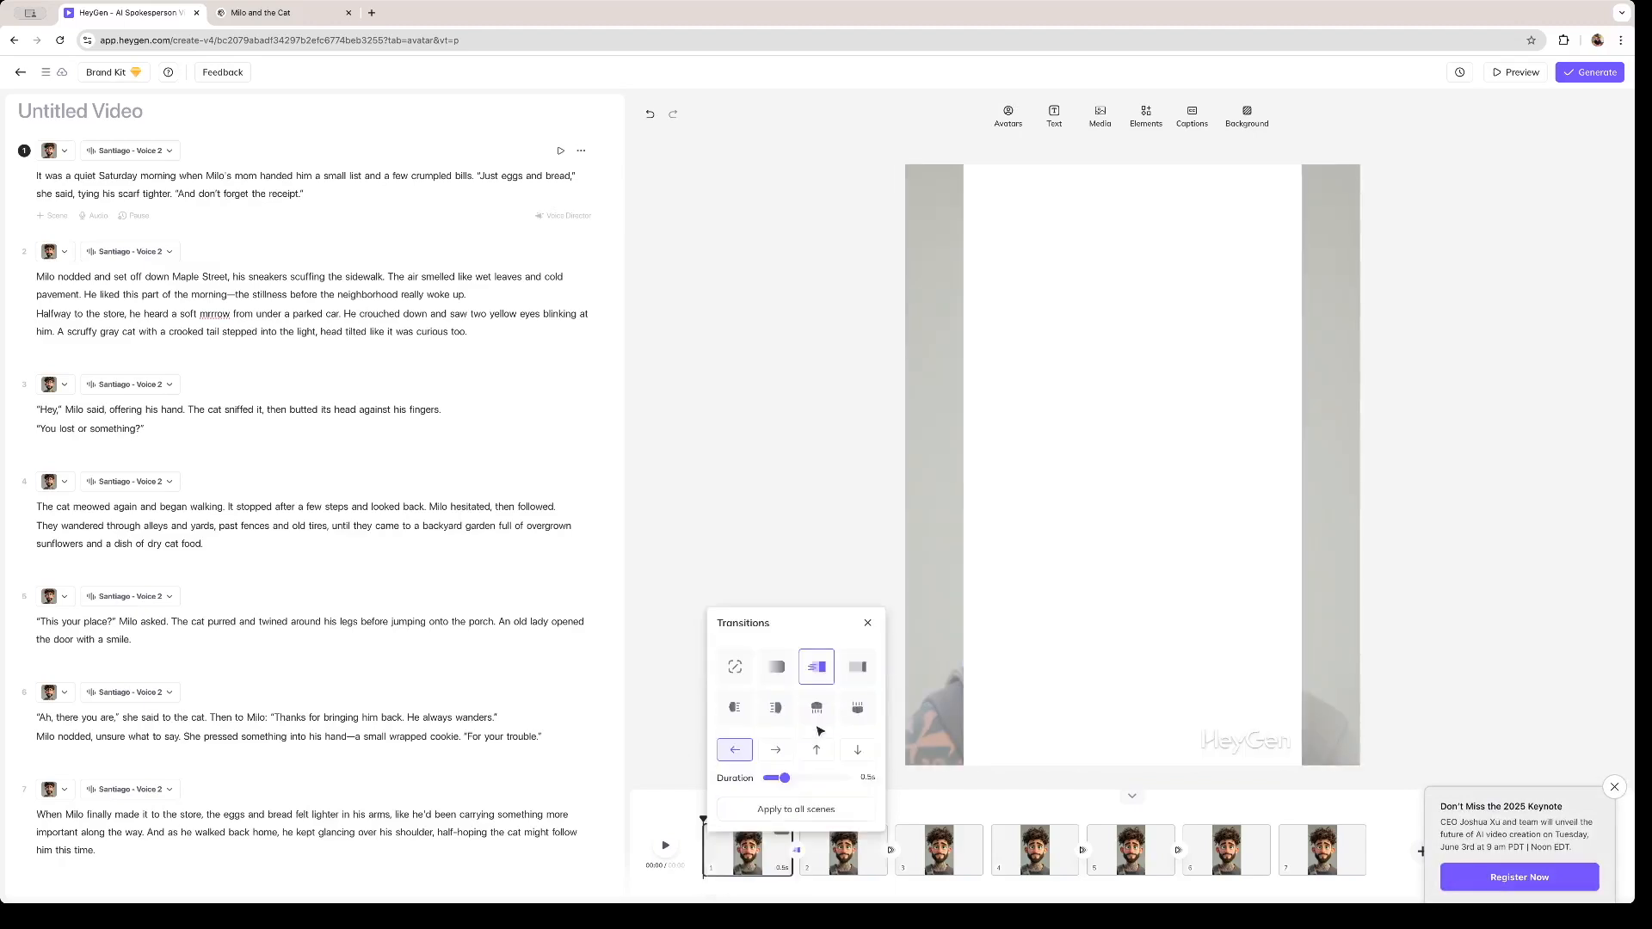
drag(784, 778, 775, 779)
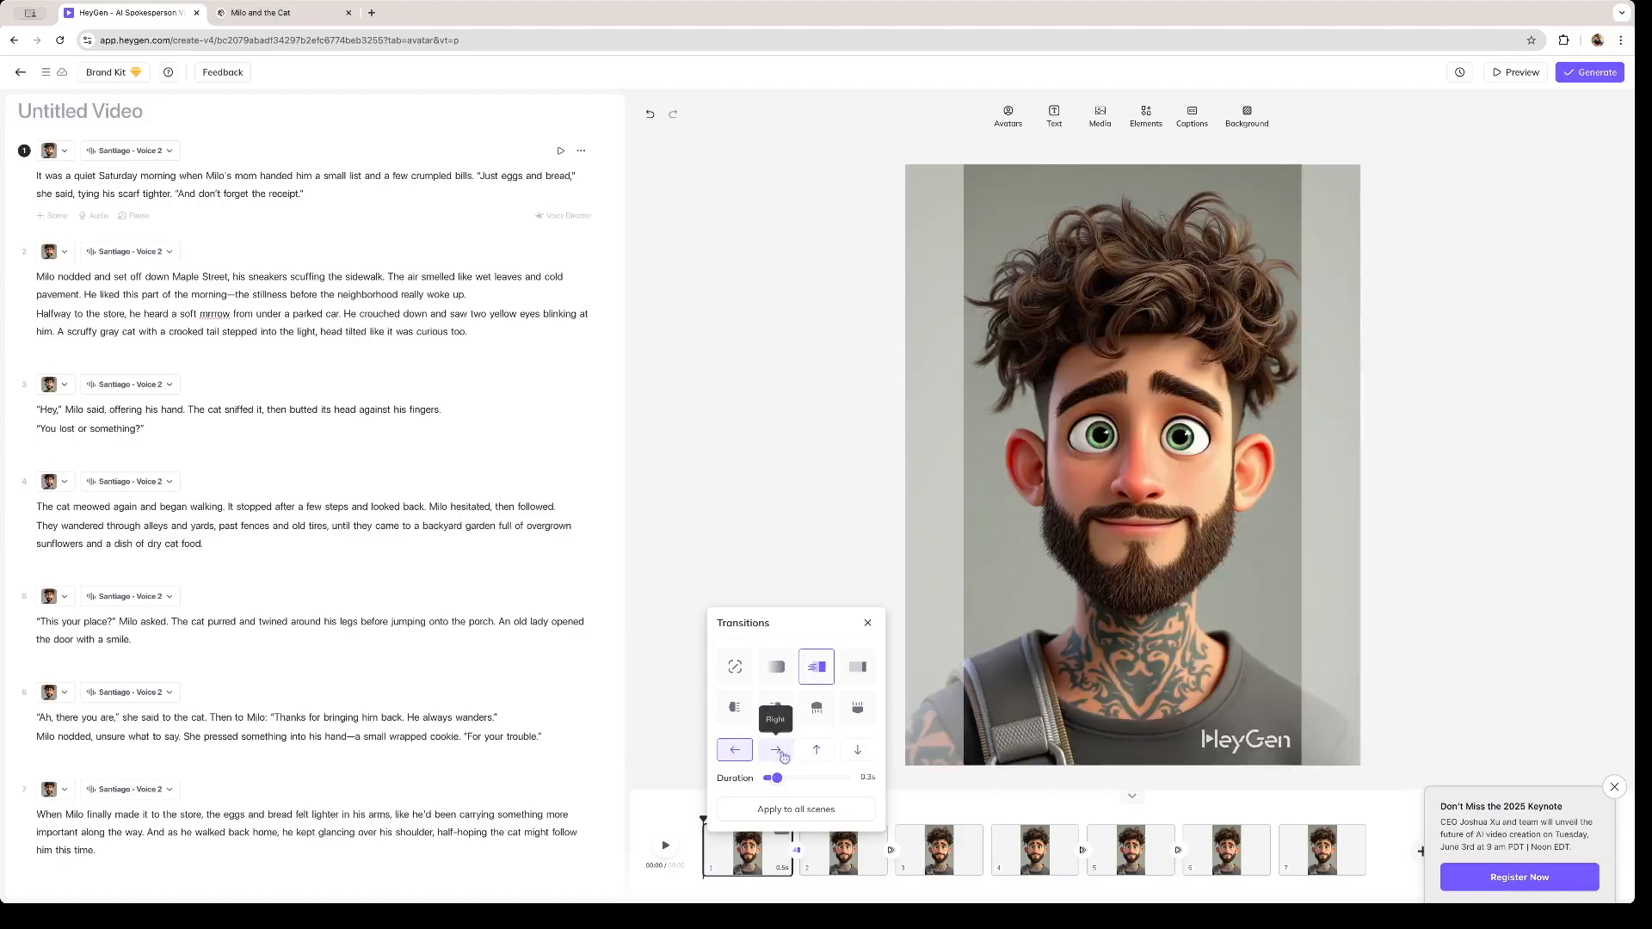
click(782, 754)
drag(777, 781, 777, 780)
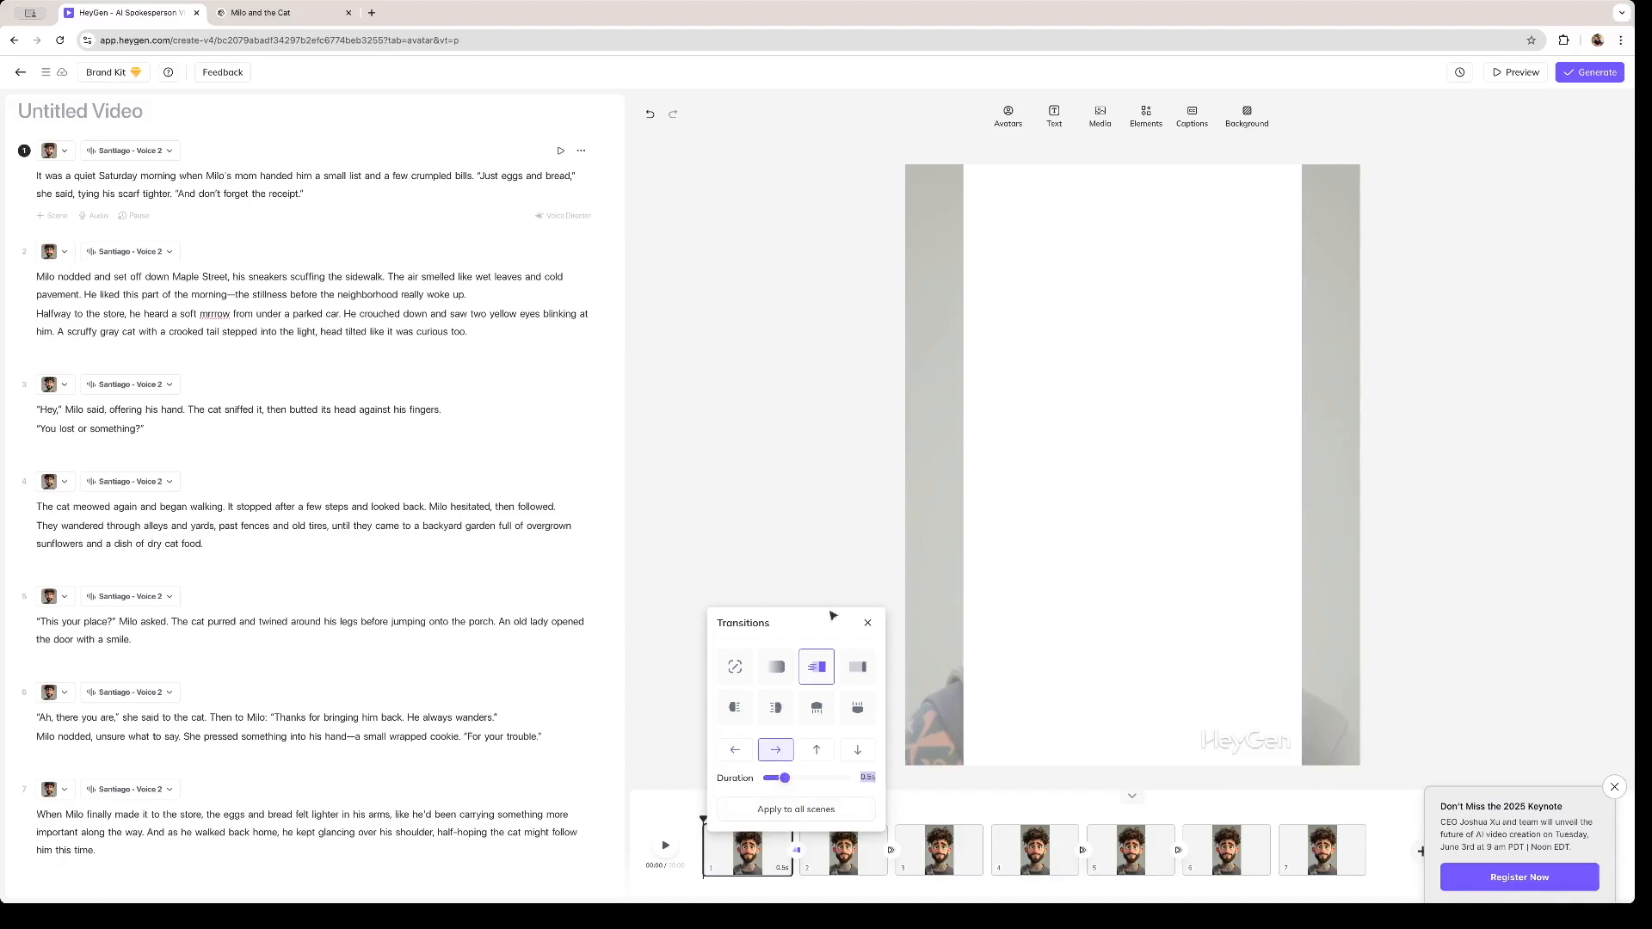
click(809, 811)
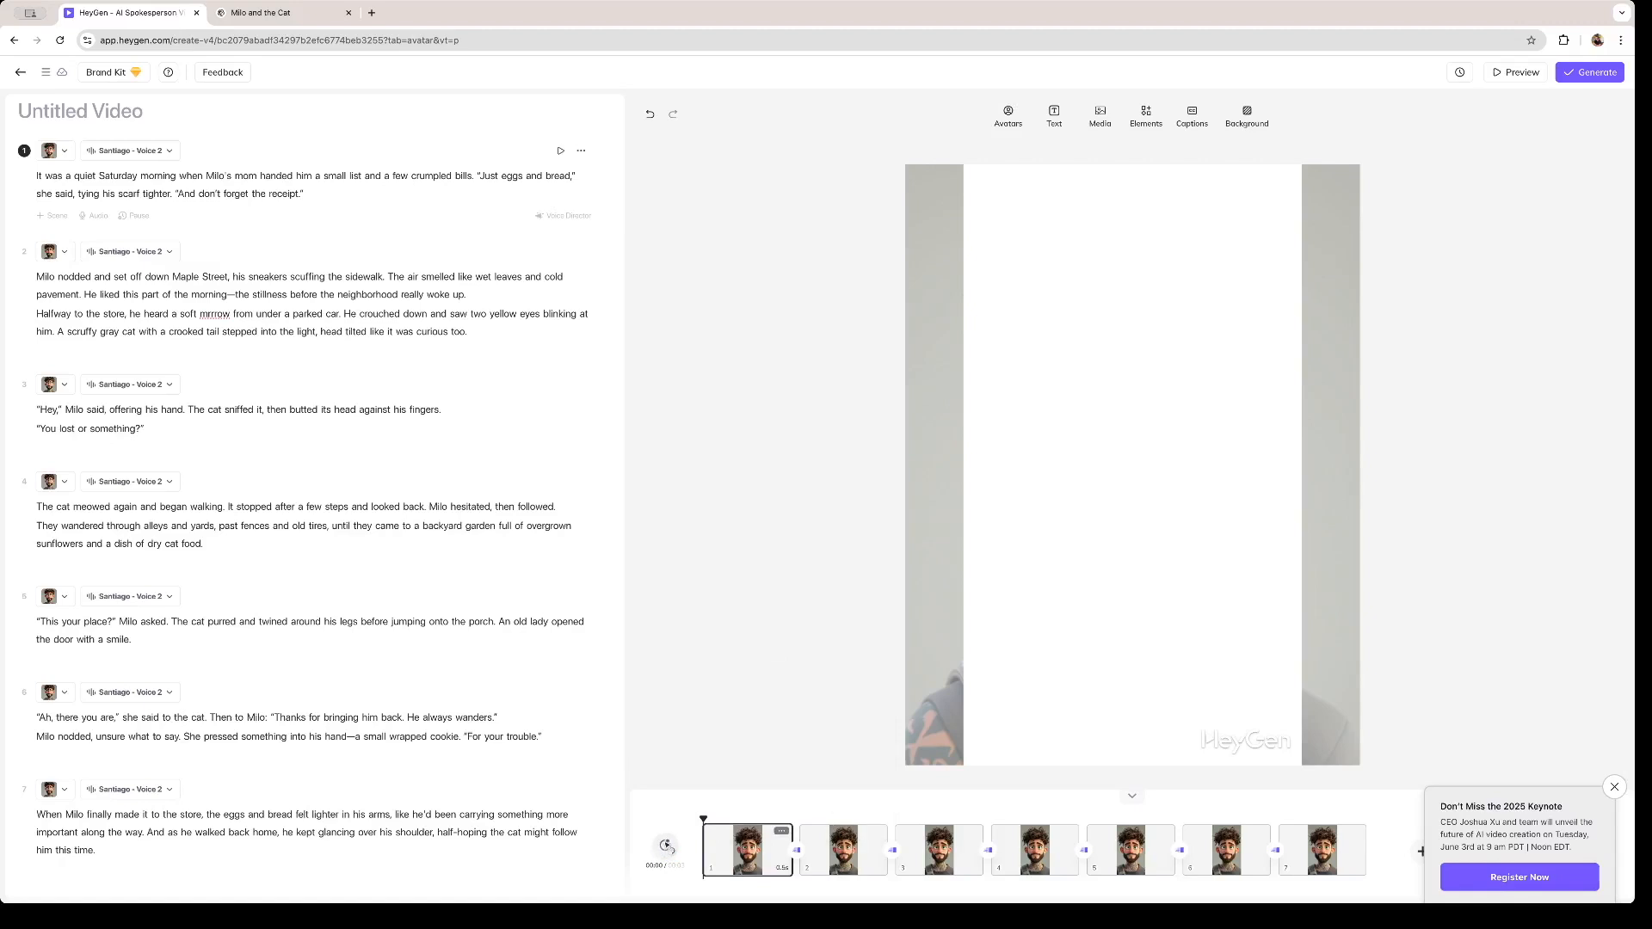
- Play the first scene's preview and inspect the second scene's voice options and the available avatars
click(666, 845)
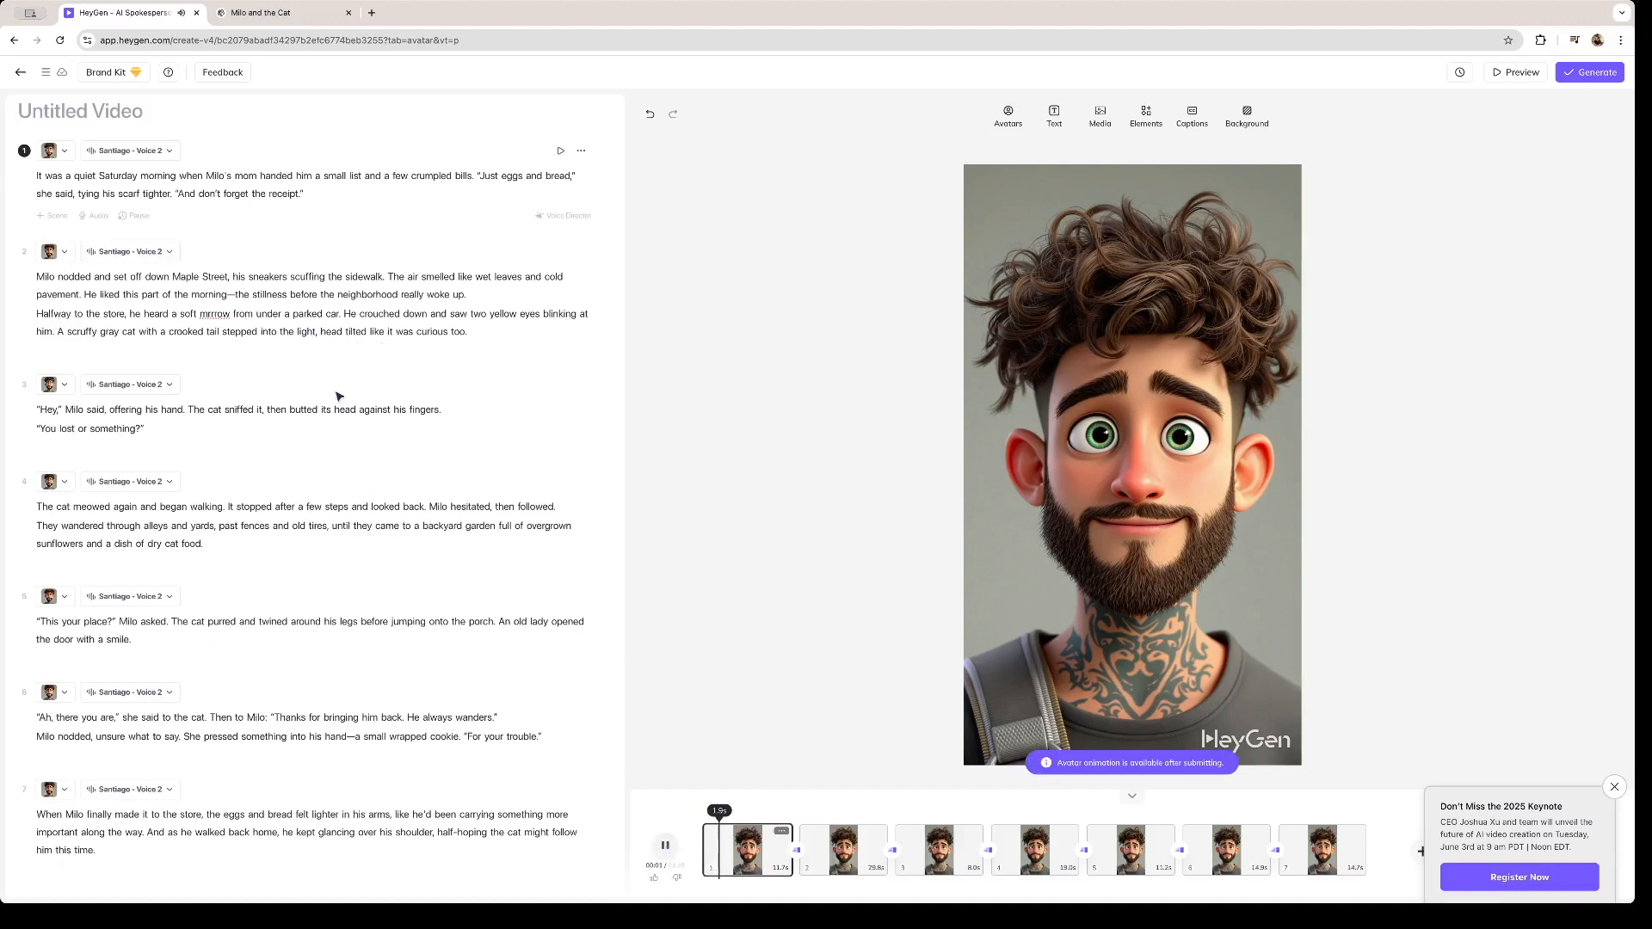
click(170, 253)
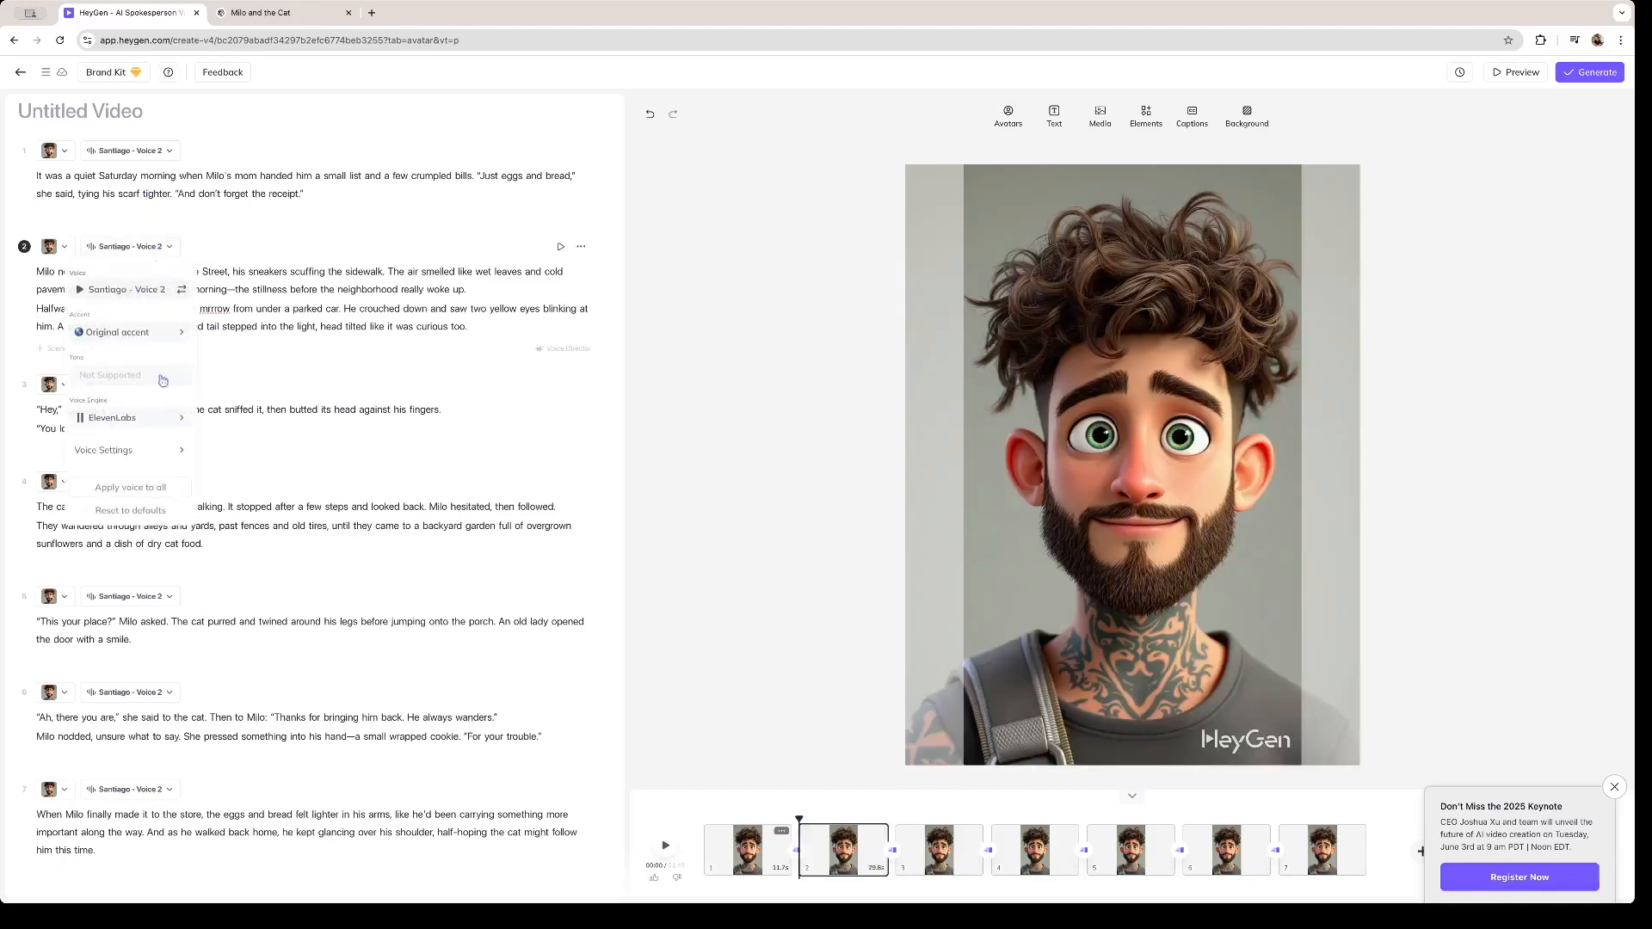
click(137, 252)
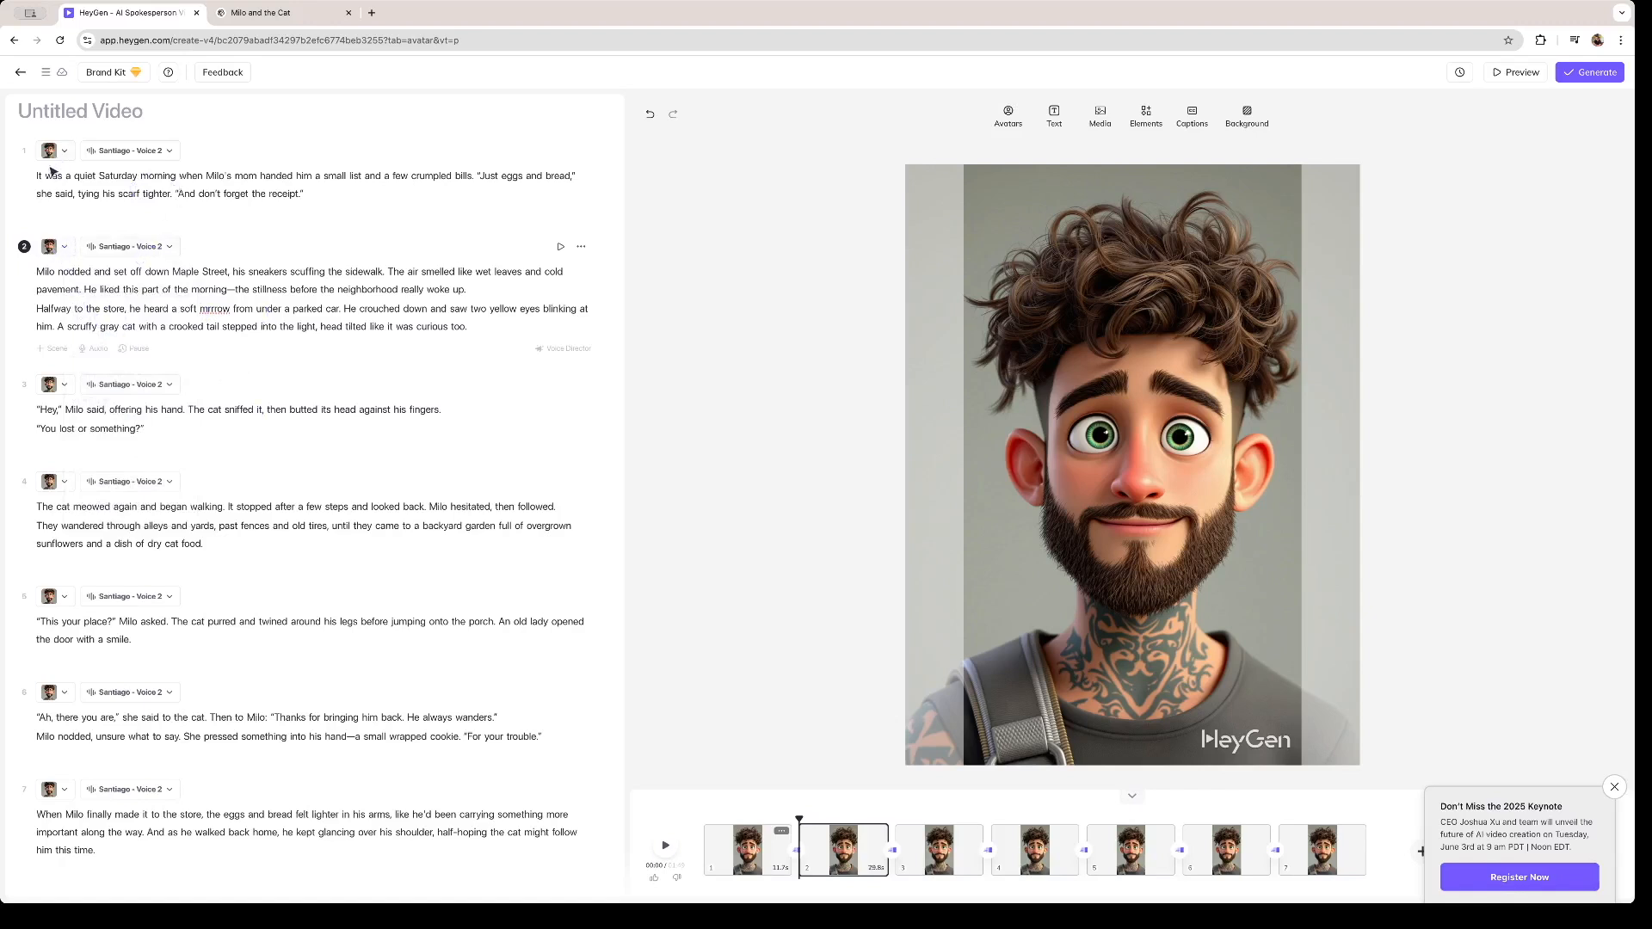
click(65, 246)
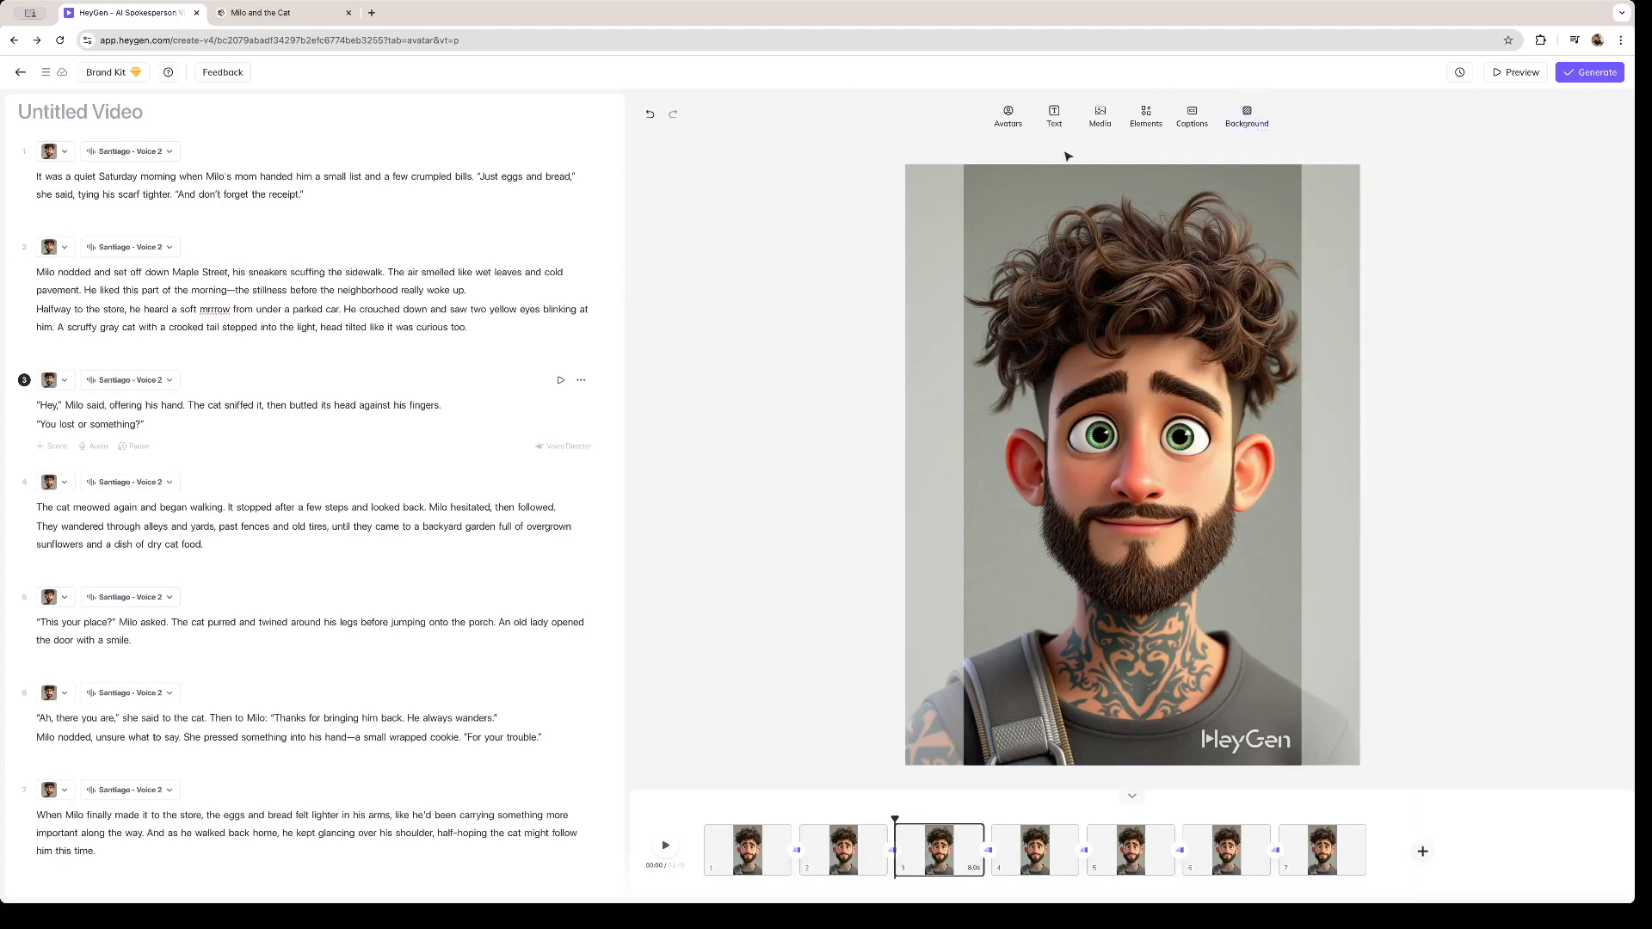
click(1007, 116)
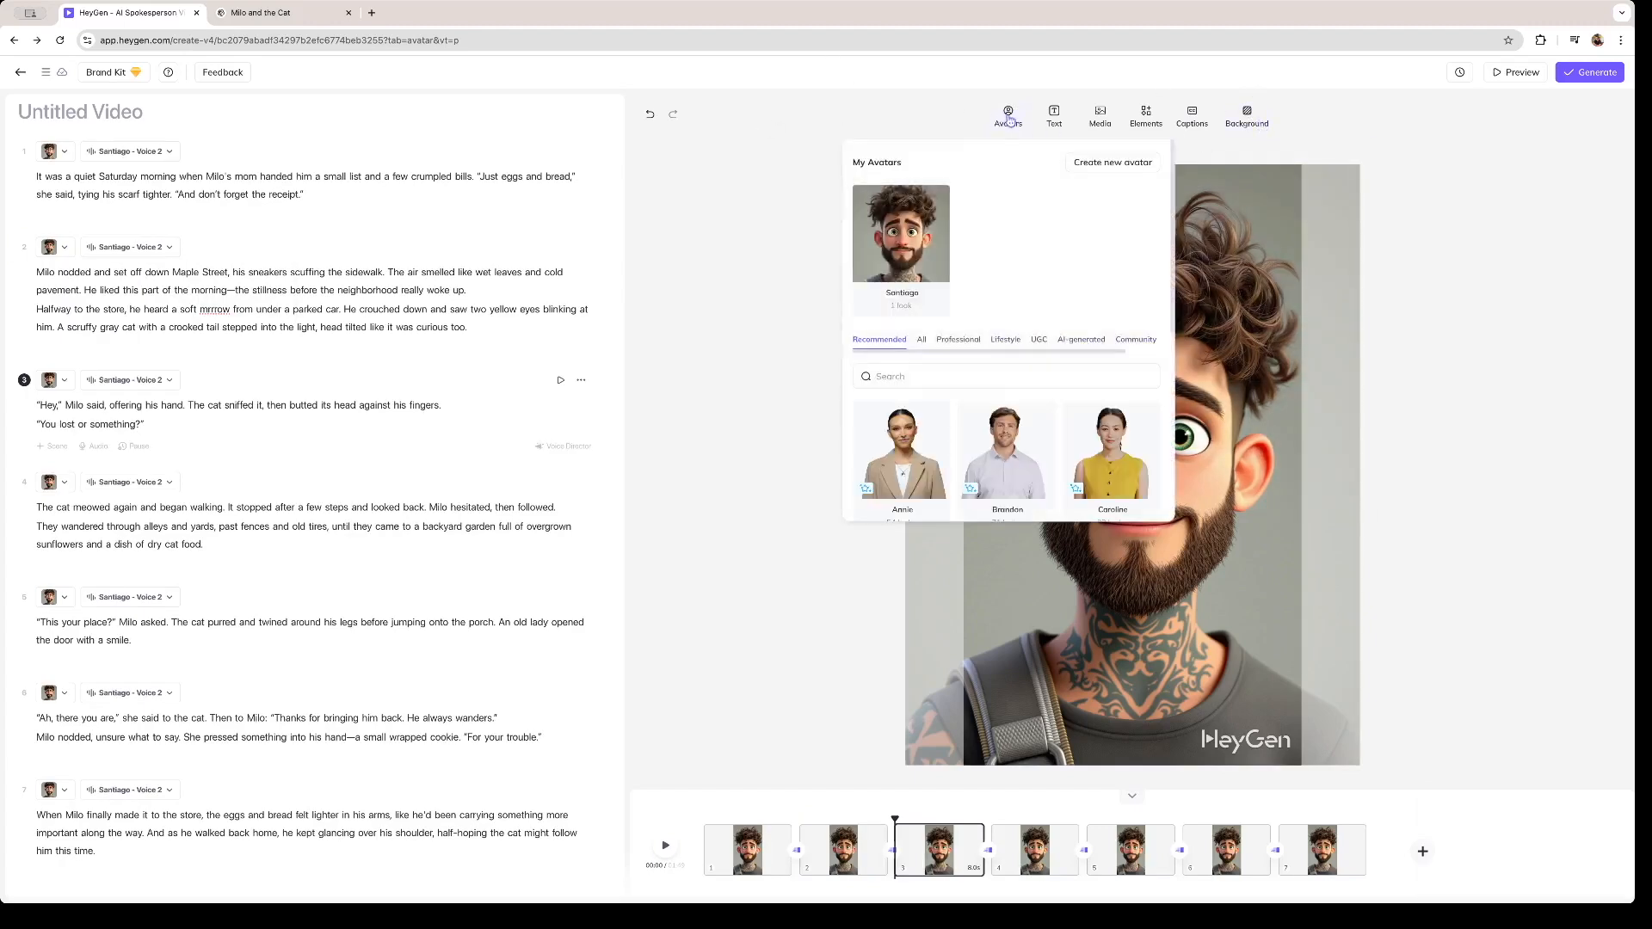
- Add a title reading "Intro" to the third scene and position it near the upper edge of the frame
click(1054, 116)
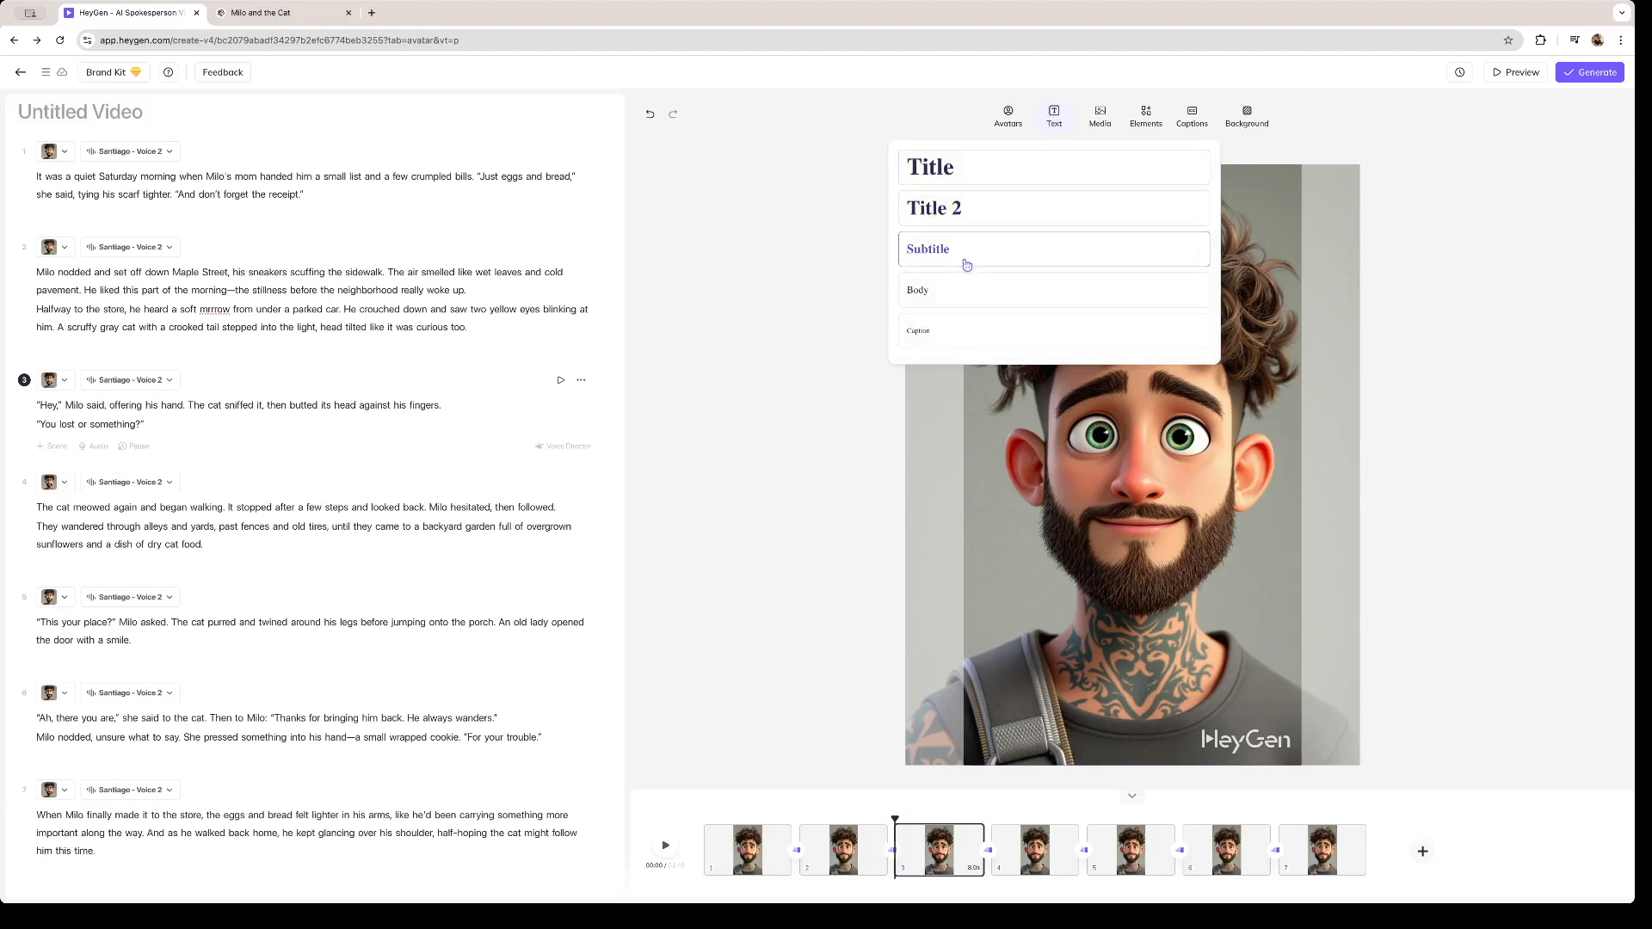
click(933, 166)
text(Intro)
drag(1118, 469, 1066, 222)
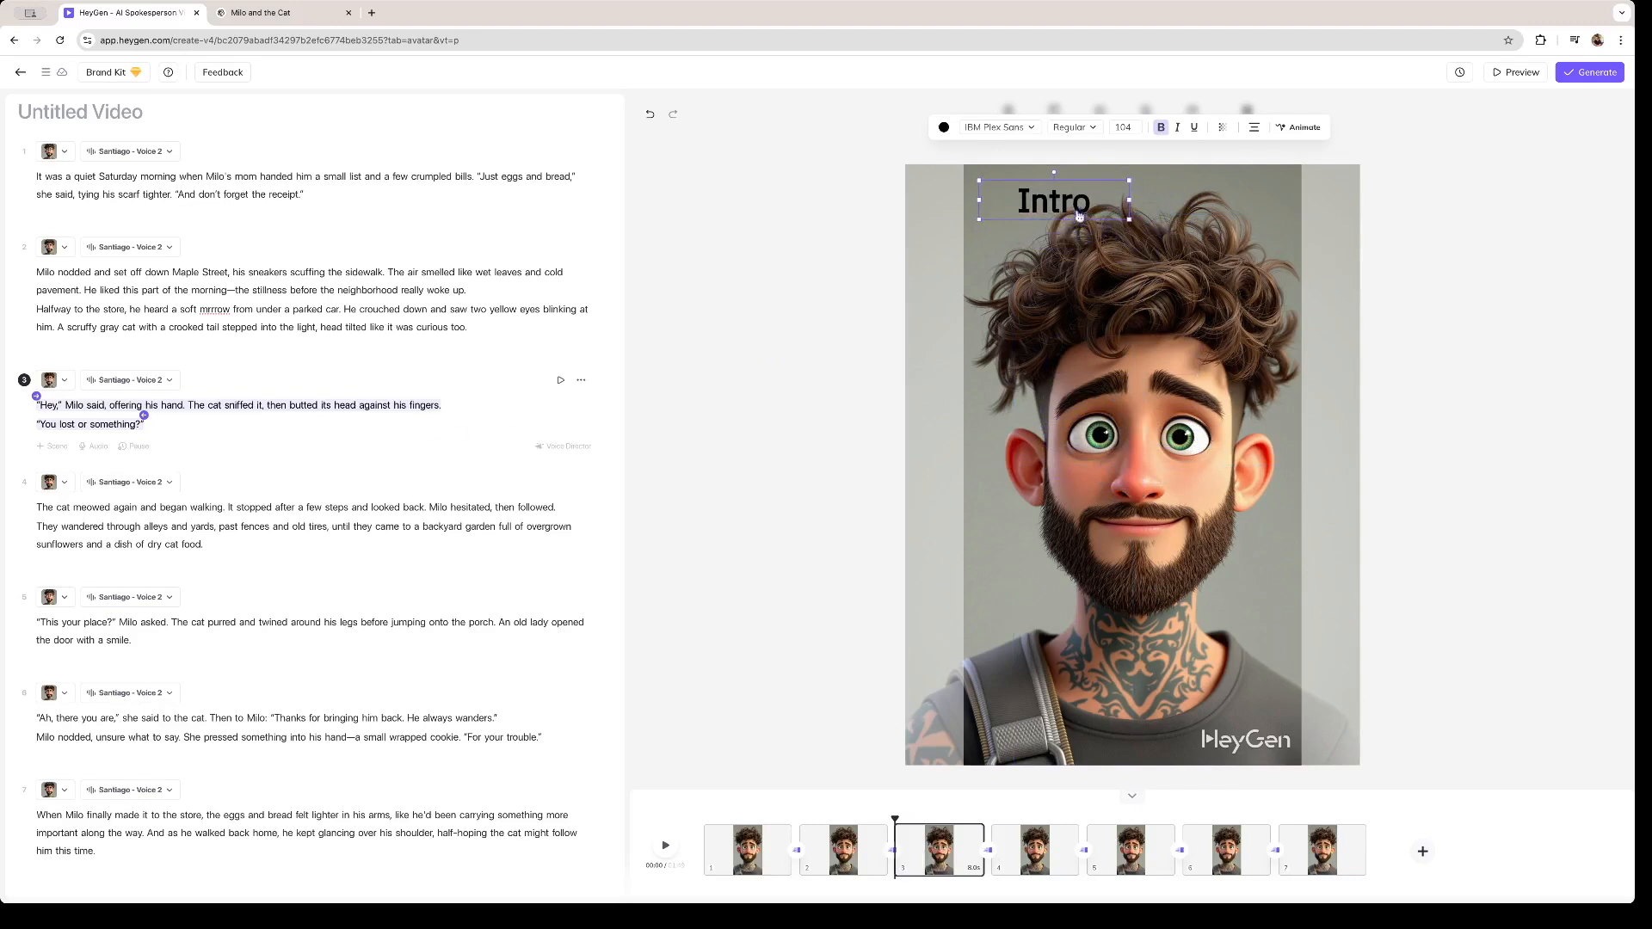
- Remove the "Intro" title from the third scene and place it in the first scene beside the avatar's beard
double_click(1063, 202)
key(BackSpace)
click(334, 190)
drag(894, 817, 704, 812)
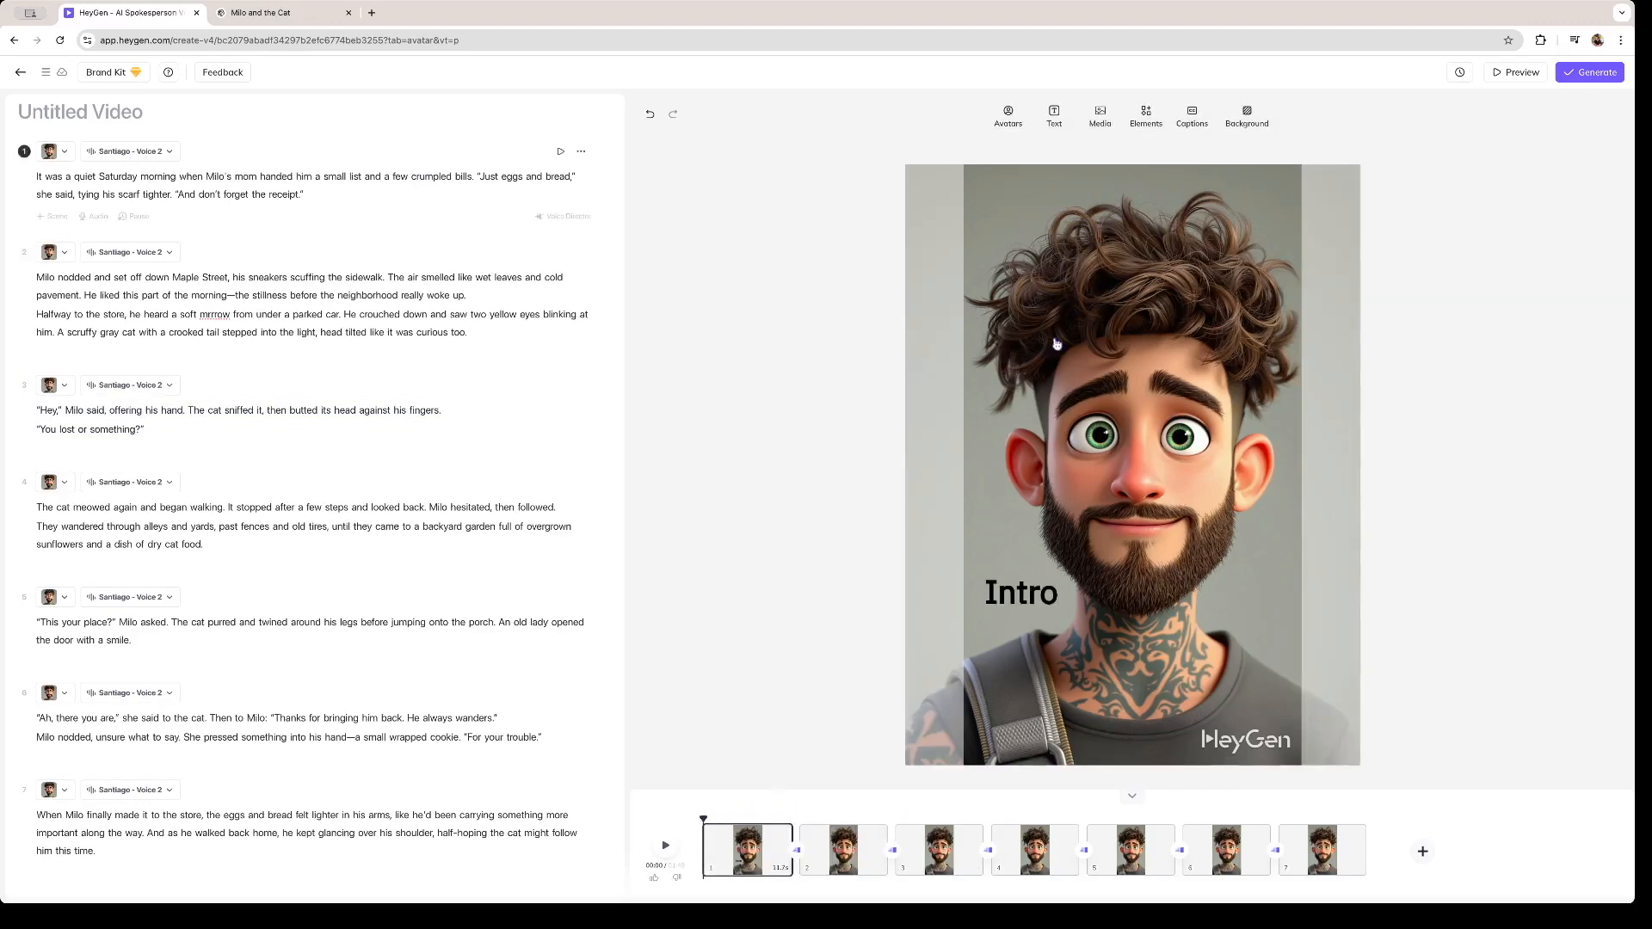
- Browse the available shape elements and the background colours without applying any
click(1144, 123)
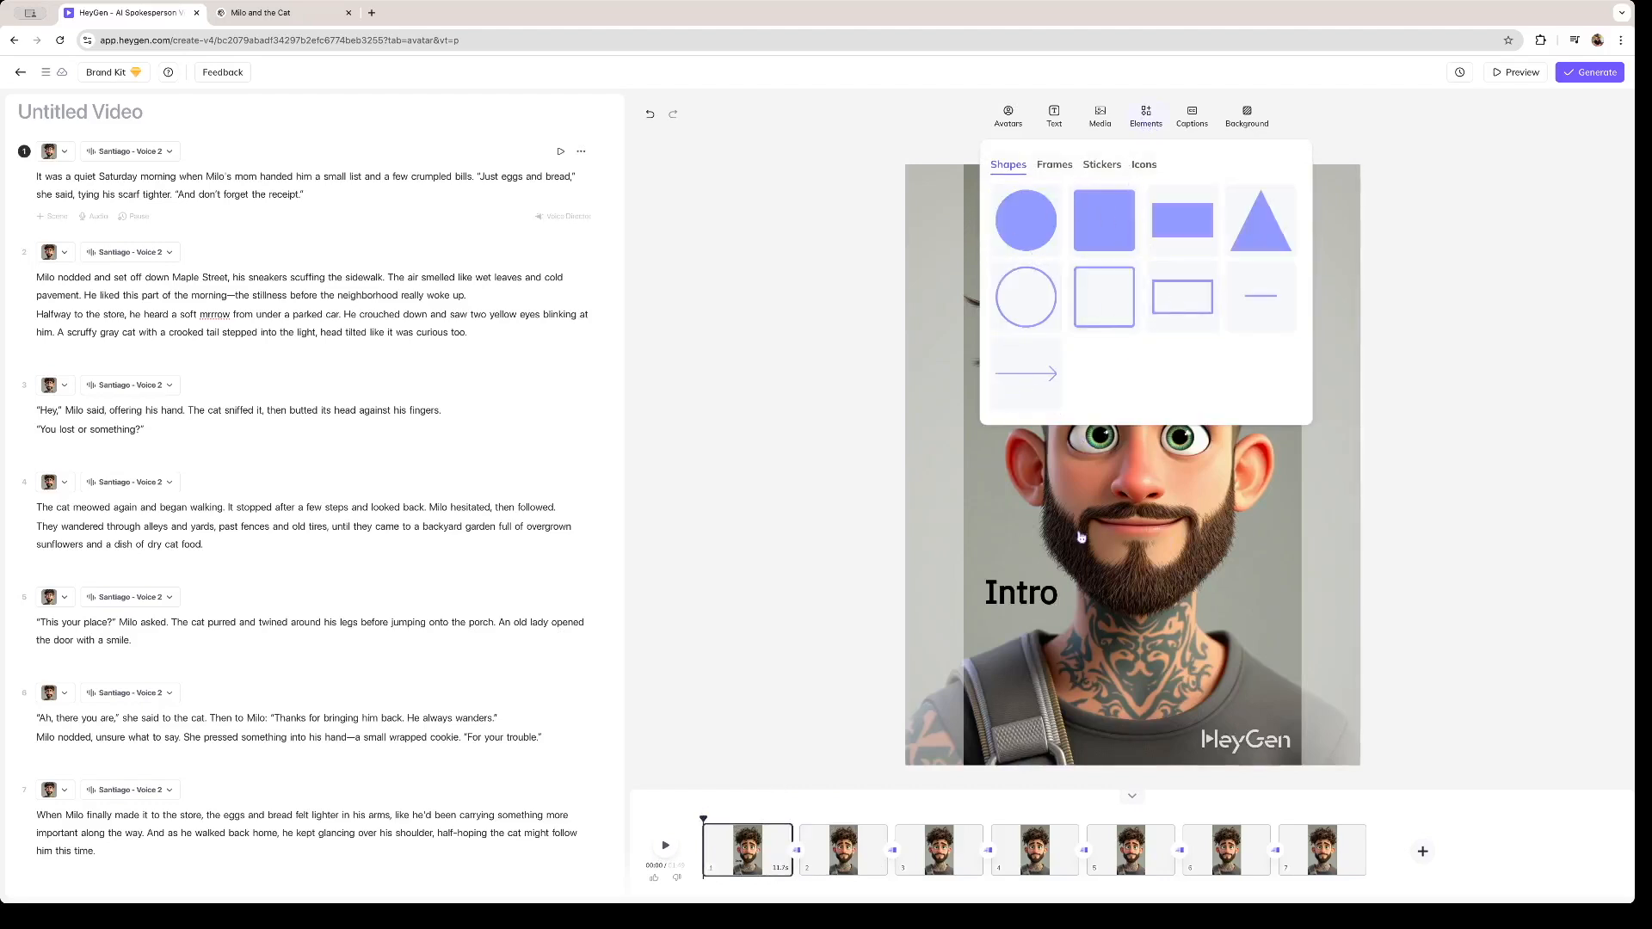
click(1197, 497)
click(1400, 185)
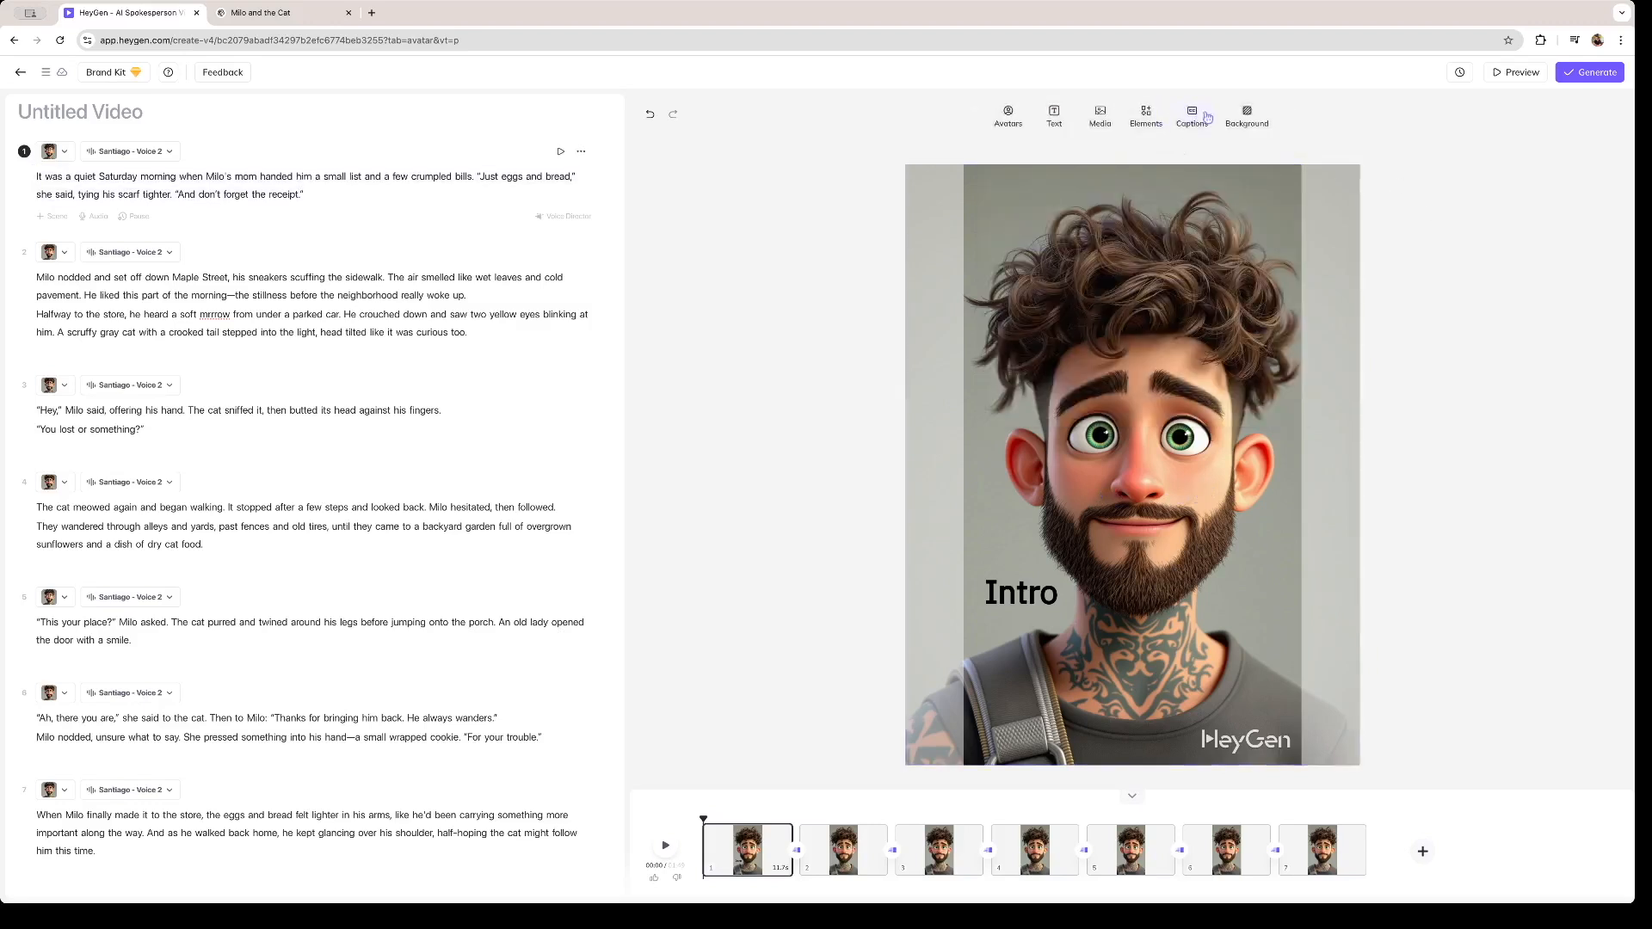
click(1243, 118)
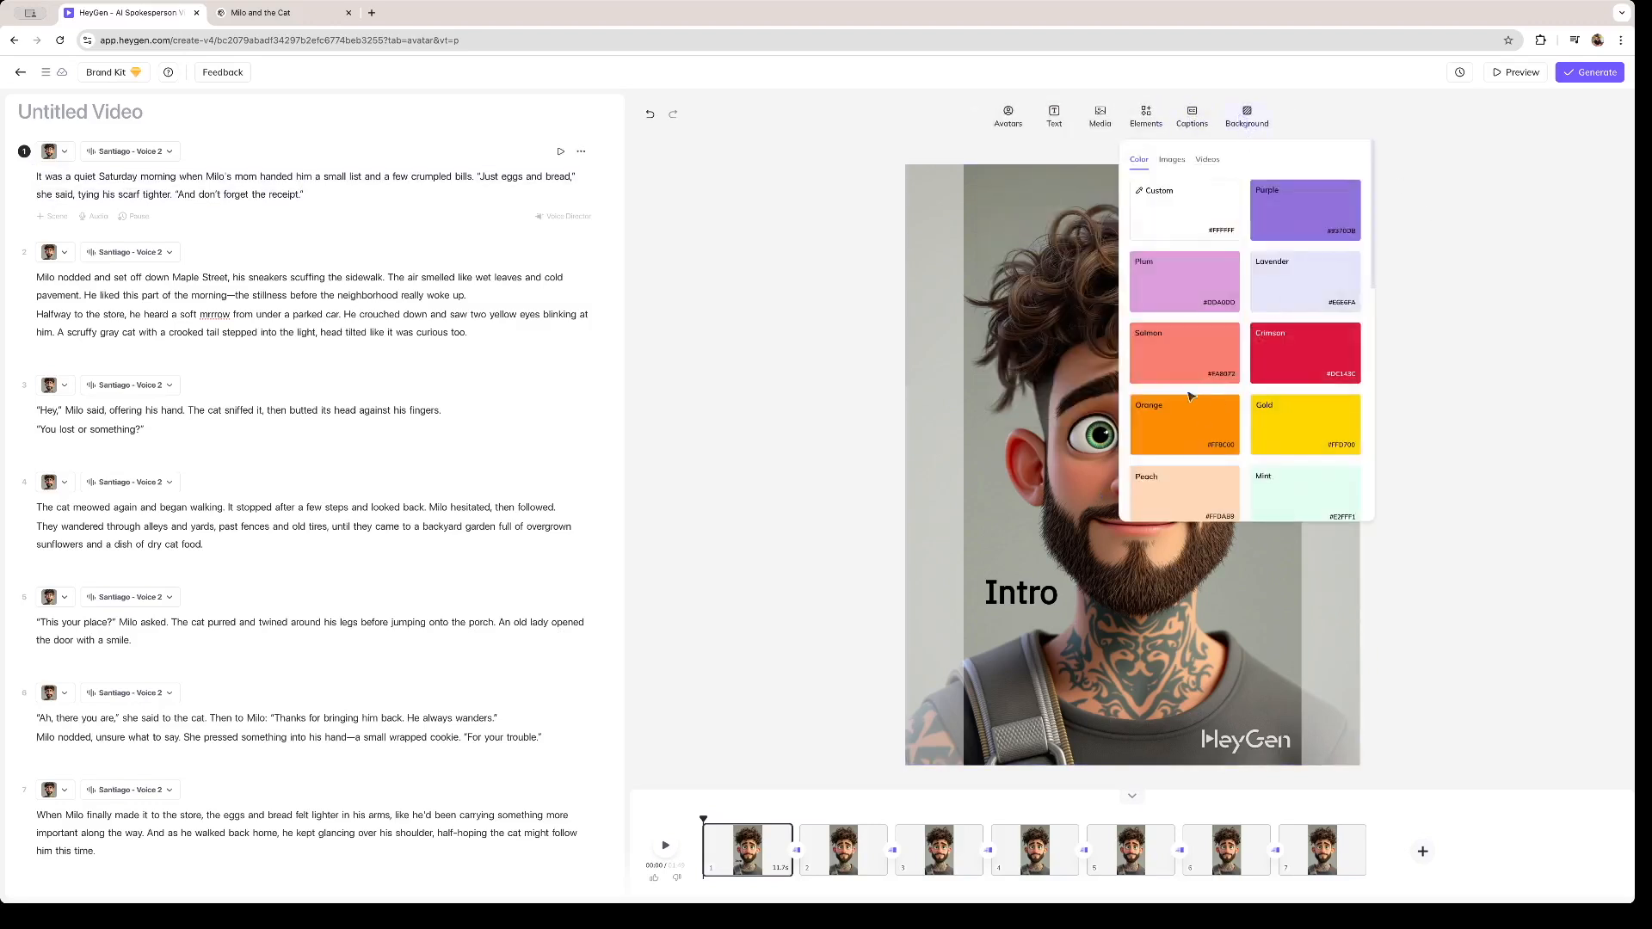
scroll(1307, 397, down, 5)
scroll(1273, 401, up, 5)
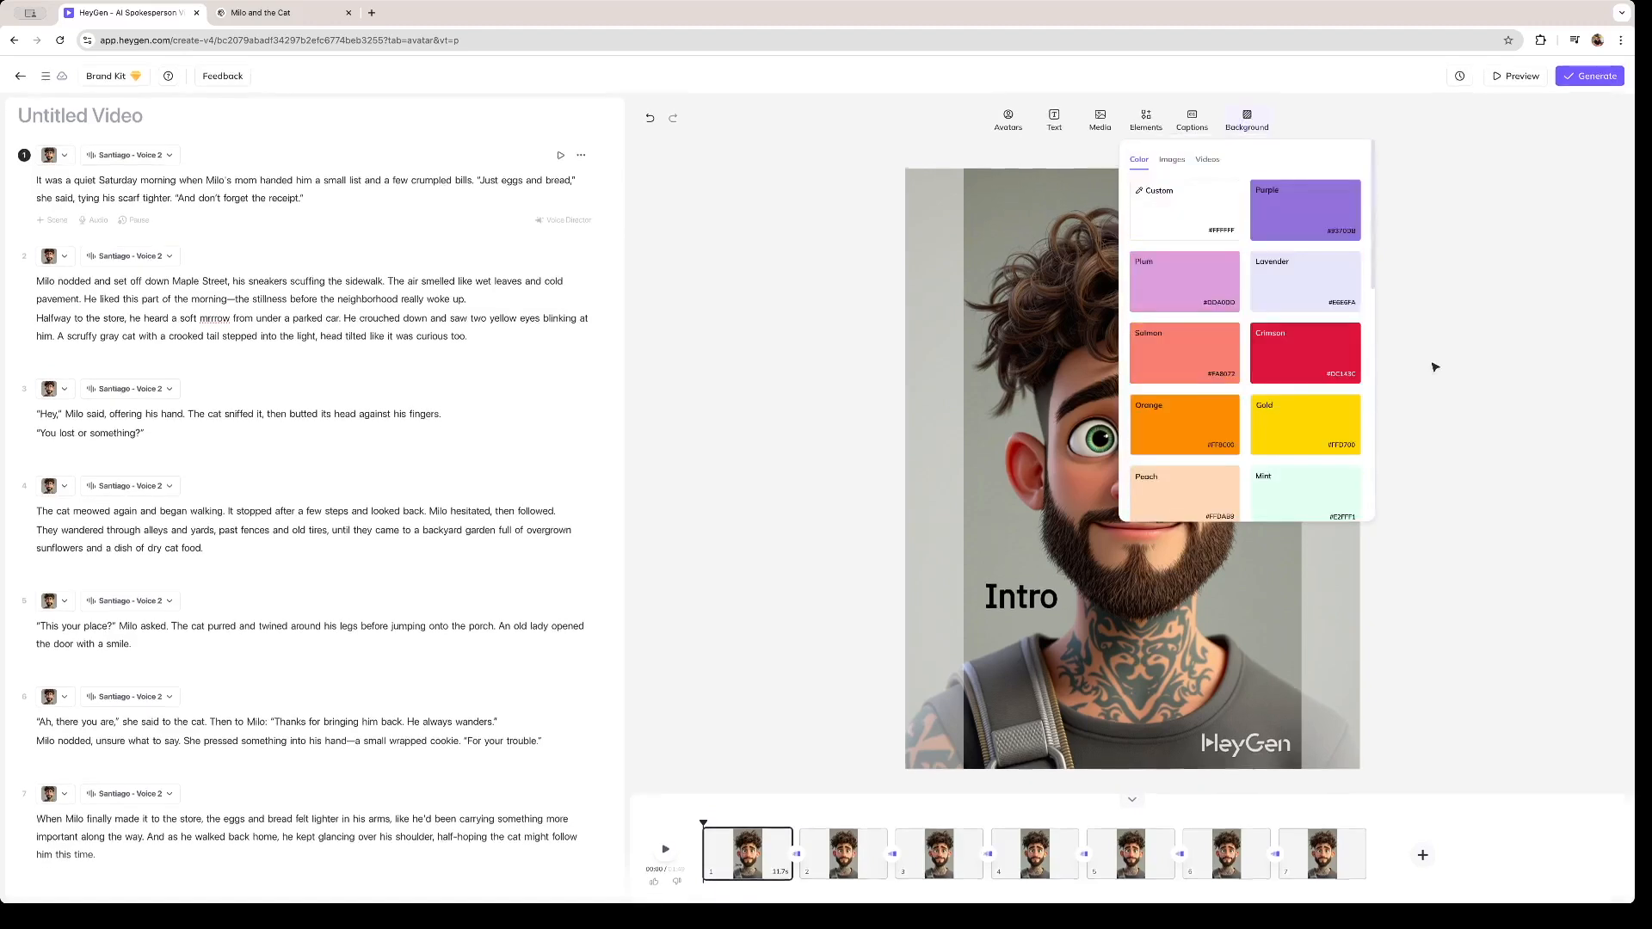
click(1434, 366)
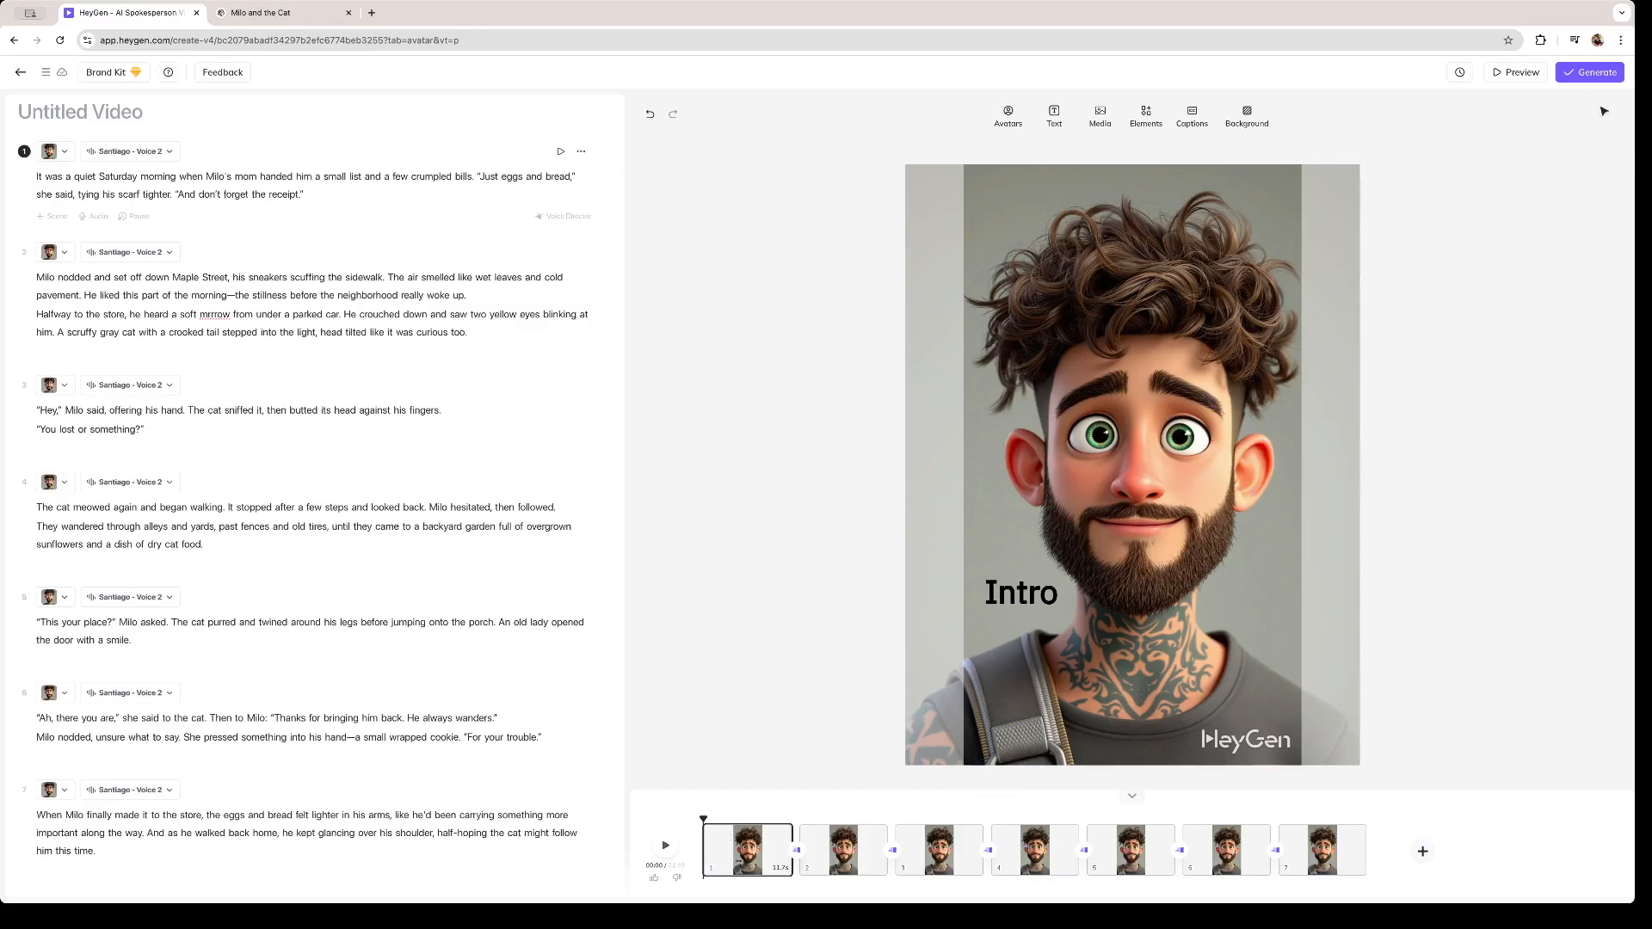
- Submit the video for generation under the title "Boy meets Cat"
click(1602, 76)
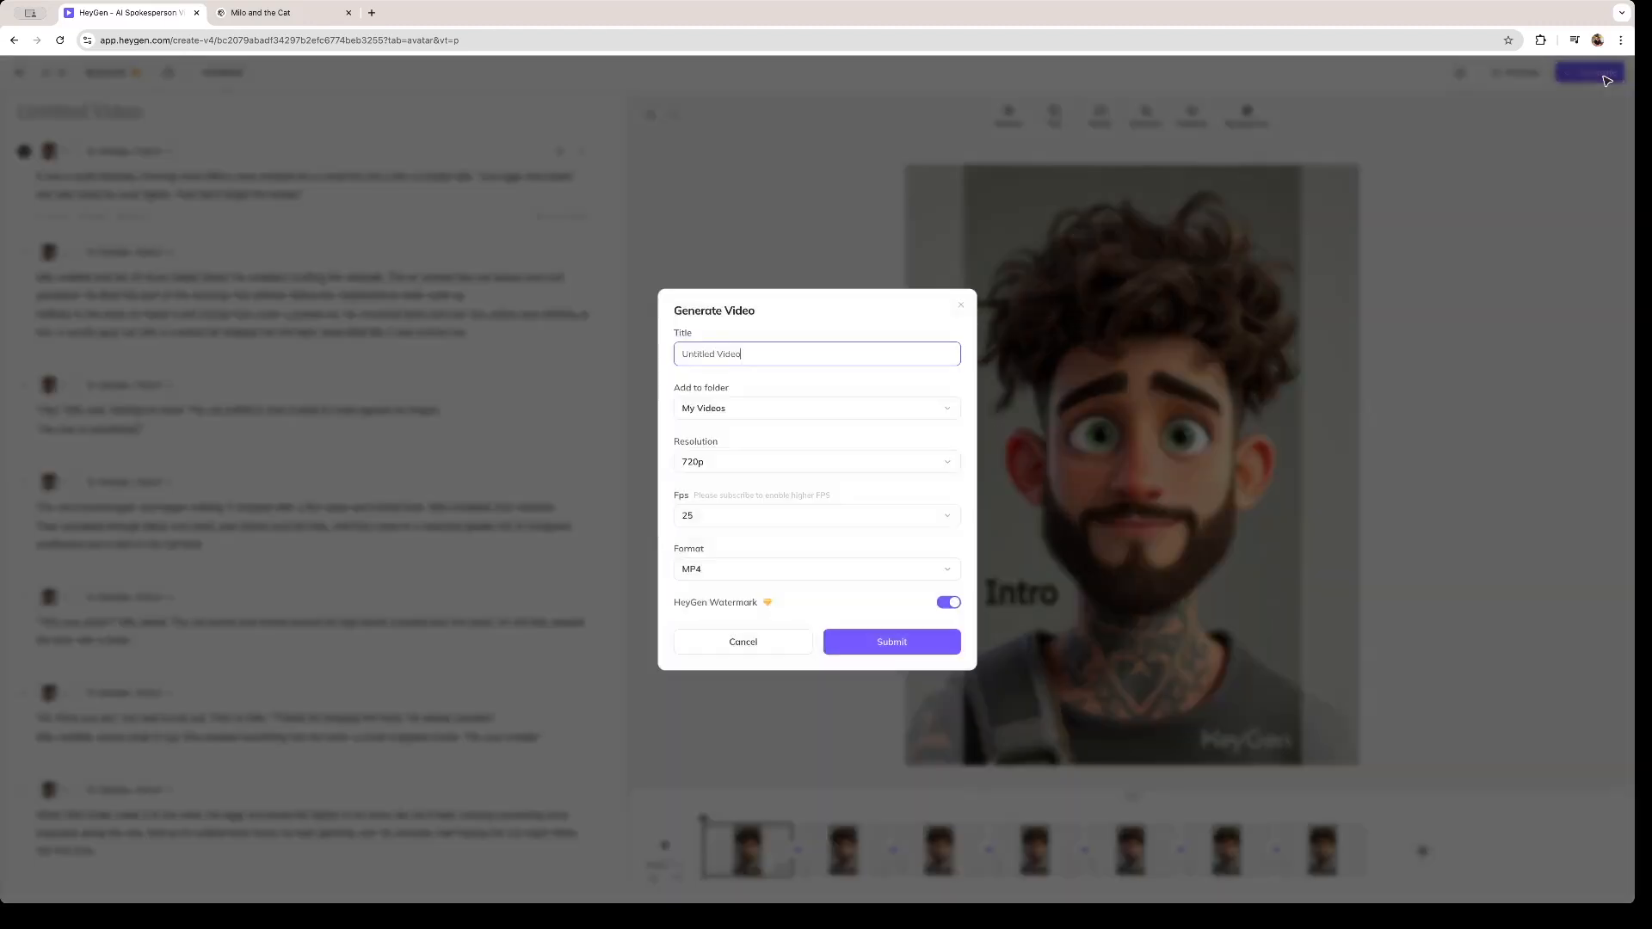
key(super+a)
text(Bo)
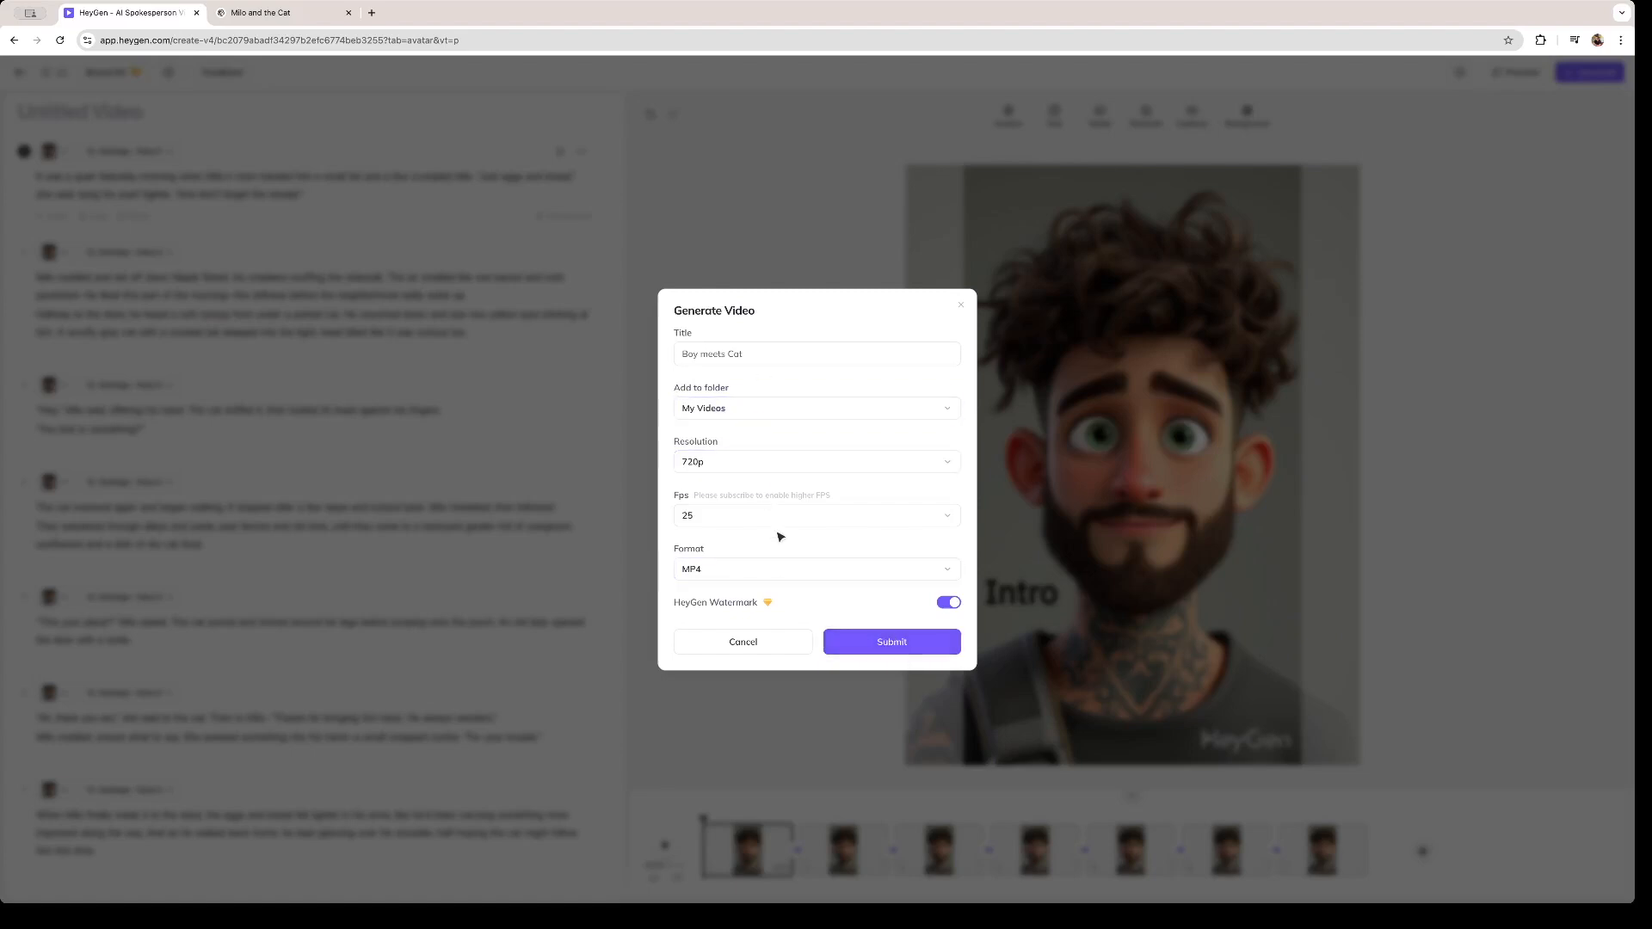
click(861, 648)
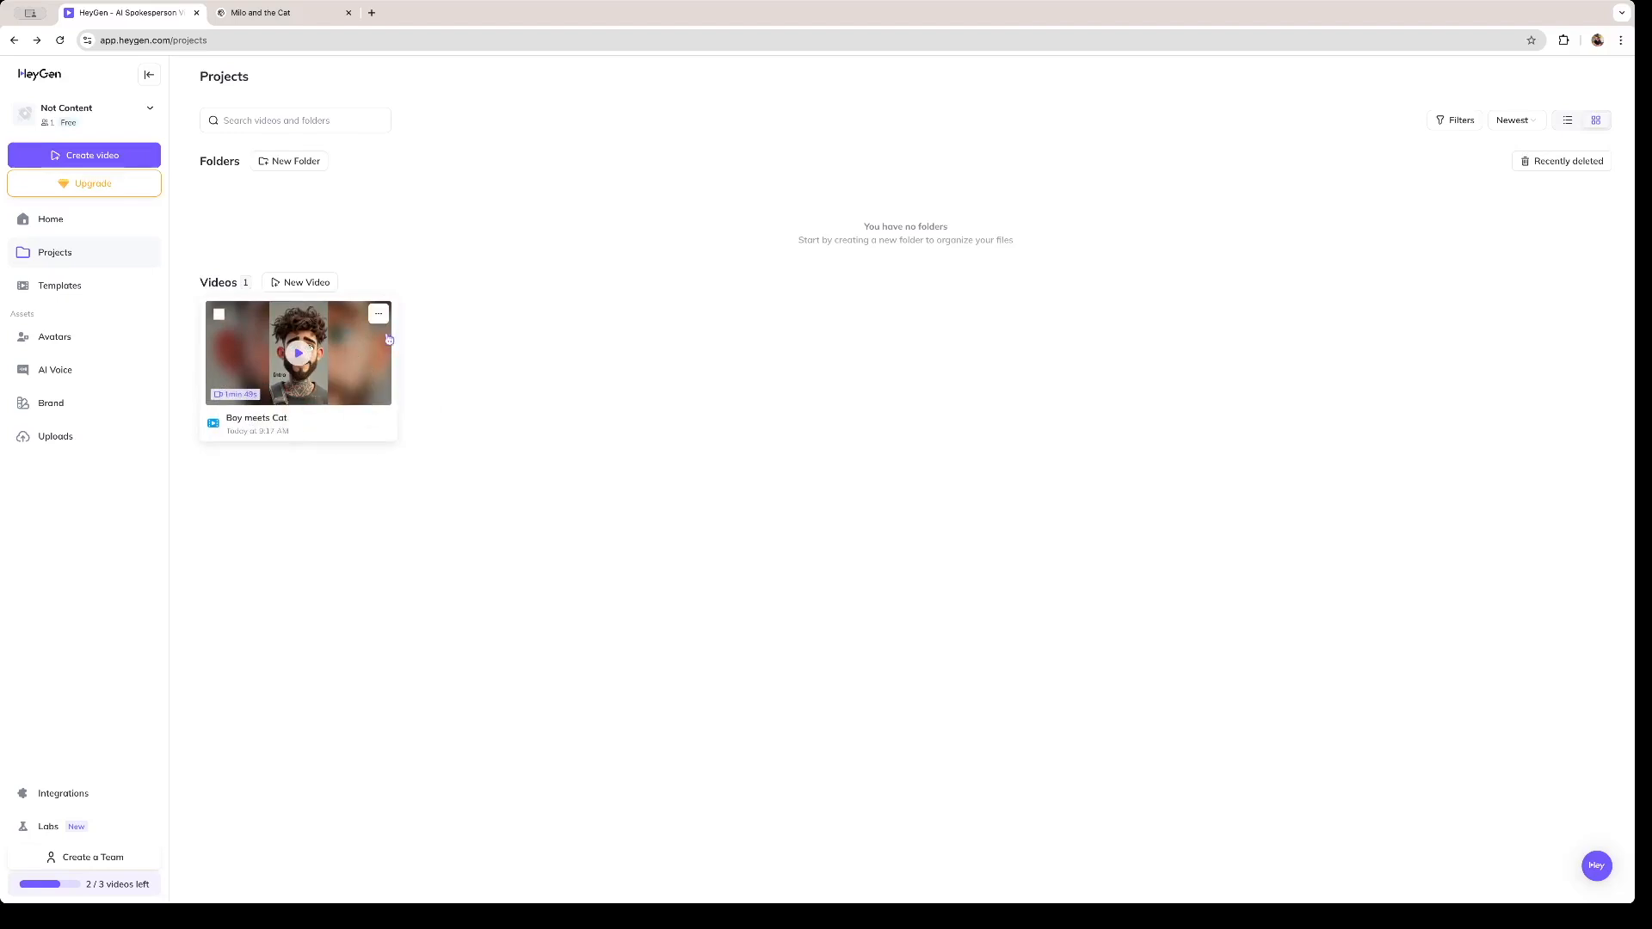
- Download the finished "Boy meets Cat" video and save it to the Desktop under the same name
click(381, 318)
click(320, 345)
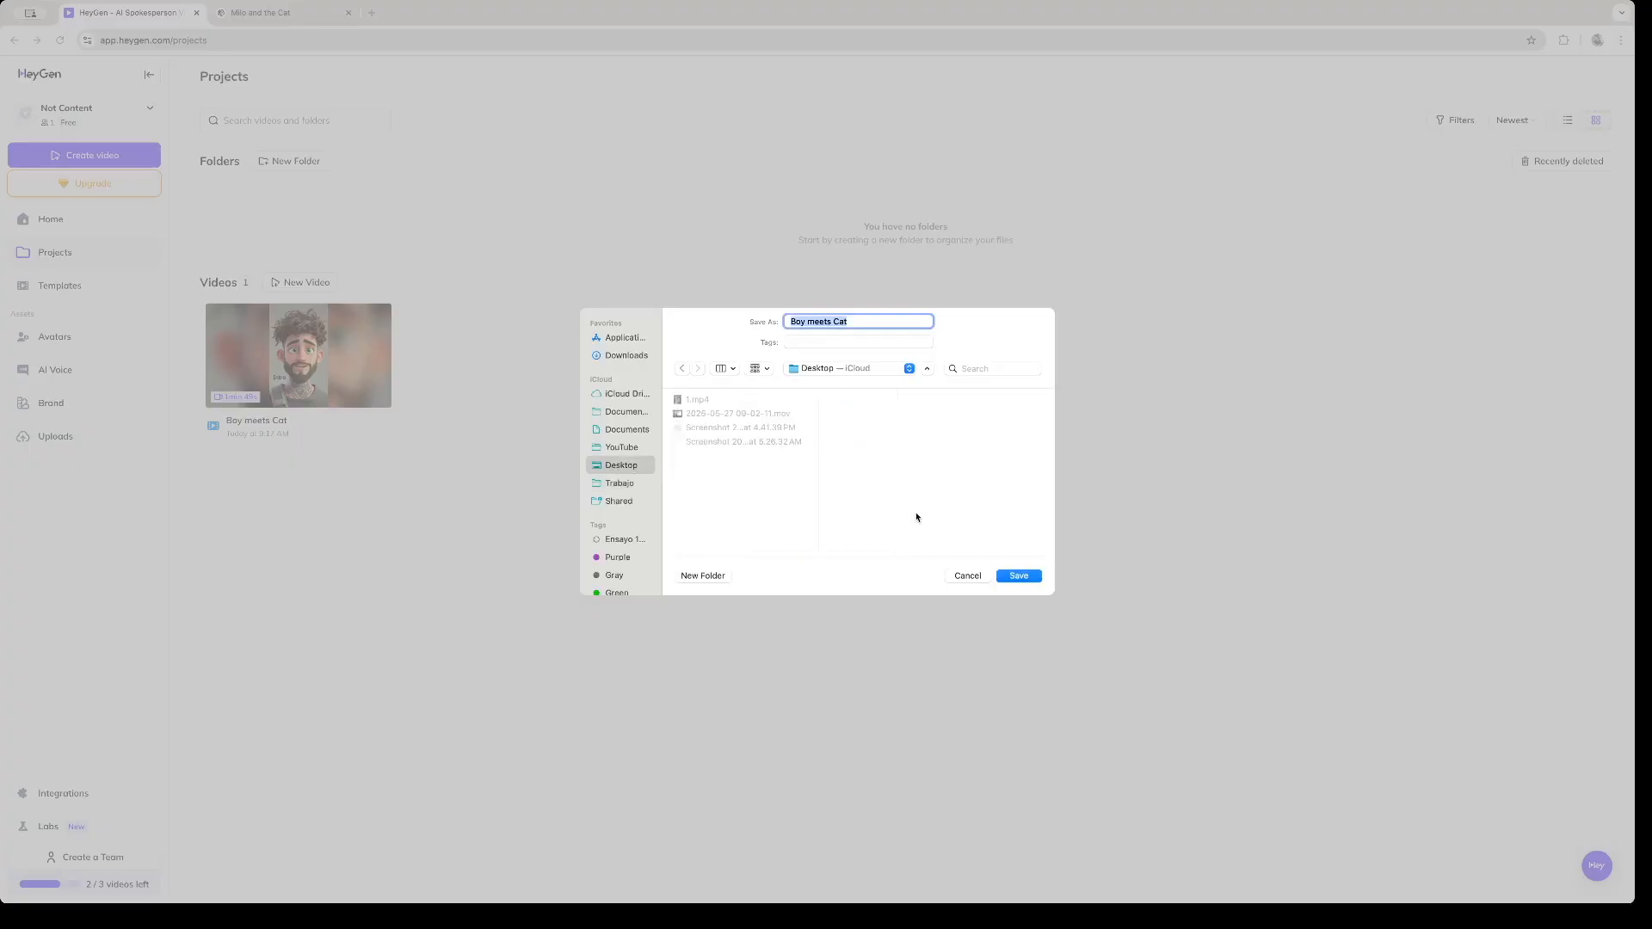
click(1019, 575)
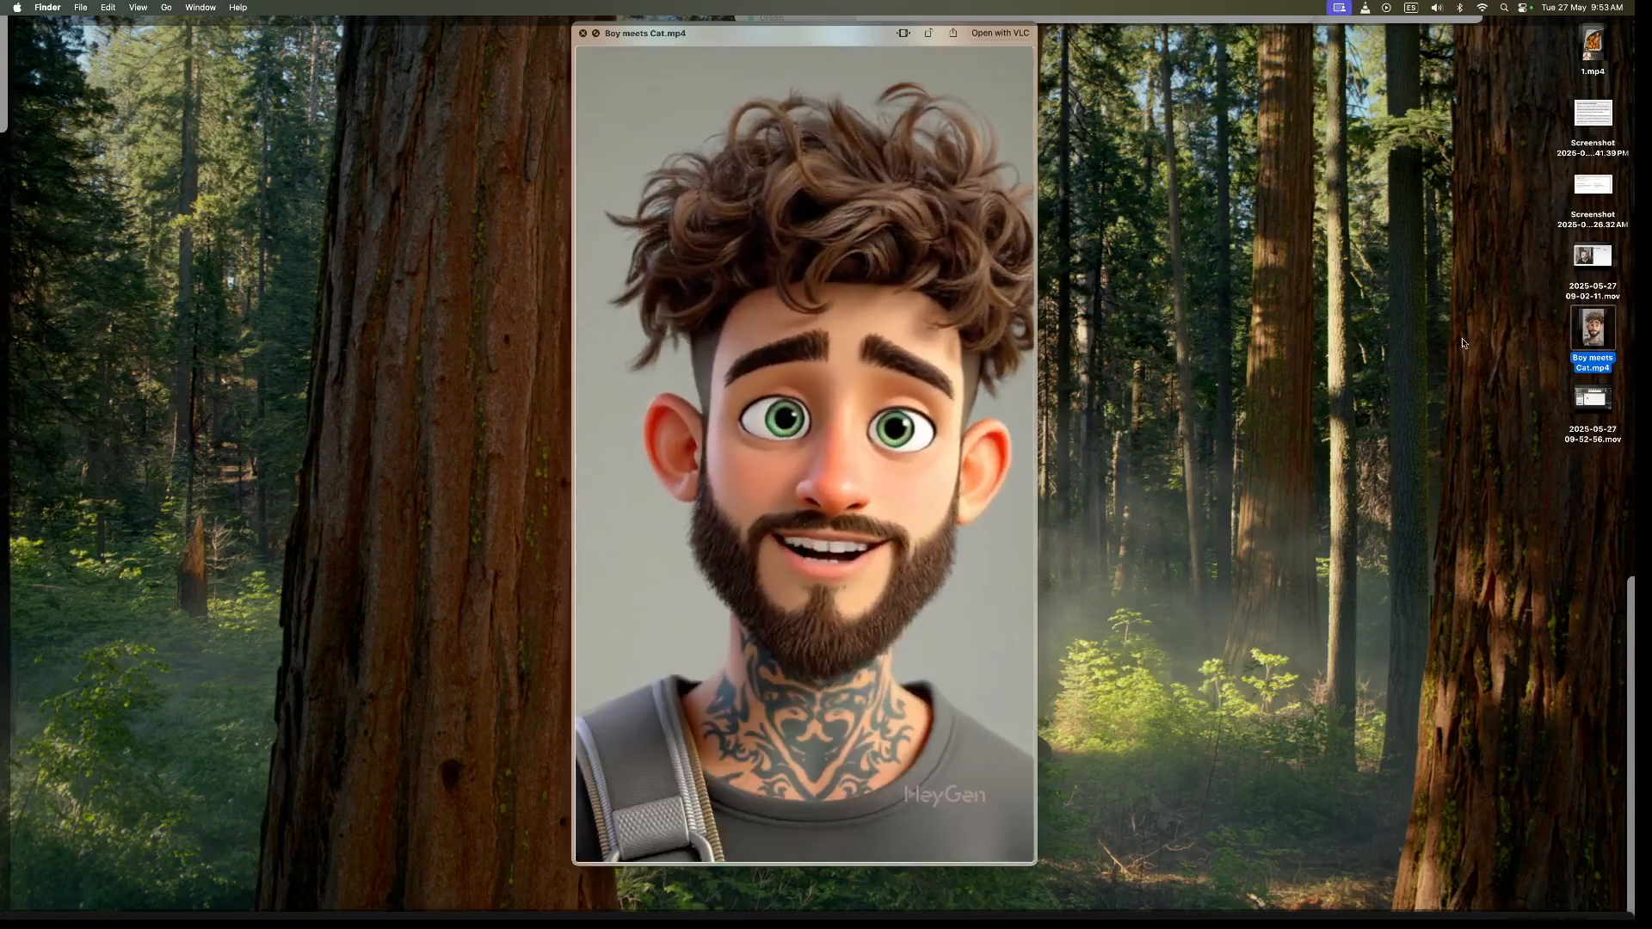
- Return to HeyGen's projects and open the page of the "Boy meets Cat" video
mouse_move(906, 544)
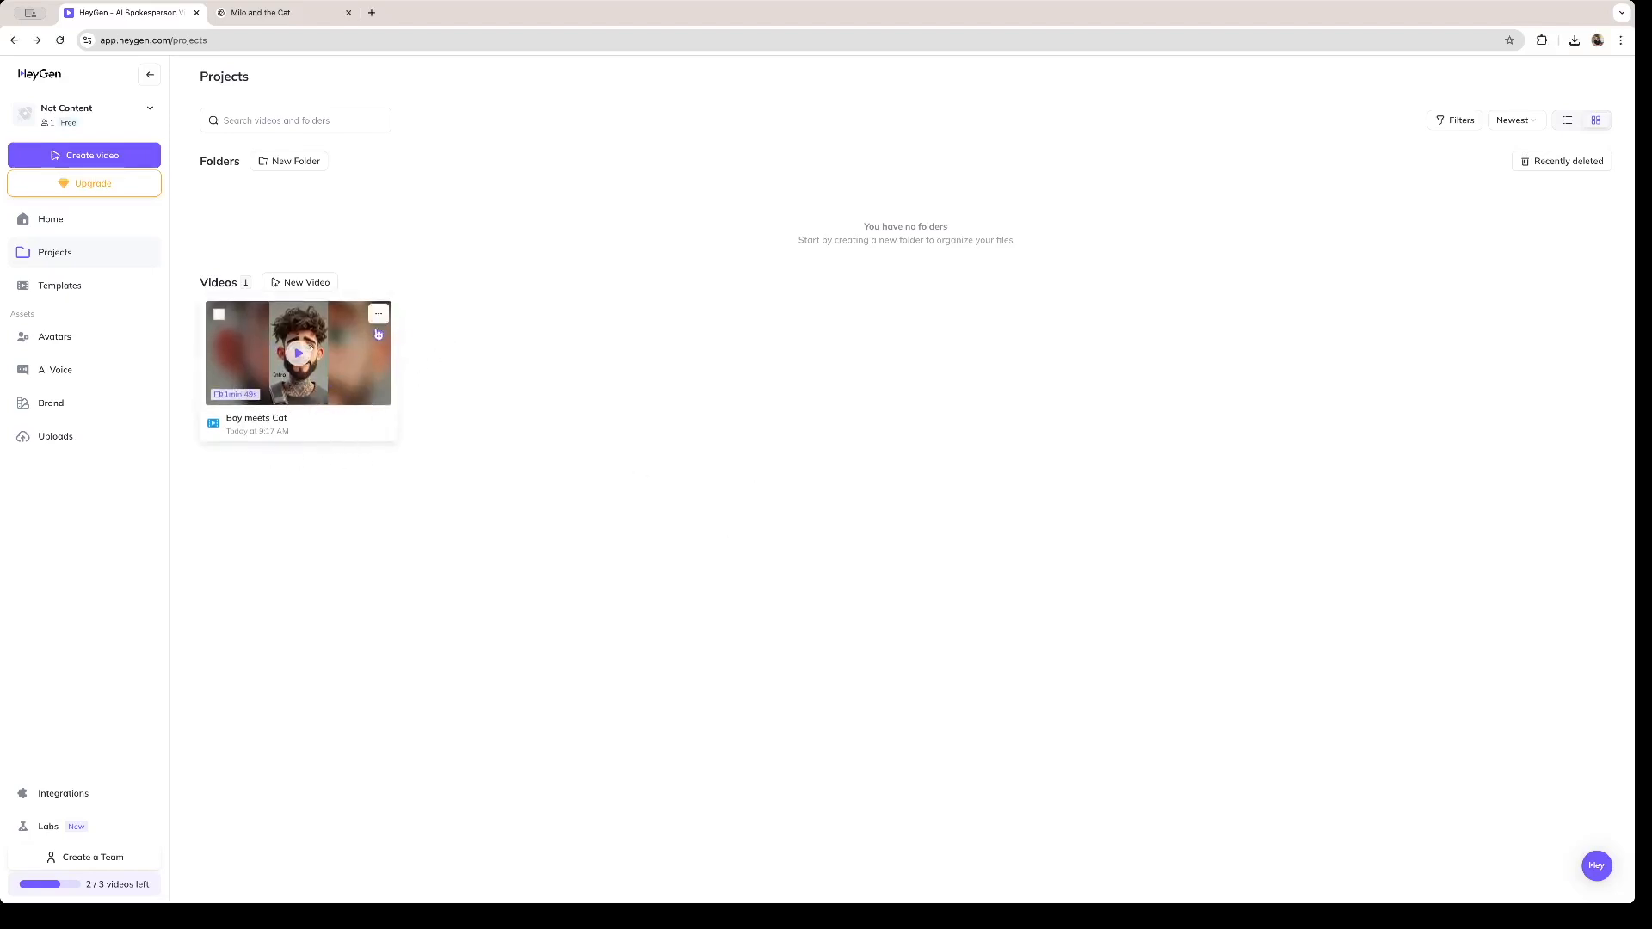
click(292, 387)
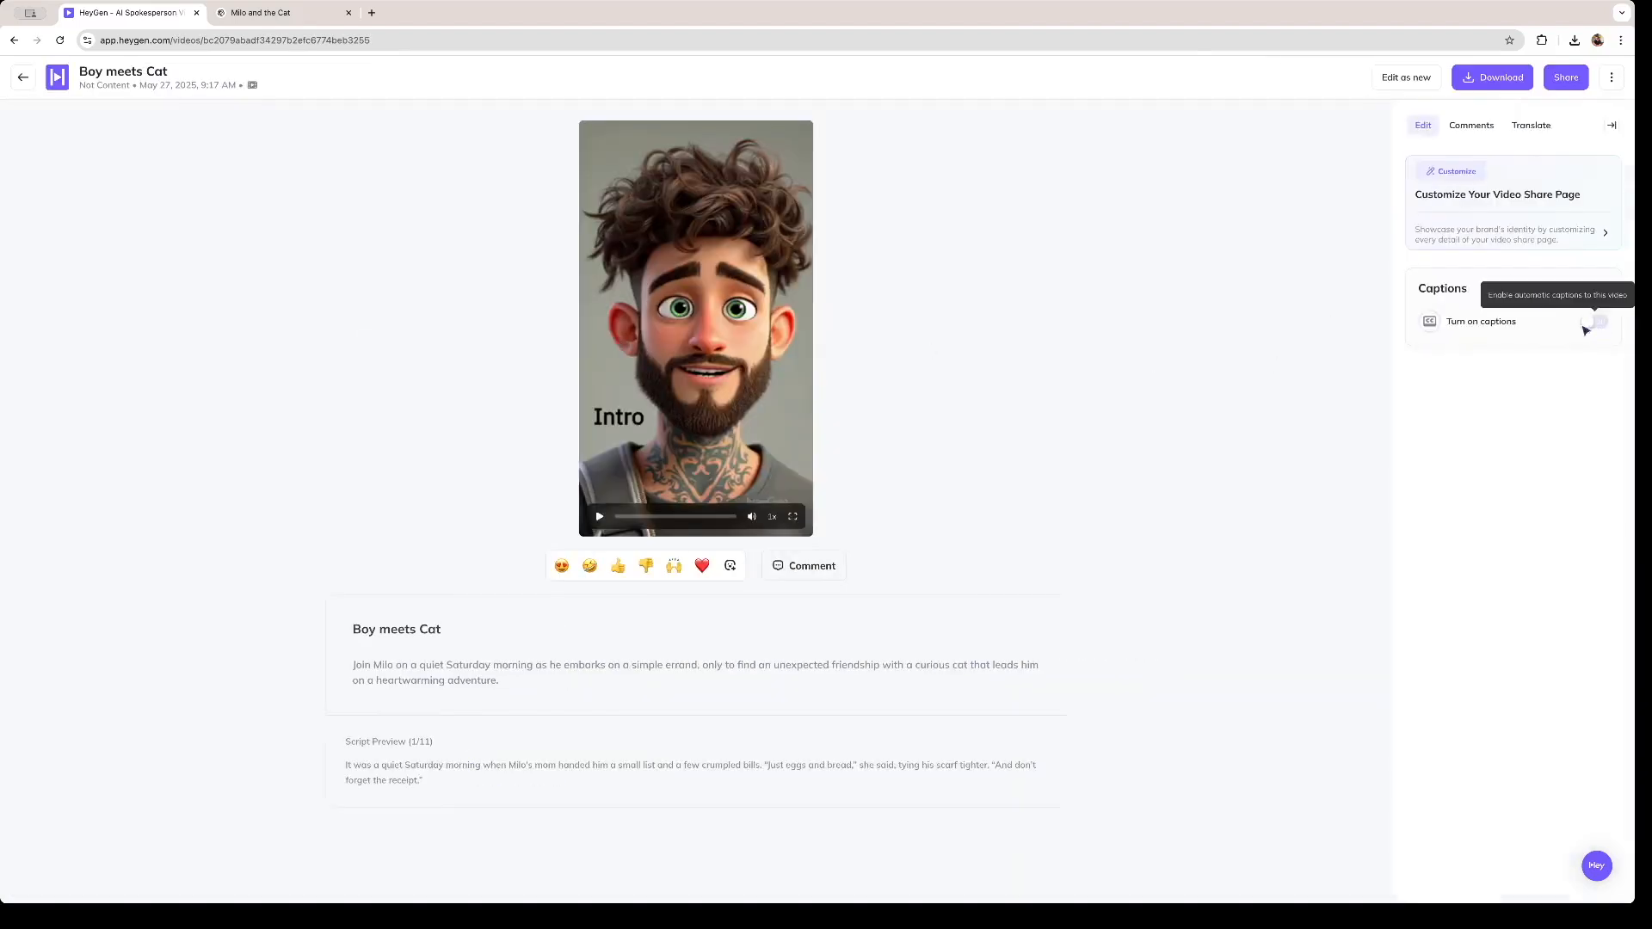